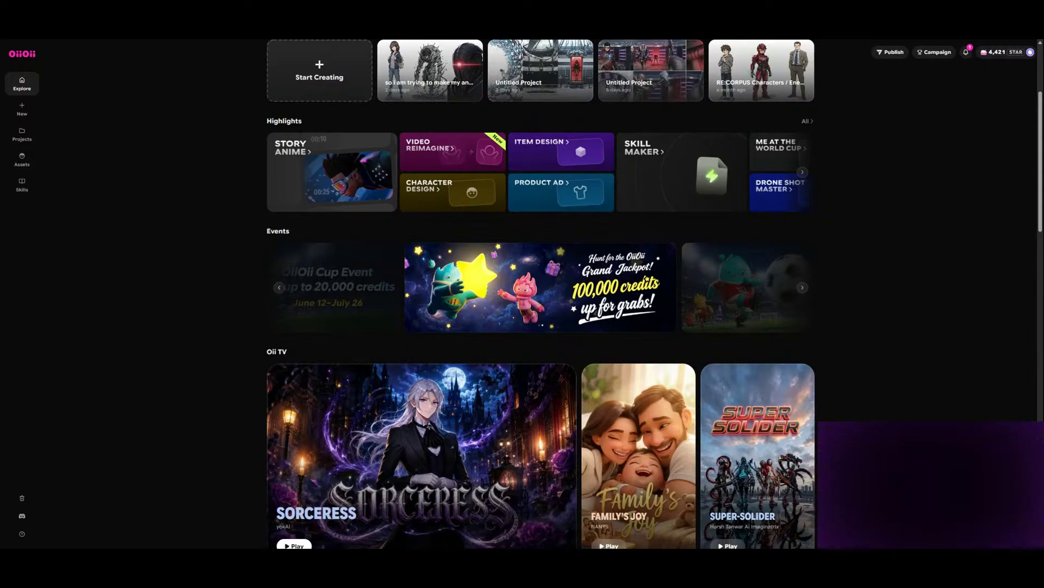
- Open the character asset library and look through its cards down to the last entry
{"action": "scroll", "coordinate": [233, 100], "scroll_direction": "up", "scroll_amount": 3}
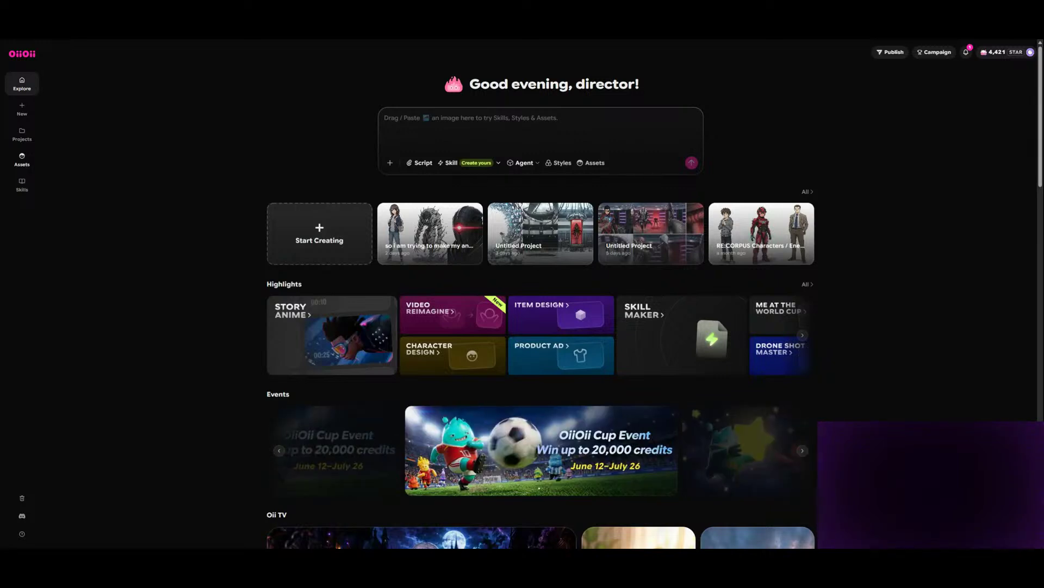
{"action": "left_click", "coordinate": [22, 160]}
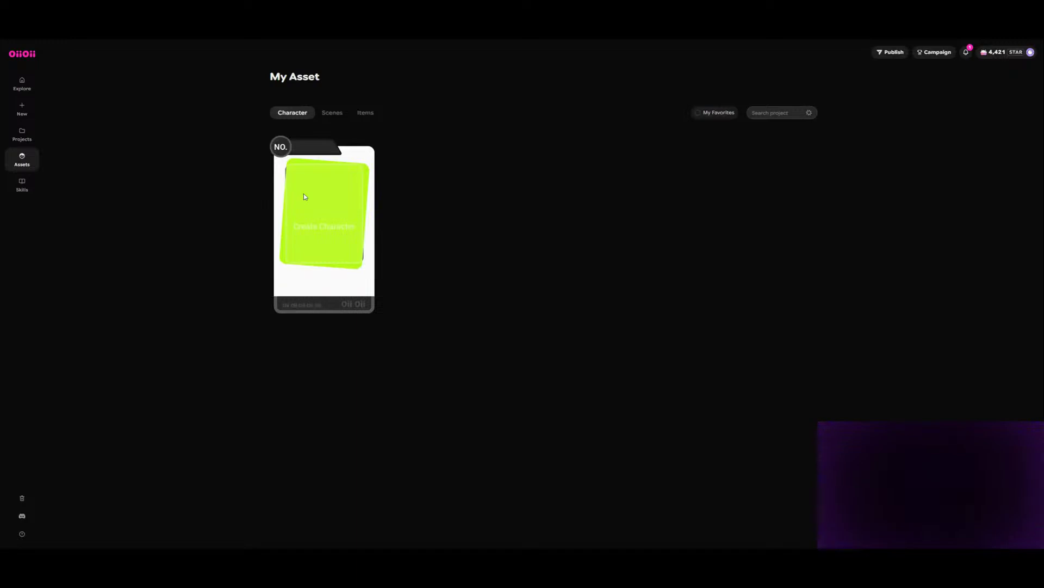
{"action": "scroll", "coordinate": [549, 236], "scroll_direction": "down", "scroll_amount": 6}
{"action": "scroll", "coordinate": [549, 239], "scroll_direction": "down", "scroll_amount": 10}
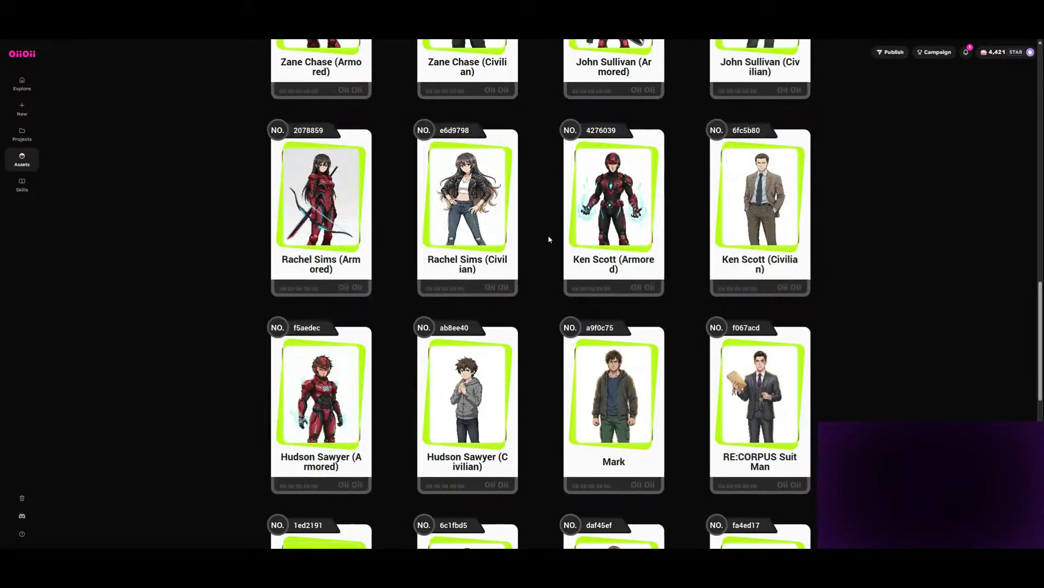
{"action": "scroll", "coordinate": [549, 237], "scroll_direction": "down", "scroll_amount": 12}
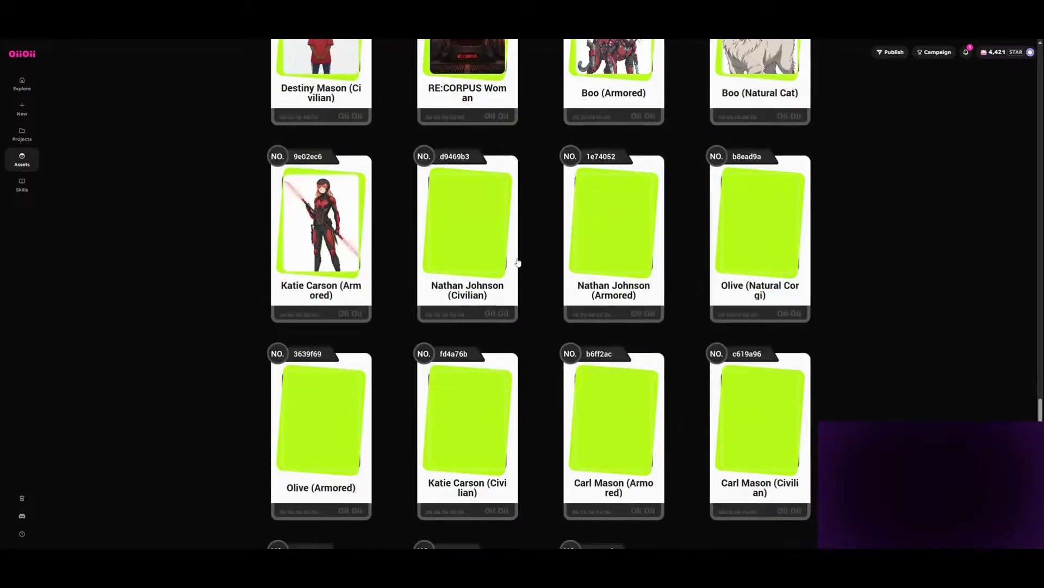
{"action": "scroll", "coordinate": [518, 263], "scroll_direction": "down", "scroll_amount": 4}
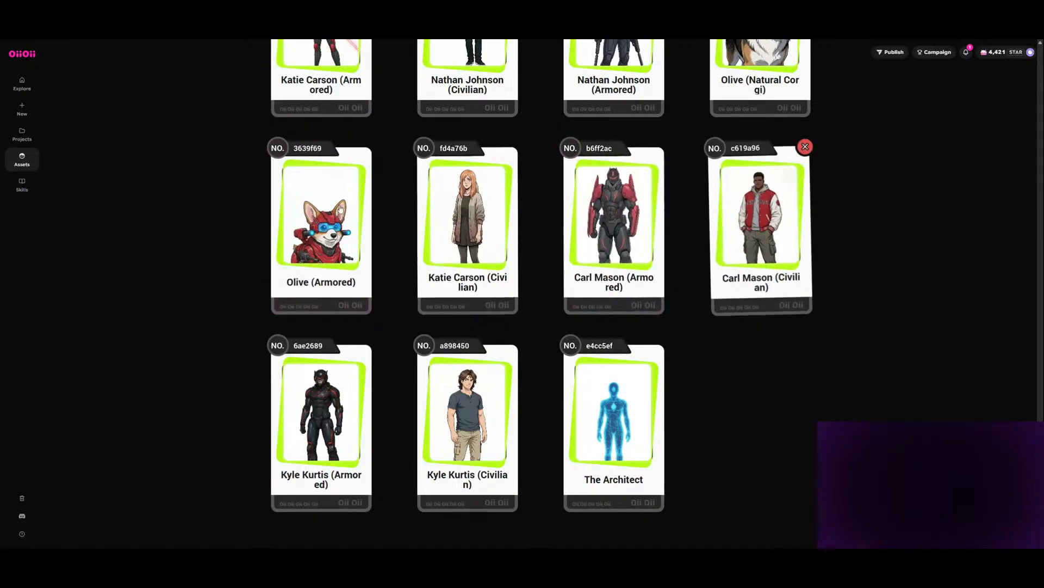
- Open the RE:CORPUS Characters project from the recent projects on the home page
{"action": "left_click", "coordinate": [21, 85]}
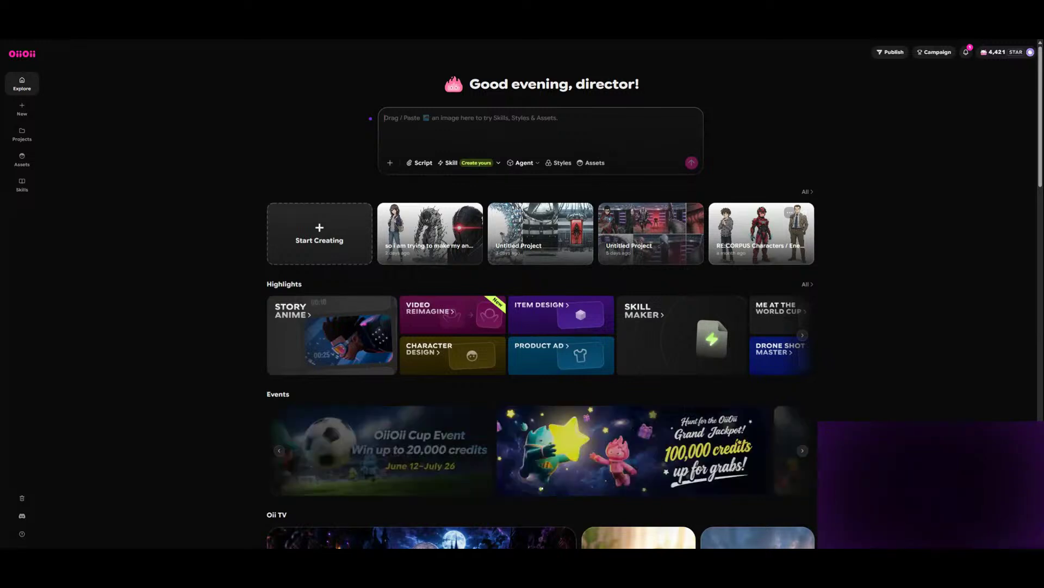
{"action": "left_click", "coordinate": [759, 235]}
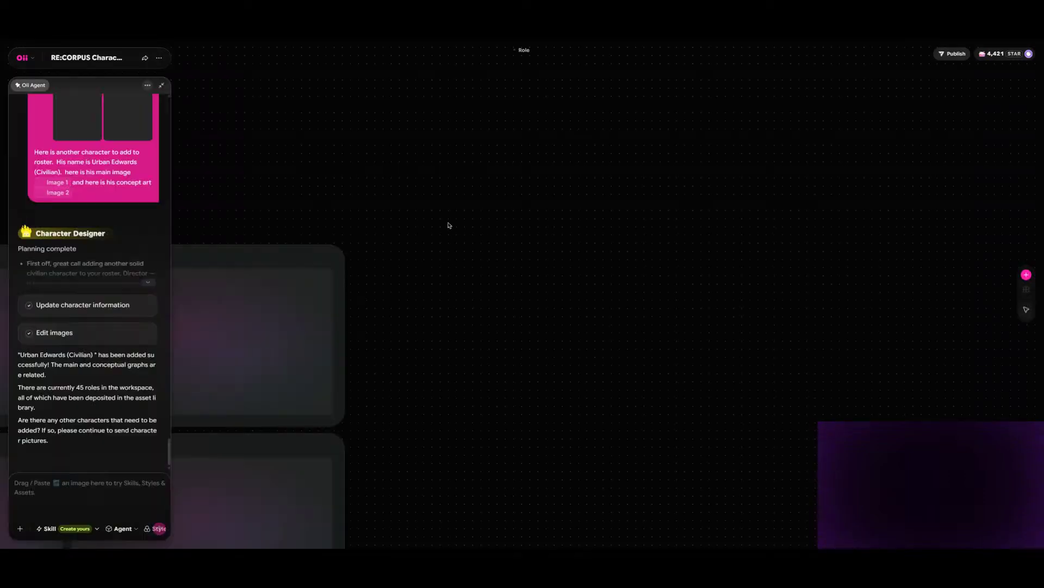
{"action": "scroll", "coordinate": [461, 222], "scroll_direction": "down", "scroll_amount": 15}
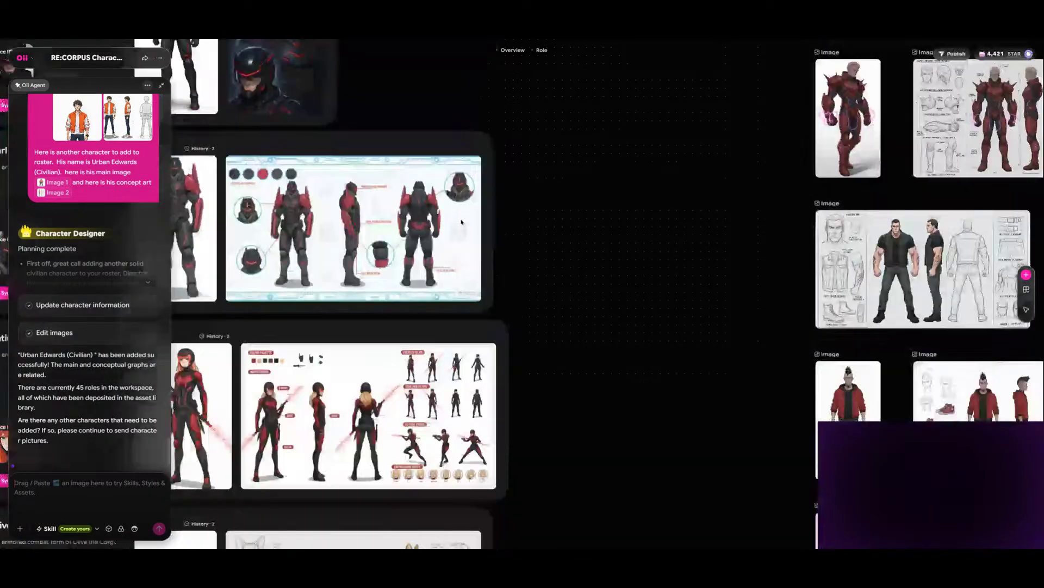
{"action": "scroll", "coordinate": [461, 222], "scroll_direction": "down", "scroll_amount": 15}
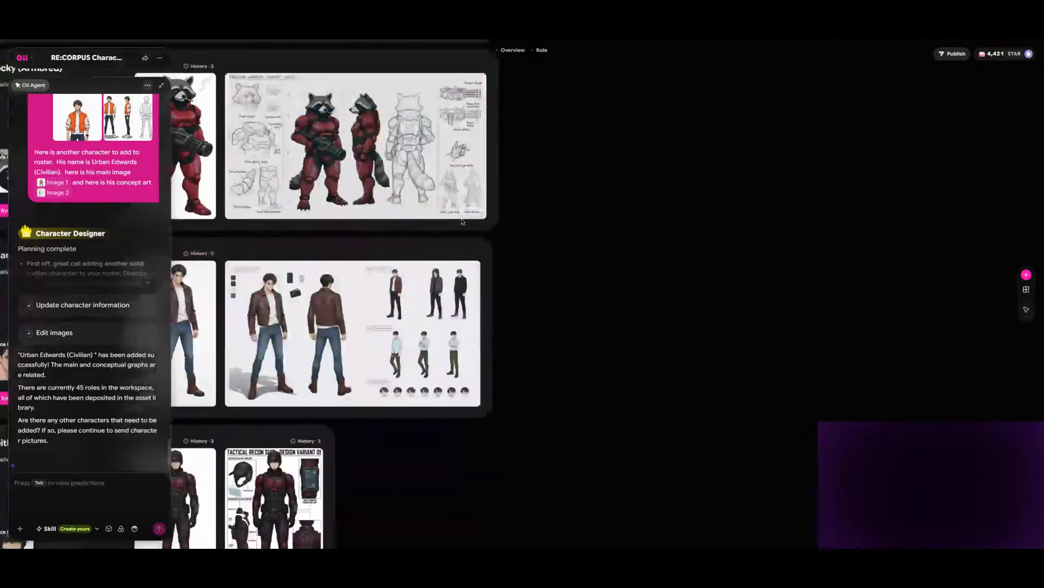
{"action": "scroll", "coordinate": [463, 222], "scroll_direction": "down", "scroll_amount": 10}
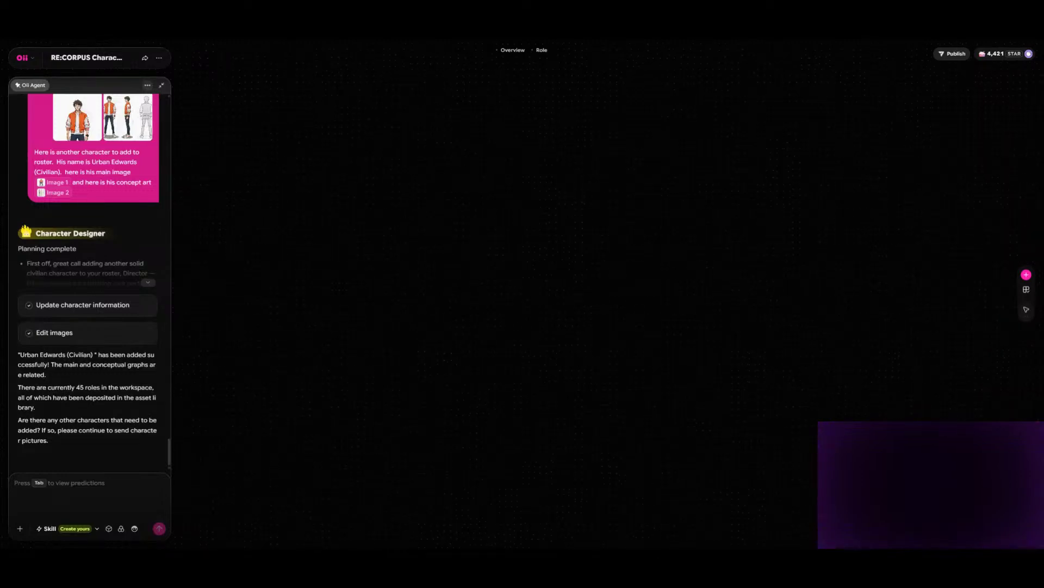
- Look over the project canvas from the last row of role cards up to the first row
{"action": "scroll", "coordinate": [463, 272], "scroll_direction": "up", "scroll_amount": 14}
{"action": "scroll", "coordinate": [463, 272], "scroll_direction": "down", "scroll_amount": 14}
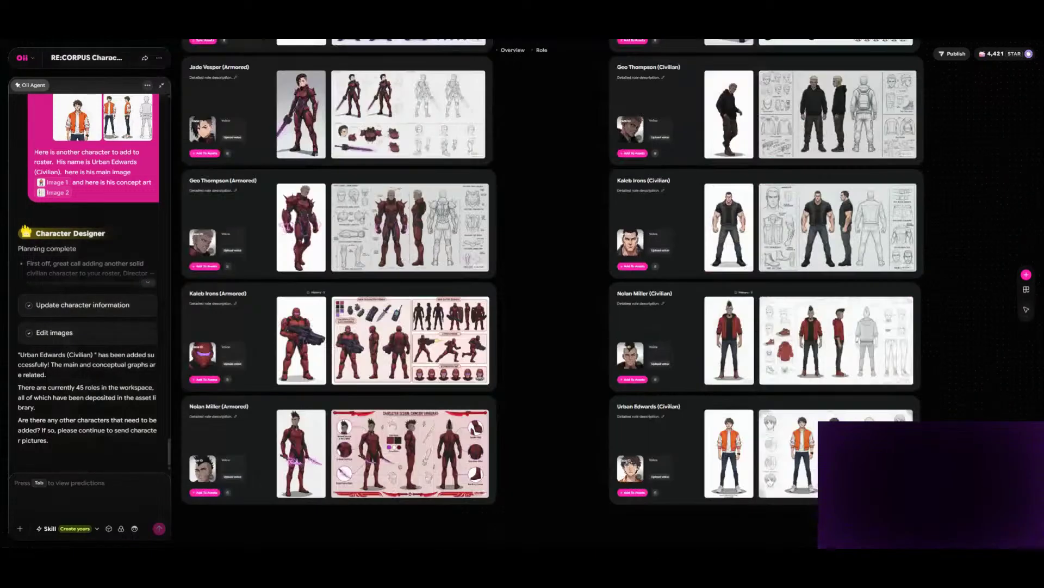
{"action": "scroll", "coordinate": [599, 294], "scroll_direction": "up", "scroll_amount": 15}
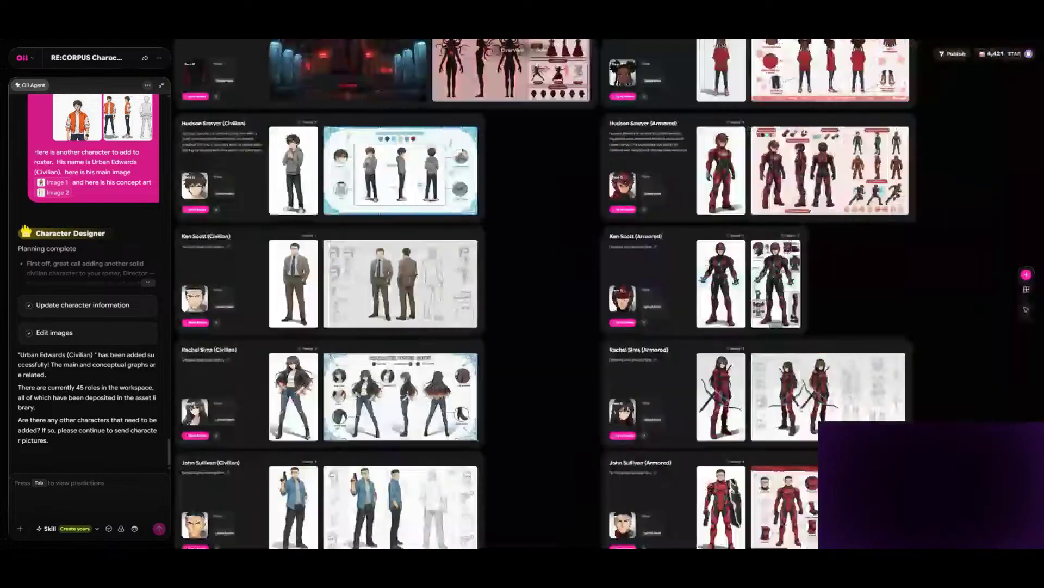
{"action": "scroll", "coordinate": [598, 294], "scroll_direction": "up", "scroll_amount": 15}
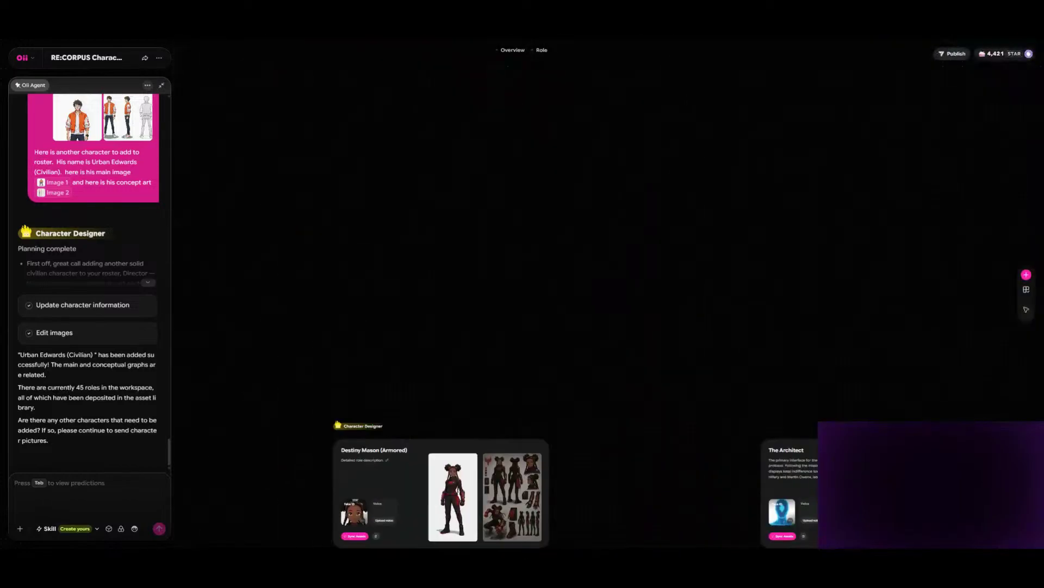
{"action": "left_click_drag", "start_coordinate": [707, 425], "coordinate": [515, 152]}
{"action": "scroll", "coordinate": [598, 293], "scroll_direction": "right", "scroll_amount": 15}
{"action": "scroll", "coordinate": [599, 294], "scroll_direction": "left", "scroll_amount": 7}
{"action": "scroll", "coordinate": [599, 294], "scroll_direction": "down", "scroll_amount": 6}
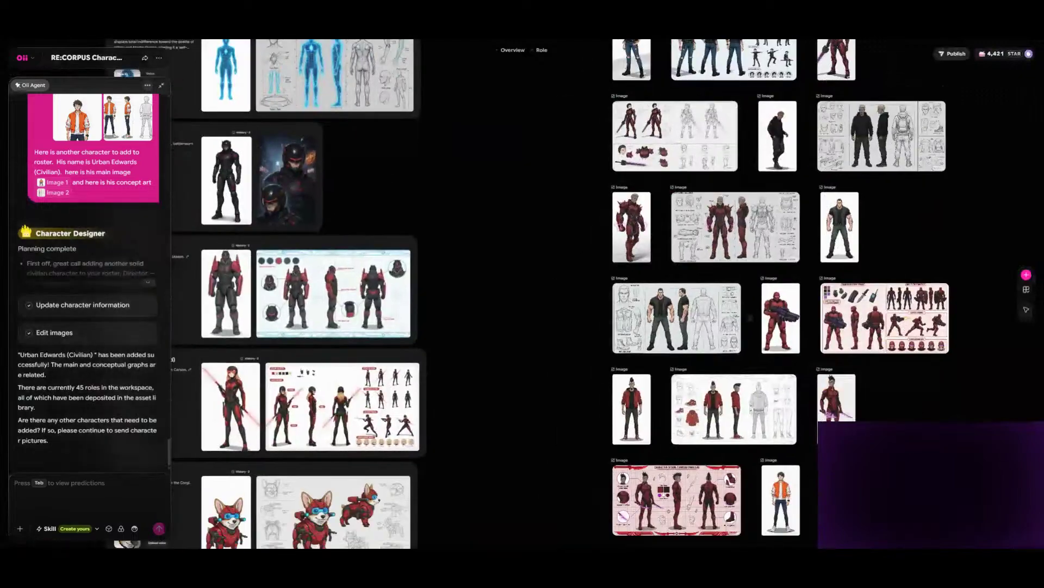
- Examine the group of uploaded character images and concept sheets placed beside the role cards
{"action": "scroll", "coordinate": [598, 293], "scroll_direction": "down", "scroll_amount": 1}
{"action": "scroll", "coordinate": [599, 293], "scroll_direction": "up", "scroll_amount": 7}
{"action": "scroll", "coordinate": [599, 293], "scroll_direction": "right", "scroll_amount": 4}
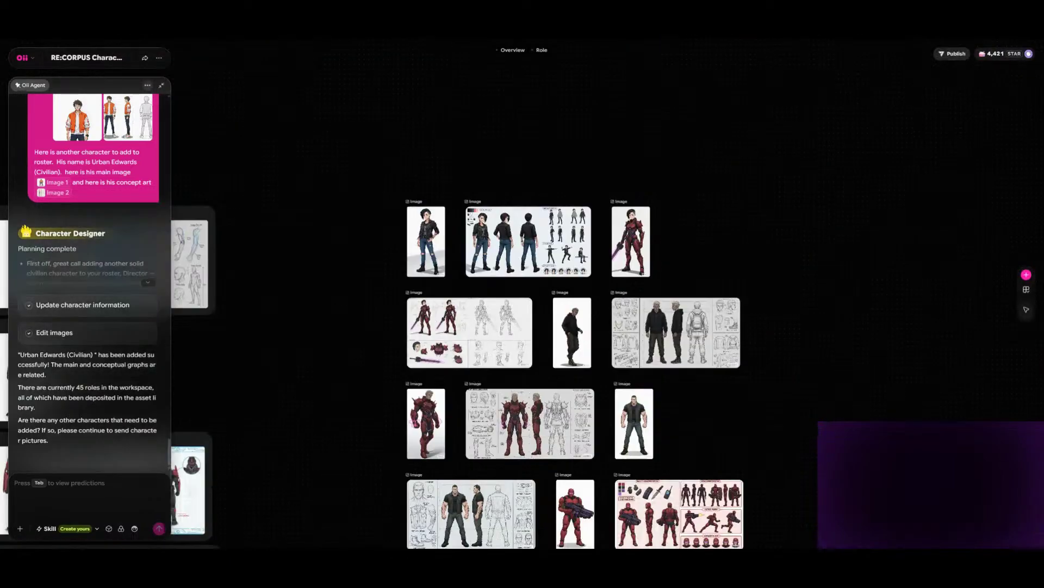
{"action": "scroll", "coordinate": [599, 293], "scroll_direction": "down", "scroll_amount": 4}
{"action": "scroll", "coordinate": [598, 293], "scroll_direction": "down", "scroll_amount": 2}
{"action": "scroll", "coordinate": [599, 293], "scroll_direction": "up", "scroll_amount": 5}
{"action": "scroll", "coordinate": [598, 294], "scroll_direction": "left", "scroll_amount": 6}
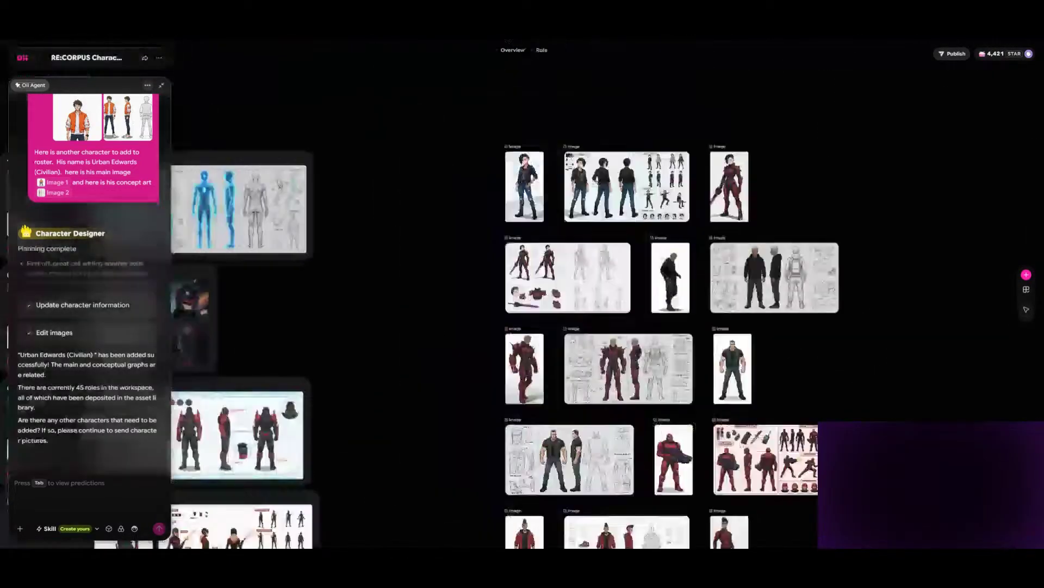
{"action": "scroll", "coordinate": [598, 294], "scroll_direction": "down", "scroll_amount": 5}
{"action": "scroll", "coordinate": [598, 294], "scroll_direction": "left", "scroll_amount": 7}
{"action": "scroll", "coordinate": [598, 293], "scroll_direction": "down", "scroll_amount": 2}
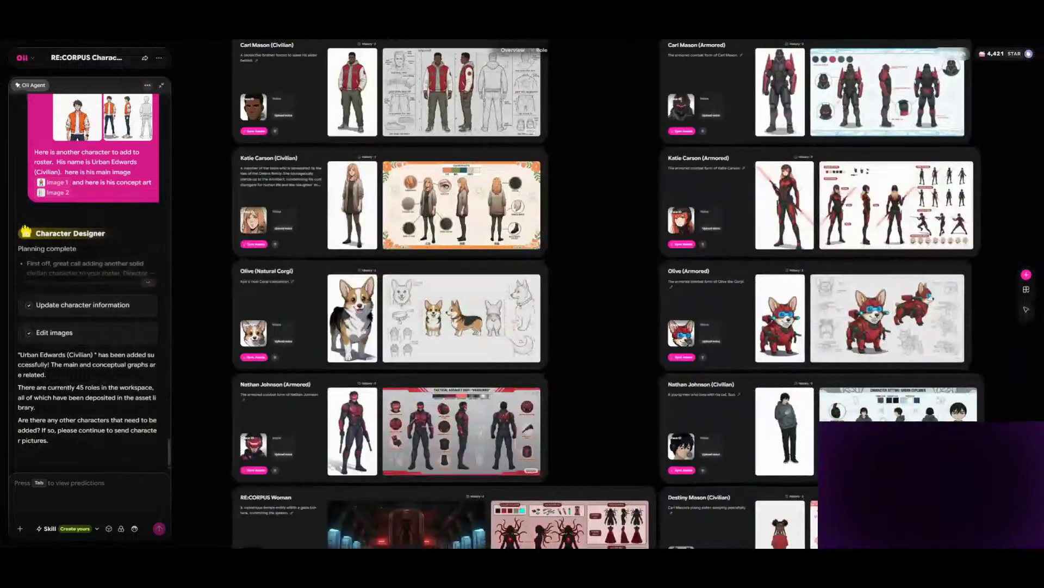
- Inspect the role cards up close, comparing their descriptions, main images and concept sheets down to the last card
{"action": "scroll", "coordinate": [598, 294], "scroll_direction": "right", "scroll_amount": 3}
{"action": "scroll", "coordinate": [598, 293], "scroll_direction": "up", "scroll_amount": 1}
{"action": "scroll", "coordinate": [599, 294], "scroll_direction": "down", "scroll_amount": 1}
{"action": "scroll", "coordinate": [599, 294], "scroll_direction": "left", "scroll_amount": 3}
{"action": "scroll", "coordinate": [598, 294], "scroll_direction": "up", "scroll_amount": 1}
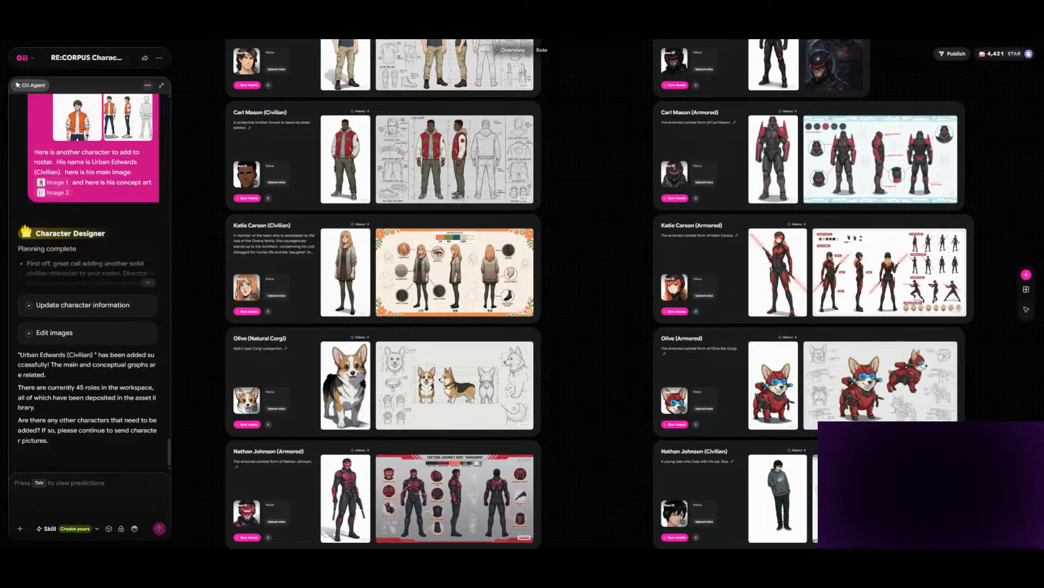
{"action": "scroll", "coordinate": [598, 294], "scroll_direction": "up", "scroll_amount": 3}
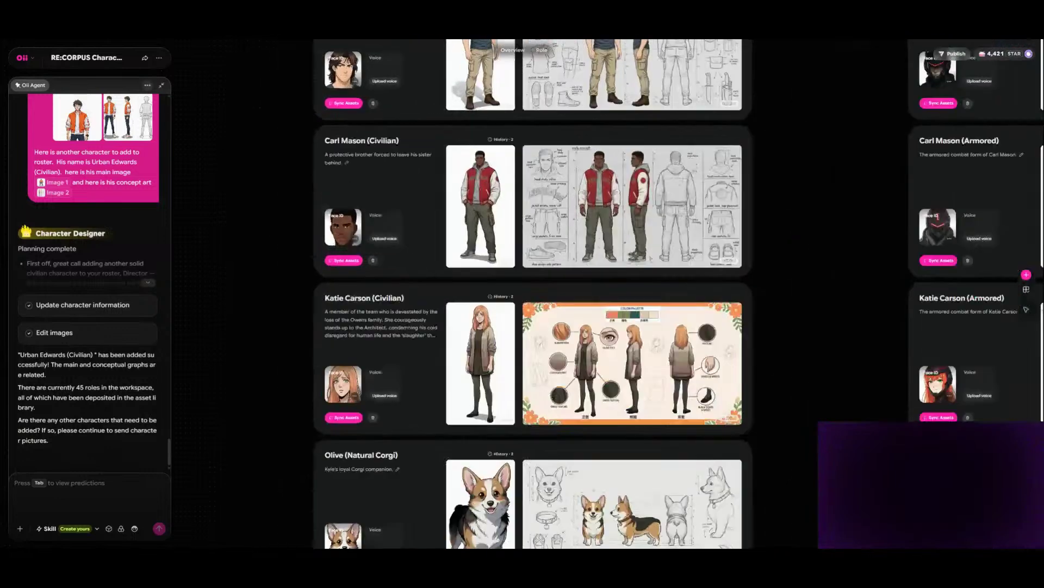
{"action": "scroll", "coordinate": [522, 374], "scroll_direction": "up", "scroll_amount": 2}
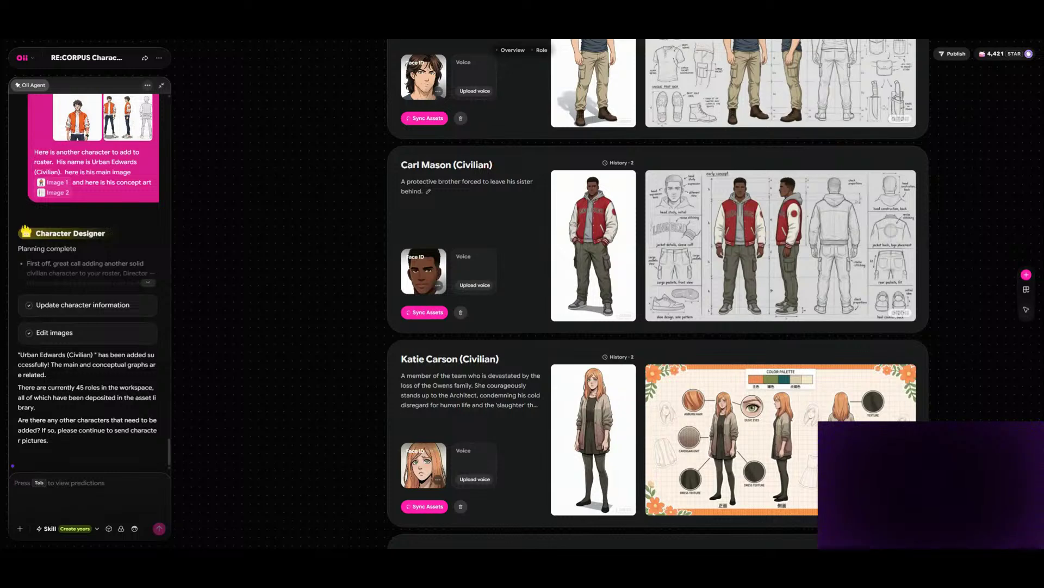
{"action": "scroll", "coordinate": [361, 192], "scroll_direction": "down", "scroll_amount": 8}
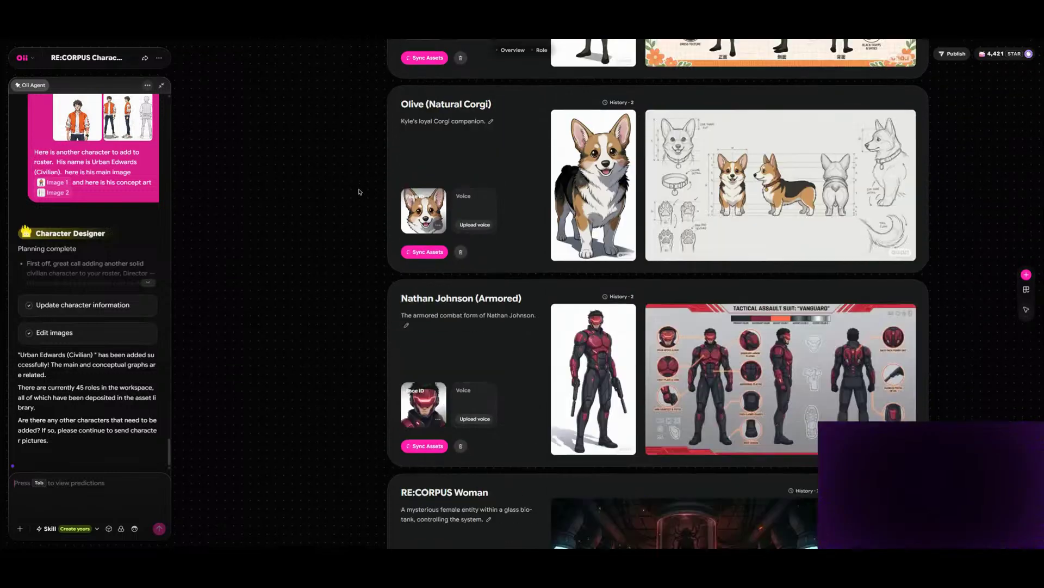
{"action": "scroll", "coordinate": [359, 192], "scroll_direction": "down", "scroll_amount": 20}
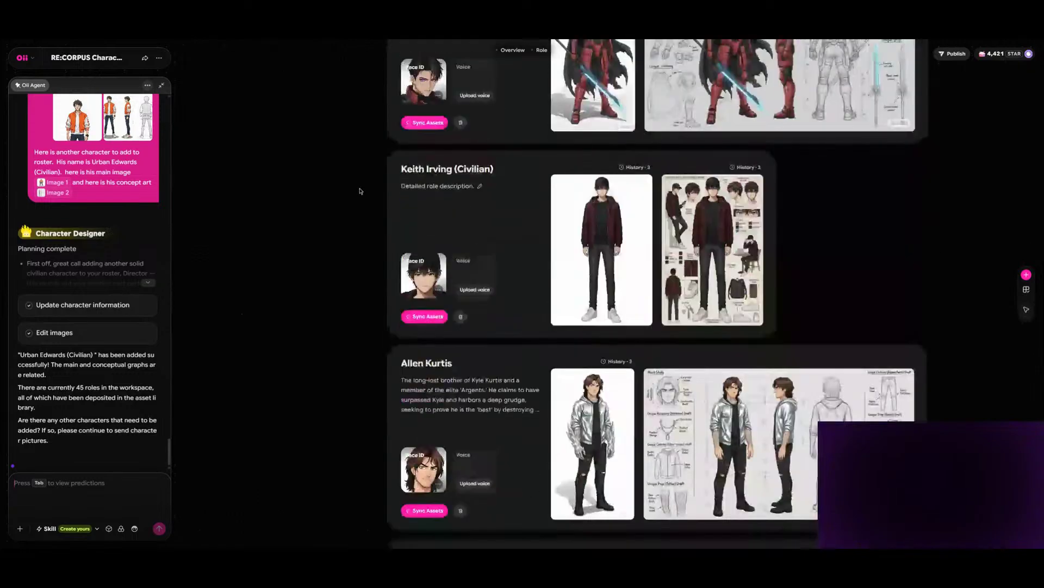
{"action": "scroll", "coordinate": [359, 190], "scroll_direction": "down", "scroll_amount": 20}
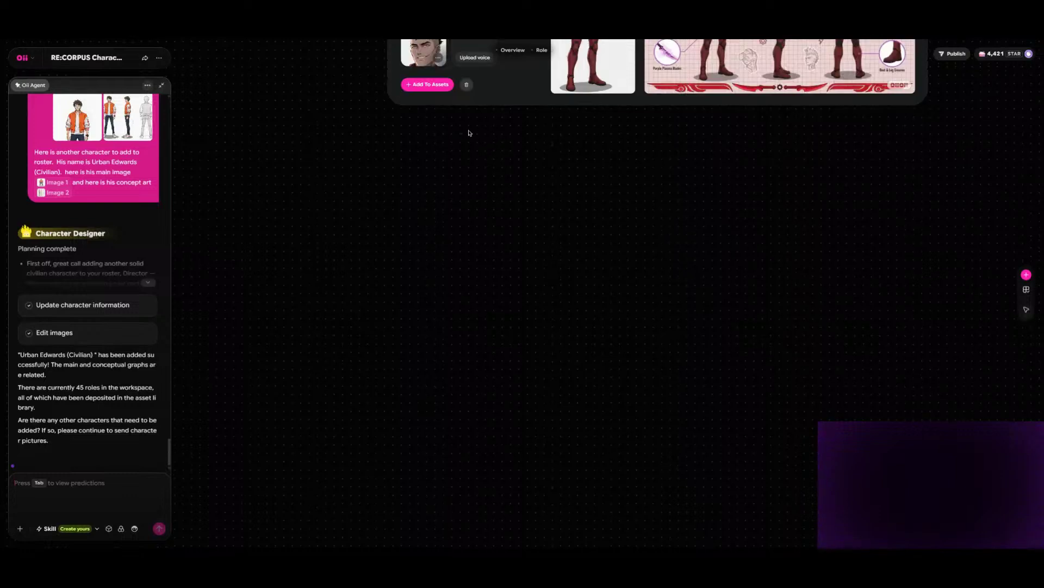
{"action": "left_click", "coordinate": [427, 86]}
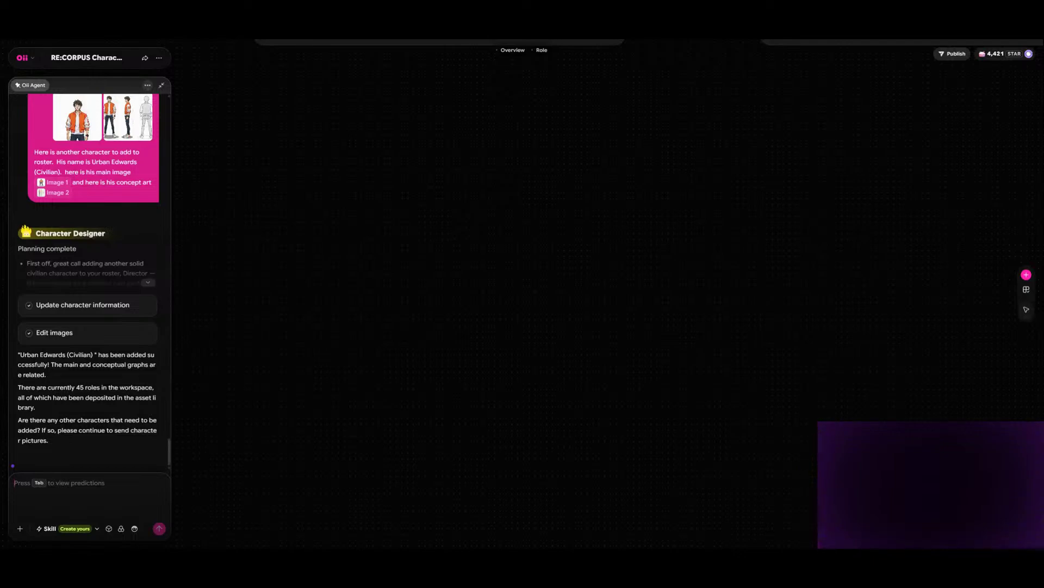
- Write "Here is a character I would like to add to the roster" in the agent's message field
{"action": "type", "text": "Here is a charaxct"}
{"action": "key", "text": "BackSpace"}
{"action": "key", "text": "BackSpace"}
{"action": "key", "text": "BackSpace"}
{"action": "type", "text": "cter I would like to"}
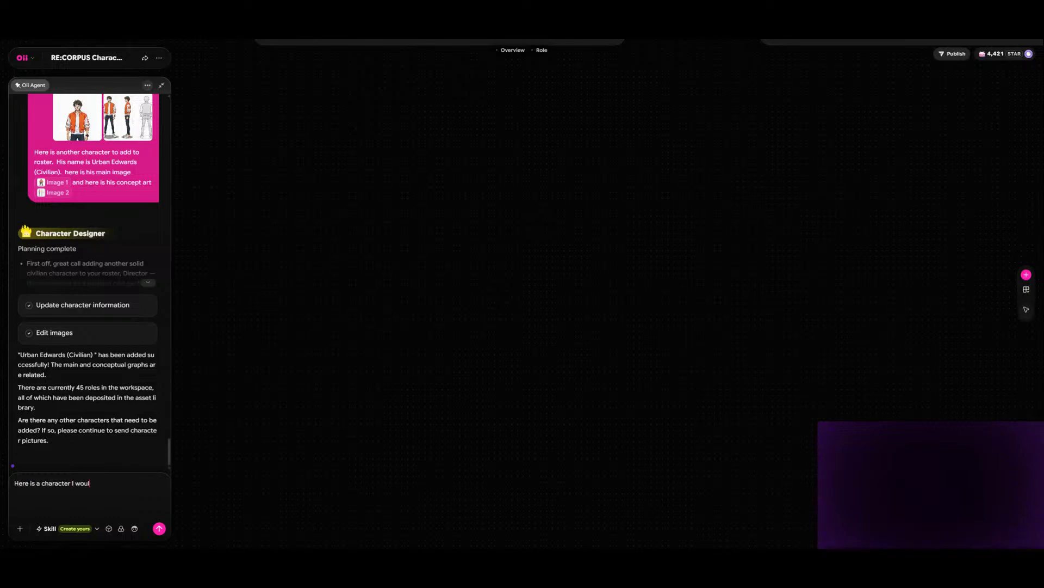
{"action": "type", "text": " add to the roster"}
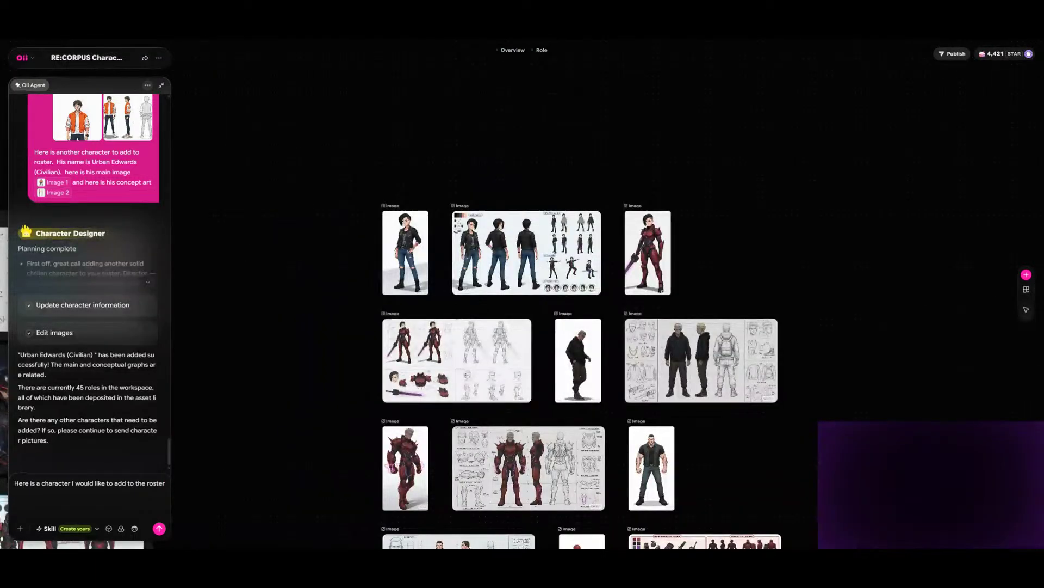
- Add a second line to the agent message stating "His name is" and the new character's full name
{"action": "scroll", "coordinate": [576, 294], "scroll_direction": "left", "scroll_amount": 20}
{"action": "scroll", "coordinate": [577, 294], "scroll_direction": "down", "scroll_amount": 6}
{"action": "scroll", "coordinate": [577, 294], "scroll_direction": "down", "scroll_amount": 15}
{"action": "scroll", "coordinate": [576, 294], "scroll_direction": "down", "scroll_amount": 3}
{"action": "scroll", "coordinate": [576, 293], "scroll_direction": "up", "scroll_amount": 7}
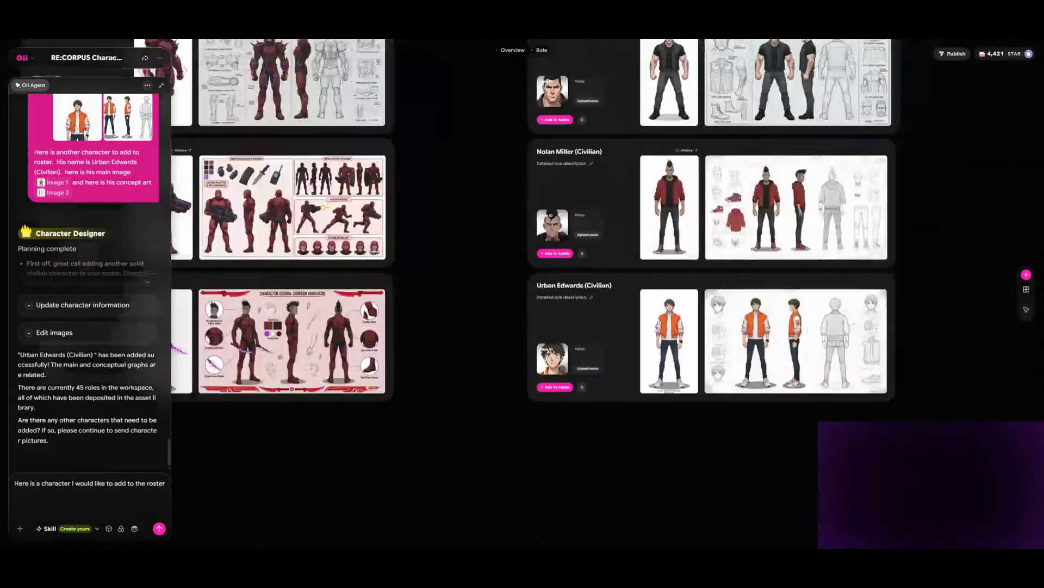
{"action": "scroll", "coordinate": [576, 294], "scroll_direction": "down", "scroll_amount": 7}
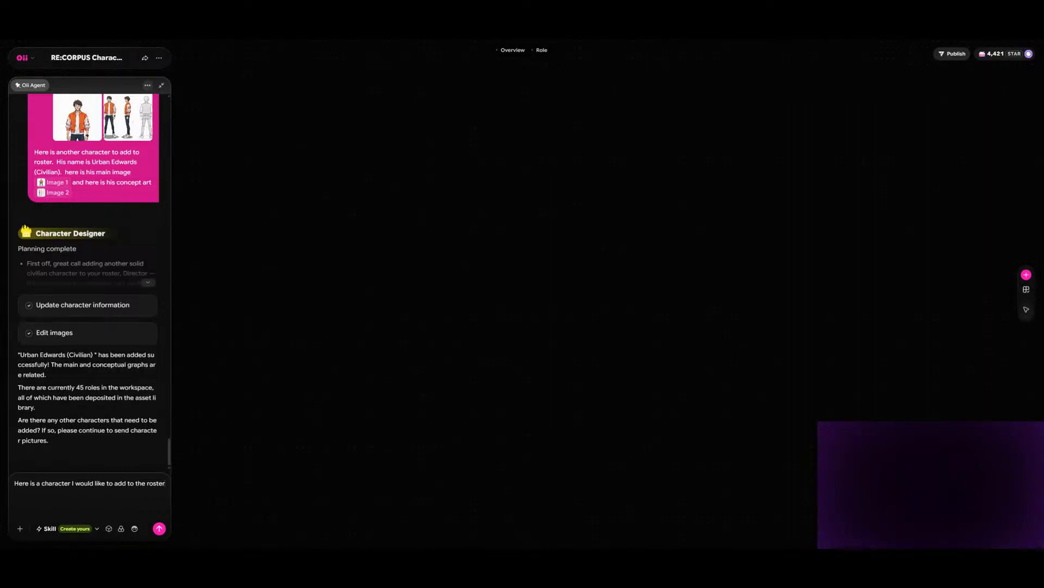
{"action": "type", "text": "s name is"}
{"action": "type", "text": "Gary Manson"}
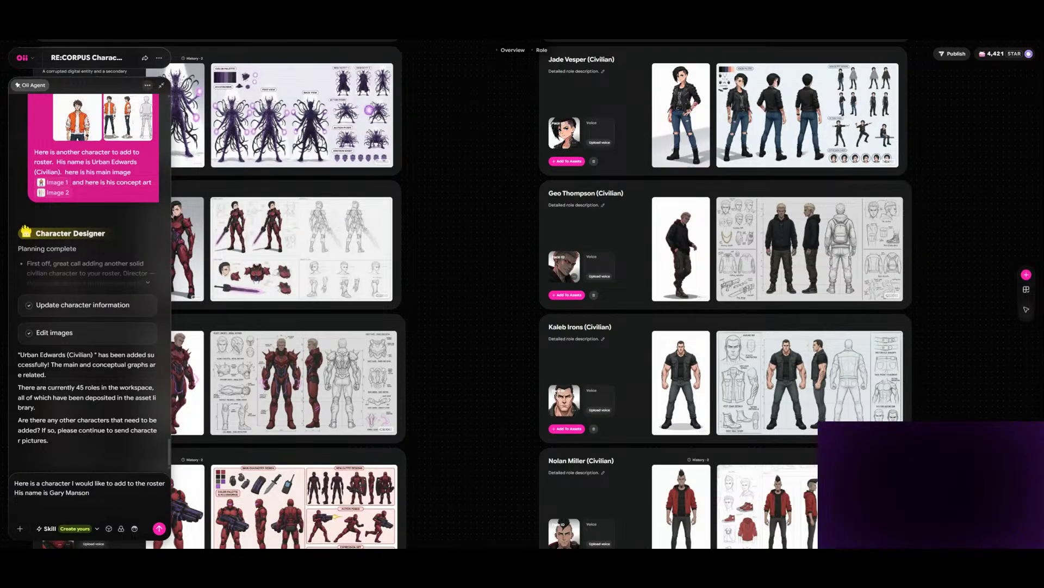
- Review how the existing civilian and armored role cards are named and laid out on the canvas
{"action": "left_click_drag", "start_coordinate": [473, 163], "coordinate": [564, 364]}
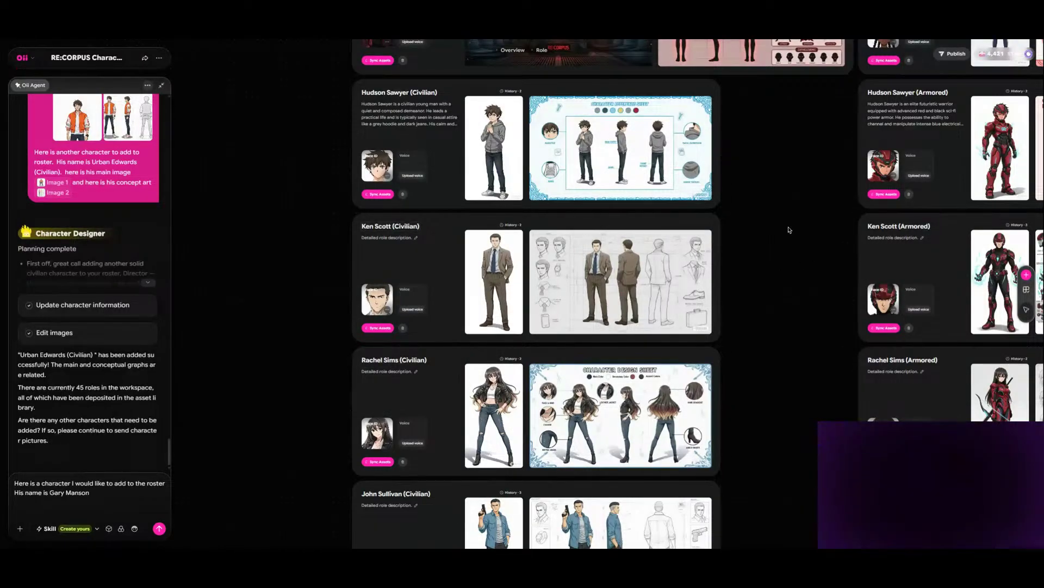
{"action": "scroll", "coordinate": [798, 383], "scroll_direction": "up", "scroll_amount": 8}
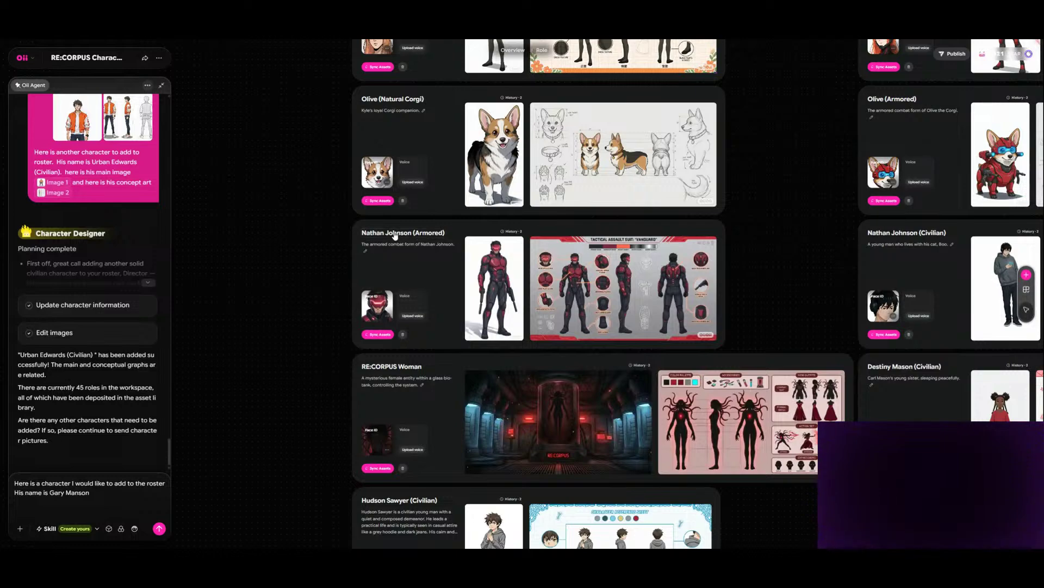
{"action": "scroll", "coordinate": [451, 253], "scroll_direction": "down", "scroll_amount": 5}
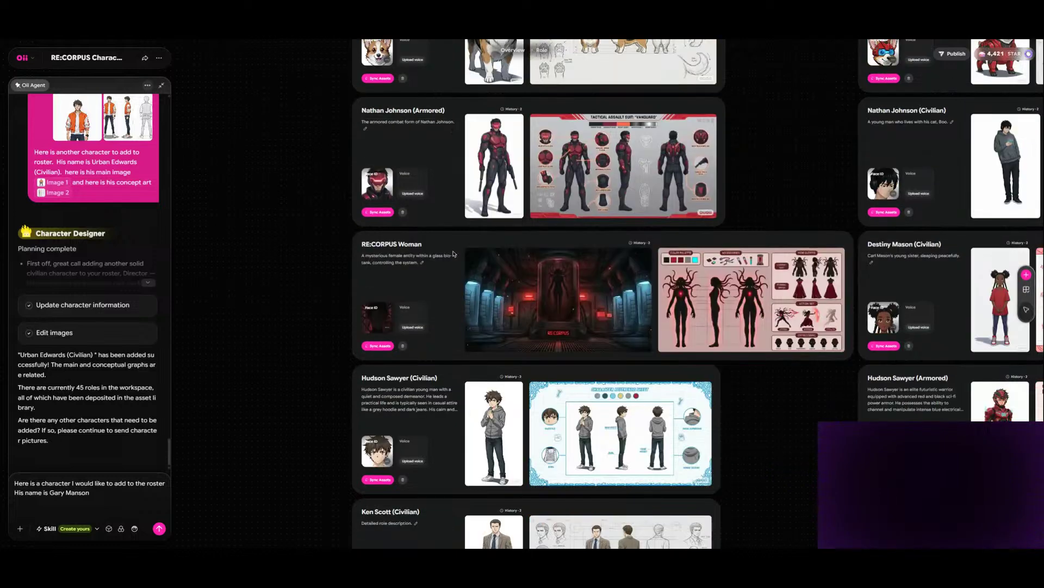
{"action": "scroll", "coordinate": [451, 253], "scroll_direction": "down", "scroll_amount": 20}
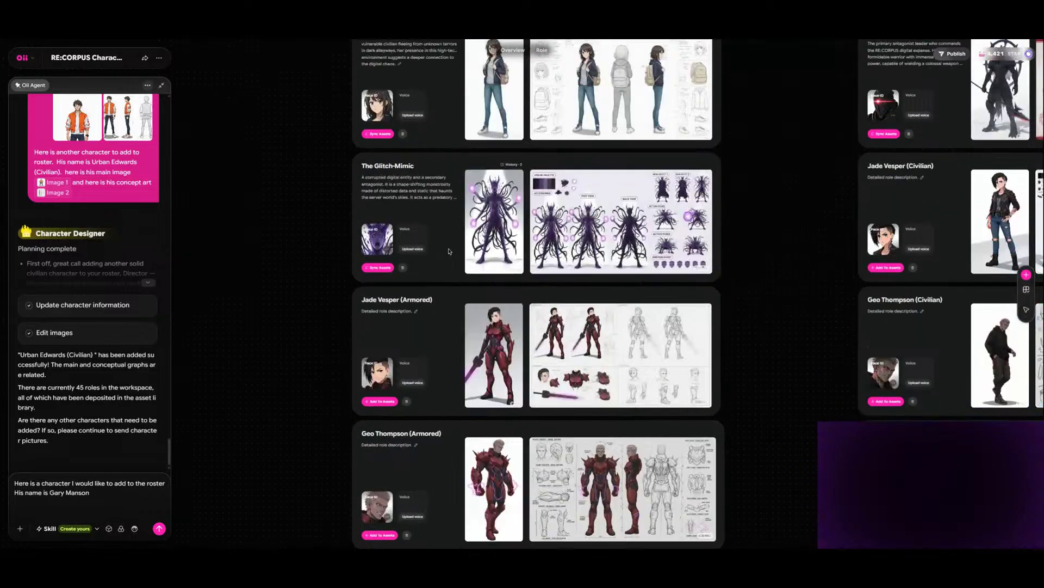
{"action": "scroll", "coordinate": [451, 250], "scroll_direction": "up", "scroll_amount": 1}
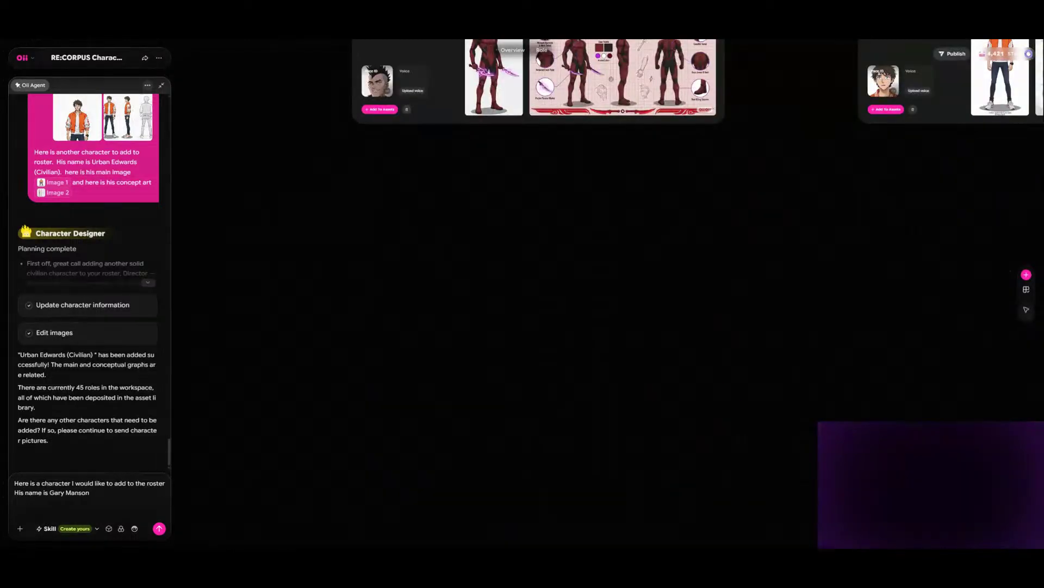
{"action": "scroll", "coordinate": [418, 435], "scroll_direction": "down", "scroll_amount": 2}
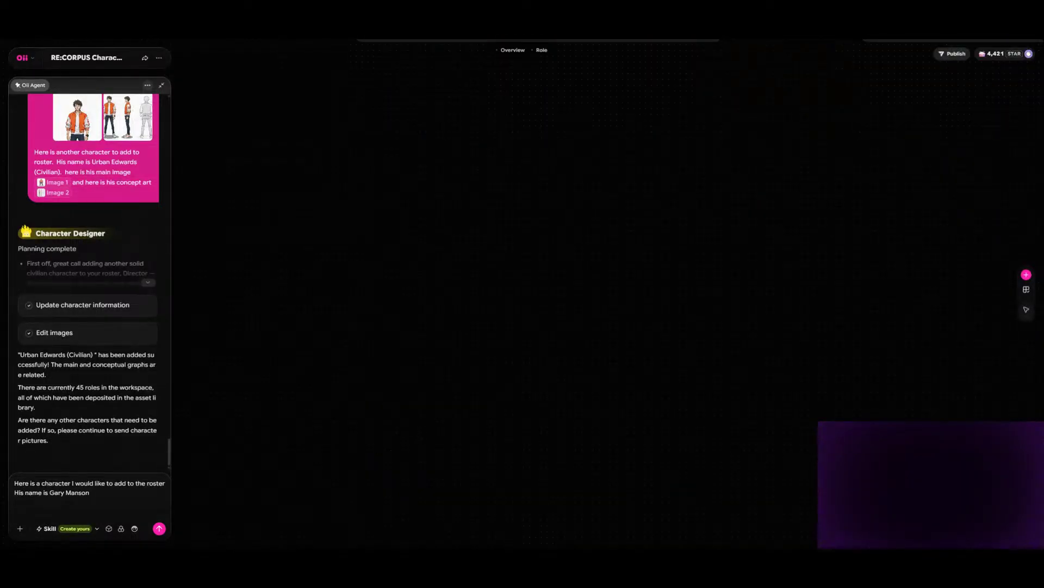
- Add "Here is his main image" to the agent message, attach the character's full-body picture and insert it as the Image 1 reference
{"action": "scroll", "coordinate": [452, 253], "scroll_direction": "up", "scroll_amount": 7}
{"action": "scroll", "coordinate": [452, 253], "scroll_direction": "down", "scroll_amount": 7}
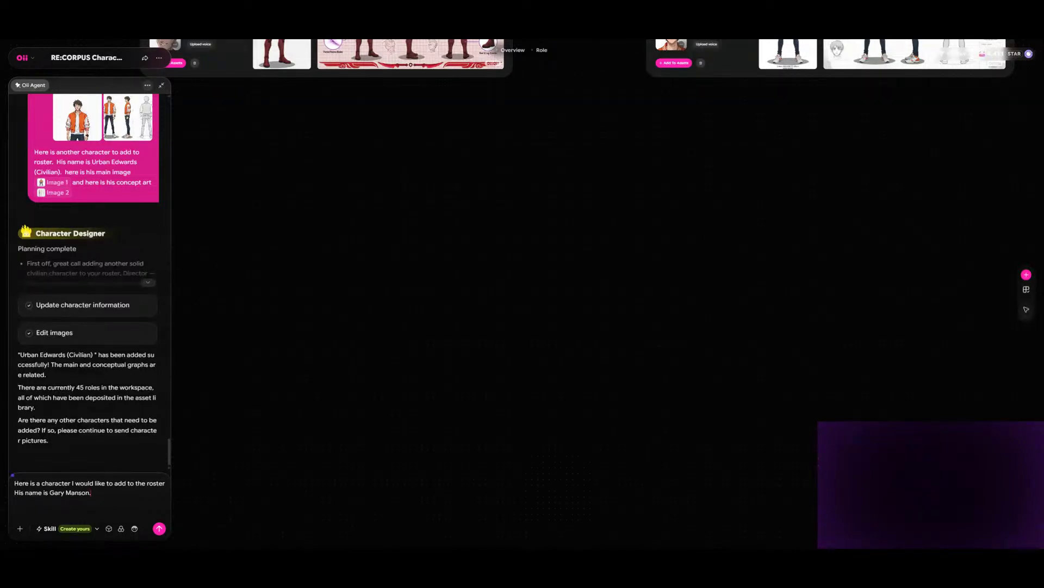
{"action": "type", "text": "Here is"}
{"action": "type", "text": " his main imag"}
{"action": "type", "text": "e"}
{"action": "left_click", "coordinate": [21, 532]}
{"action": "double_click", "coordinate": [251, 382]}
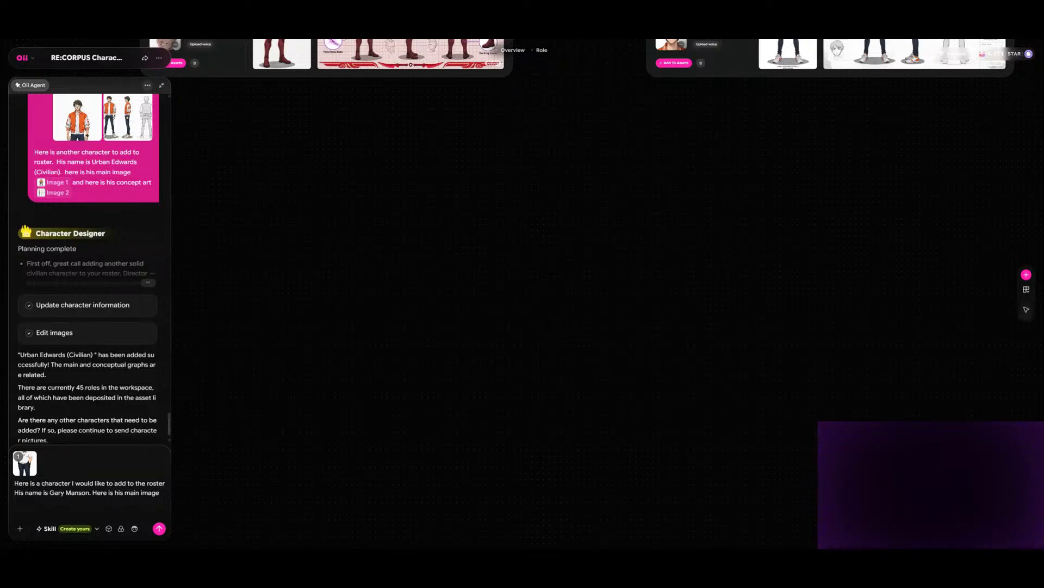
{"action": "left_click", "coordinate": [24, 473]}
- Finish the message with "and here is his concept art", attach and reference the concept sheet as Image 2, and send it to the agent
{"action": "mouse_move", "coordinate": [30, 467]}
{"action": "type", "text": "and here is his concept art"}
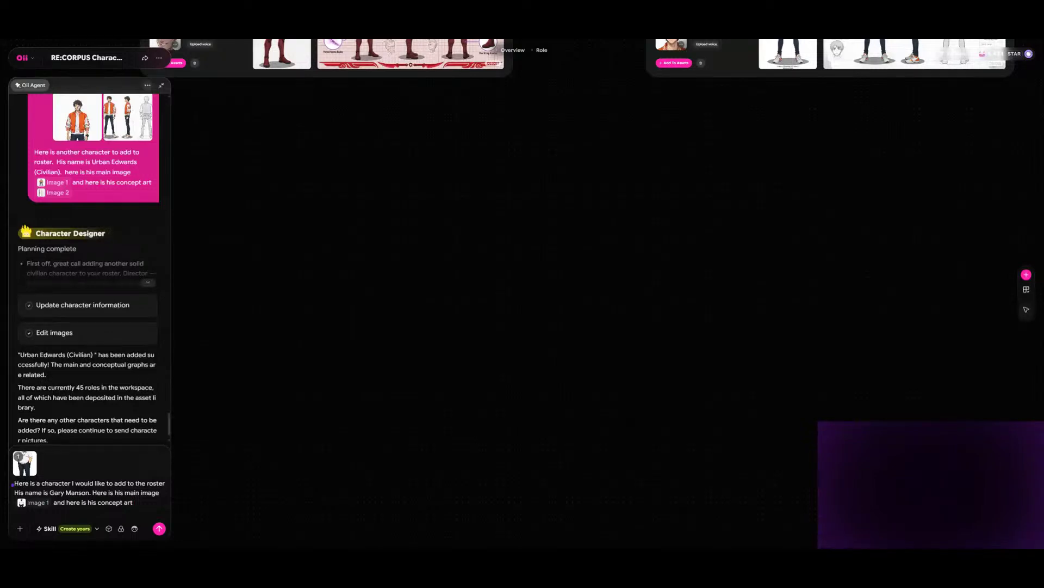
{"action": "left_click", "coordinate": [20, 530]}
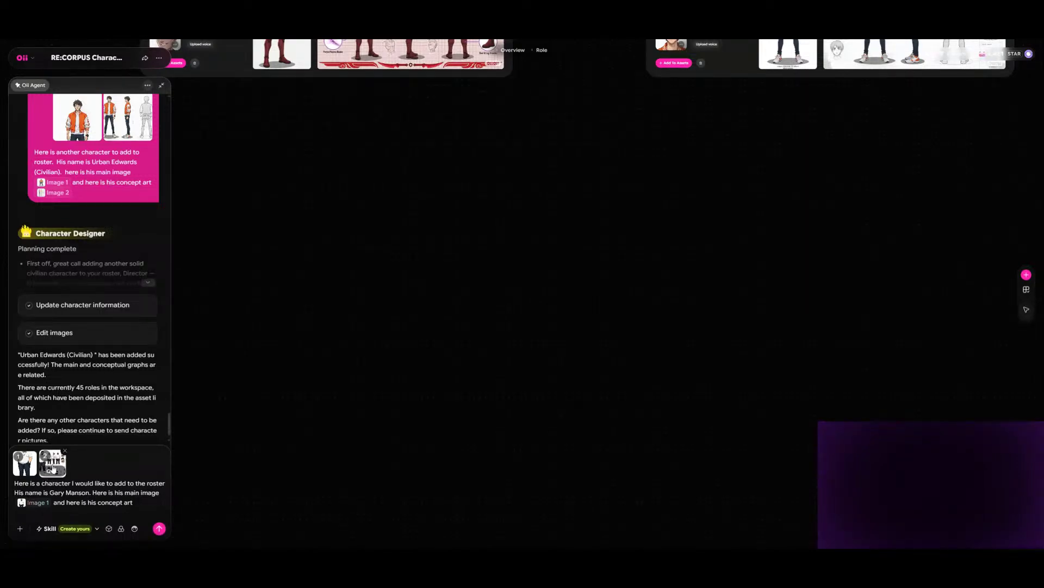
{"action": "left_click", "coordinate": [53, 472]}
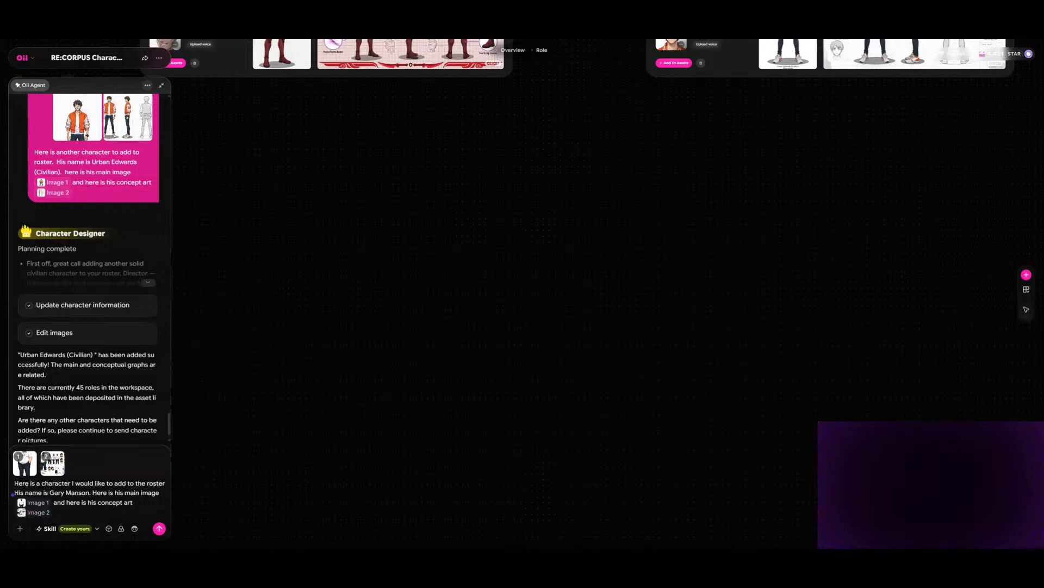
{"action": "left_click", "coordinate": [158, 529]}
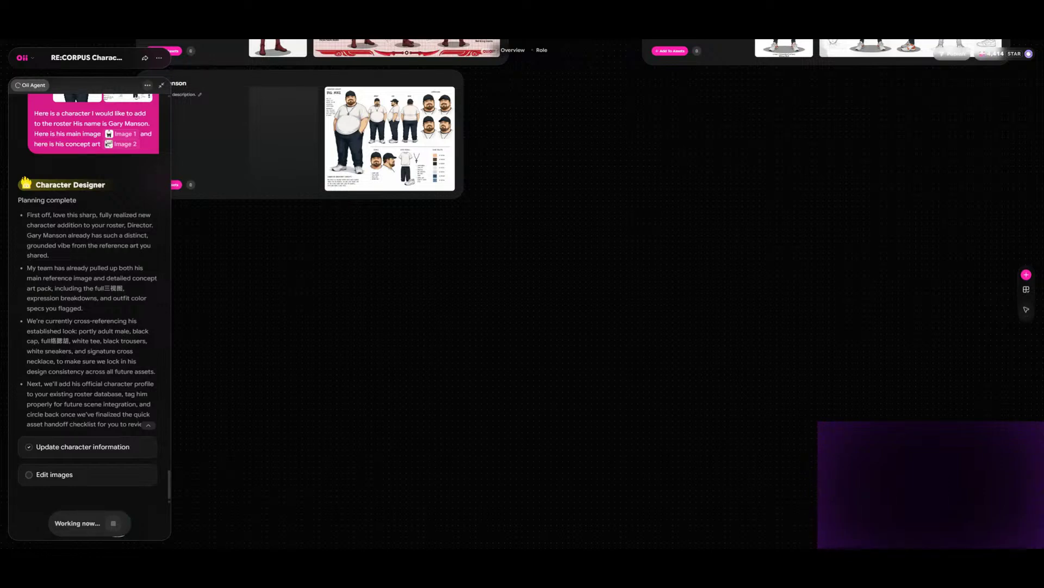
- Generate a Face ID for the newly added role card of the man in the black cap and white tee
{"action": "scroll", "coordinate": [527, 312], "scroll_direction": "up", "scroll_amount": 2}
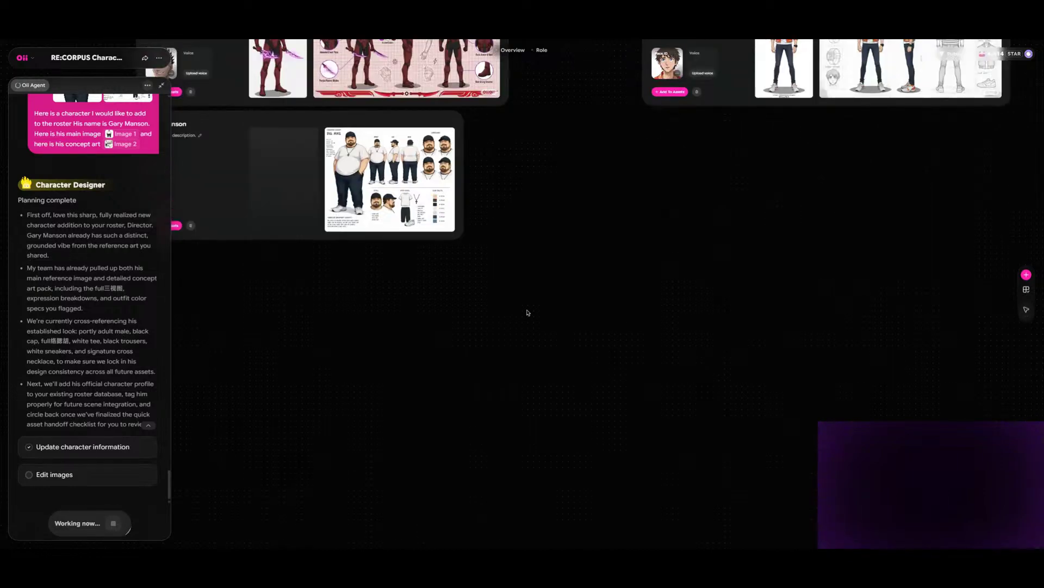
{"action": "scroll", "coordinate": [527, 312], "scroll_direction": "up", "scroll_amount": 3}
{"action": "scroll", "coordinate": [527, 312], "scroll_direction": "down", "scroll_amount": 5}
{"action": "scroll", "coordinate": [527, 313], "scroll_direction": "down", "scroll_amount": 3}
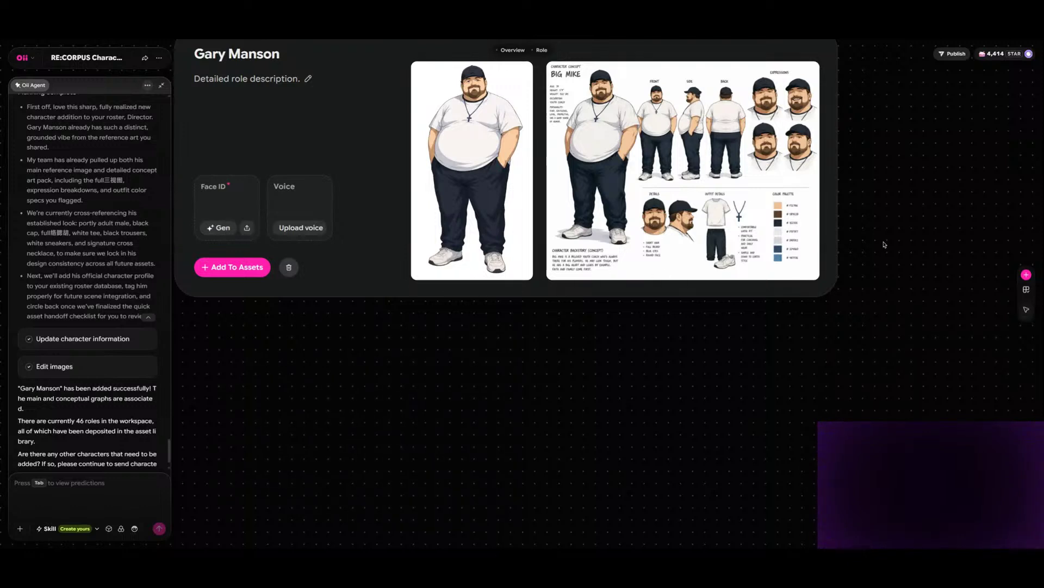
{"action": "left_click", "coordinate": [217, 229]}
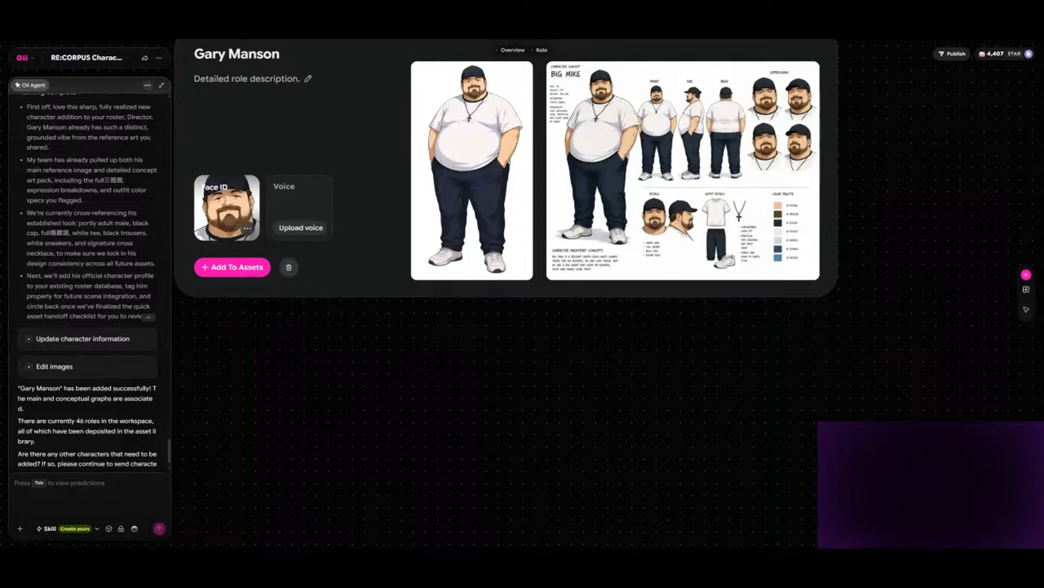
- Review the new role card and the neighbouring civilian and armored cards around the end of the roster
{"action": "scroll", "coordinate": [522, 294], "scroll_direction": "up", "scroll_amount": 6}
{"action": "scroll", "coordinate": [523, 294], "scroll_direction": "right", "scroll_amount": 13}
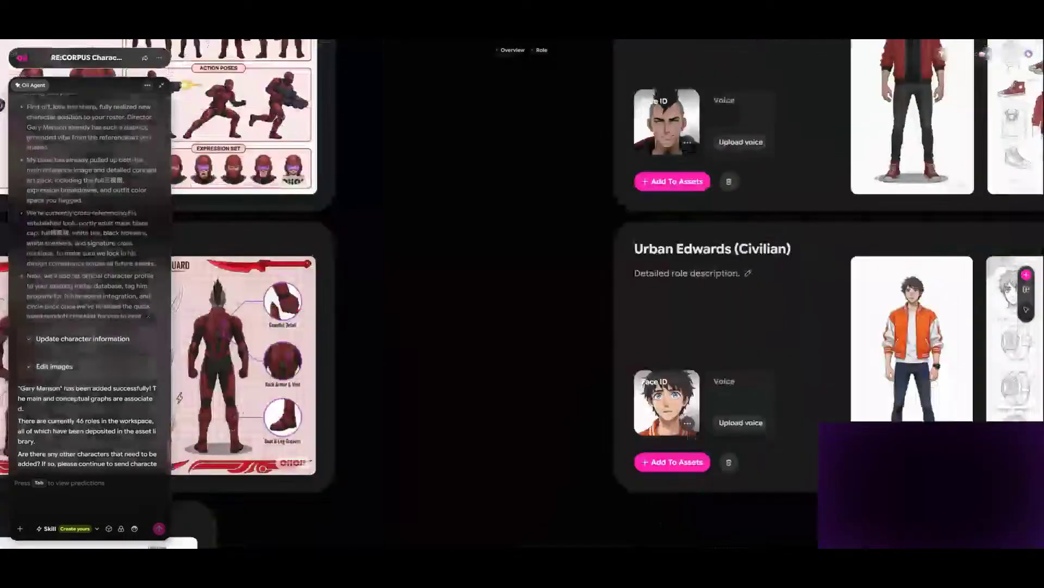
{"action": "scroll", "coordinate": [523, 293], "scroll_direction": "down", "scroll_amount": 9}
{"action": "scroll", "coordinate": [522, 294], "scroll_direction": "up", "scroll_amount": 4}
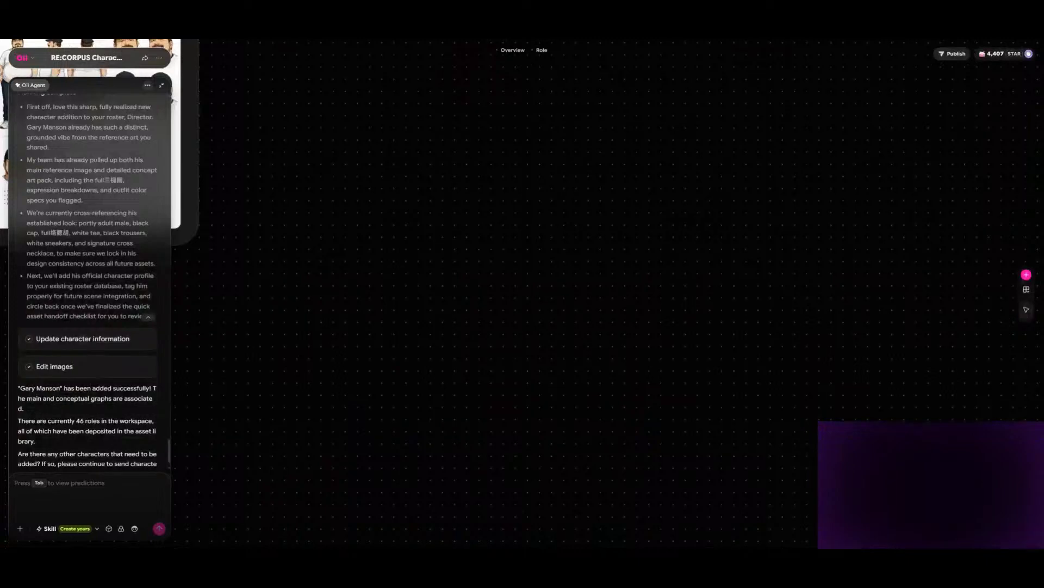
{"action": "scroll", "coordinate": [522, 293], "scroll_direction": "down", "scroll_amount": 4}
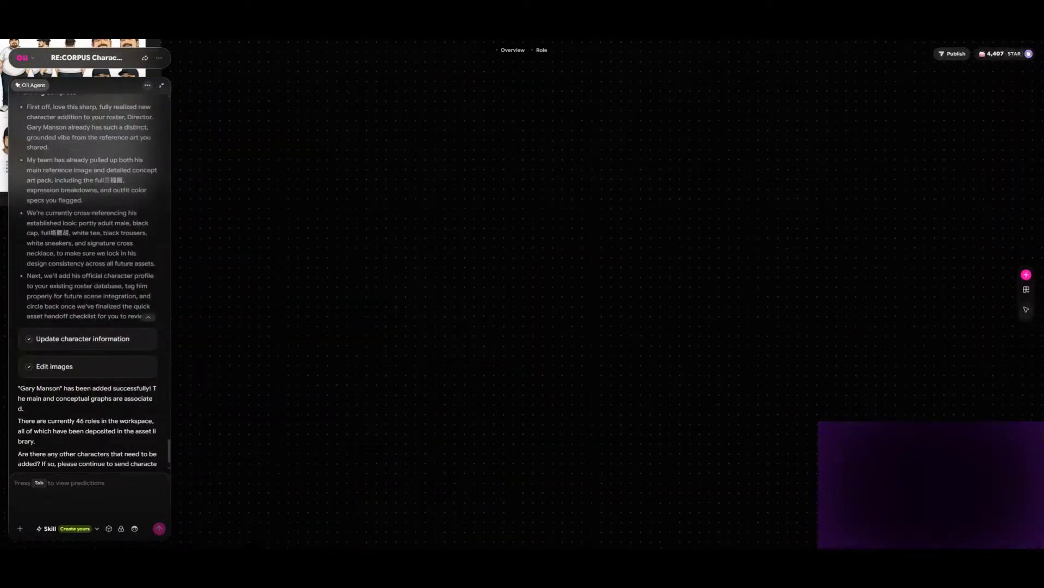
{"action": "scroll", "coordinate": [522, 294], "scroll_direction": "left", "scroll_amount": 7}
{"action": "scroll", "coordinate": [523, 293], "scroll_direction": "up", "scroll_amount": 2}
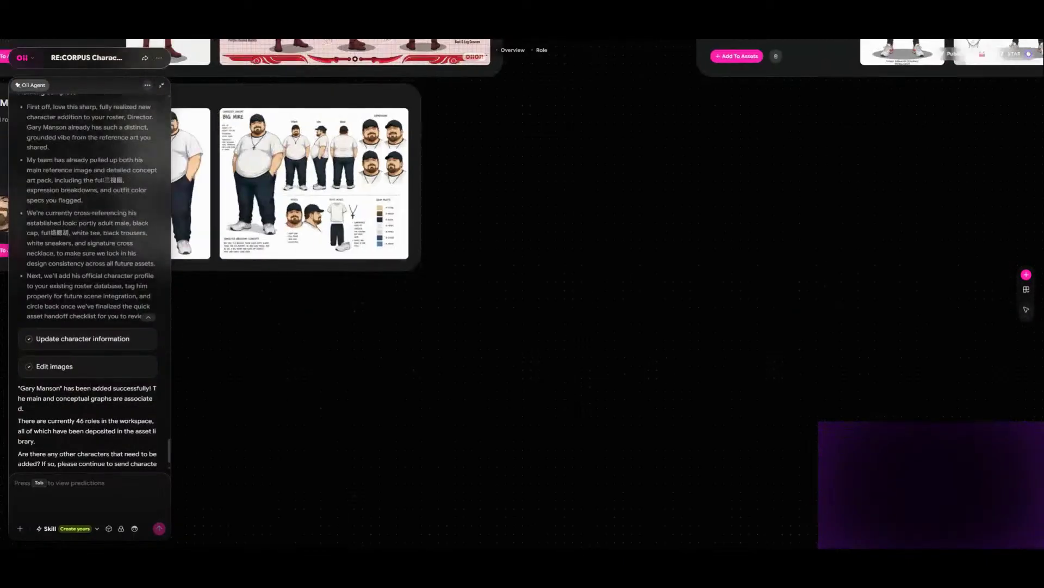
{"action": "scroll", "coordinate": [522, 294], "scroll_direction": "right", "scroll_amount": 1}
{"action": "scroll", "coordinate": [522, 293], "scroll_direction": "left", "scroll_amount": 3}
{"action": "scroll", "coordinate": [523, 293], "scroll_direction": "down", "scroll_amount": 1}
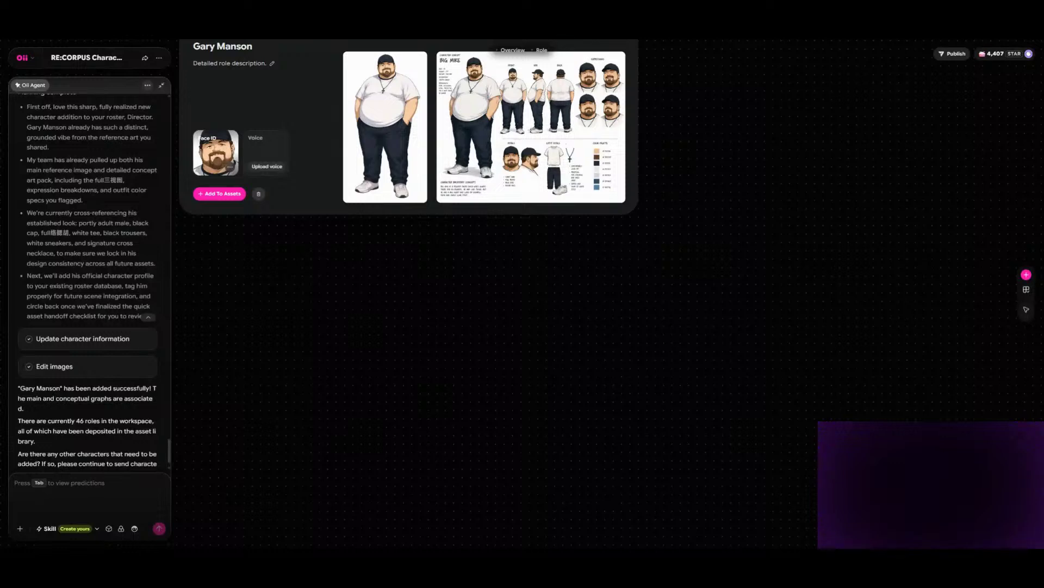
{"action": "left_click_drag", "start_coordinate": [791, 290], "coordinate": [441, 348]}
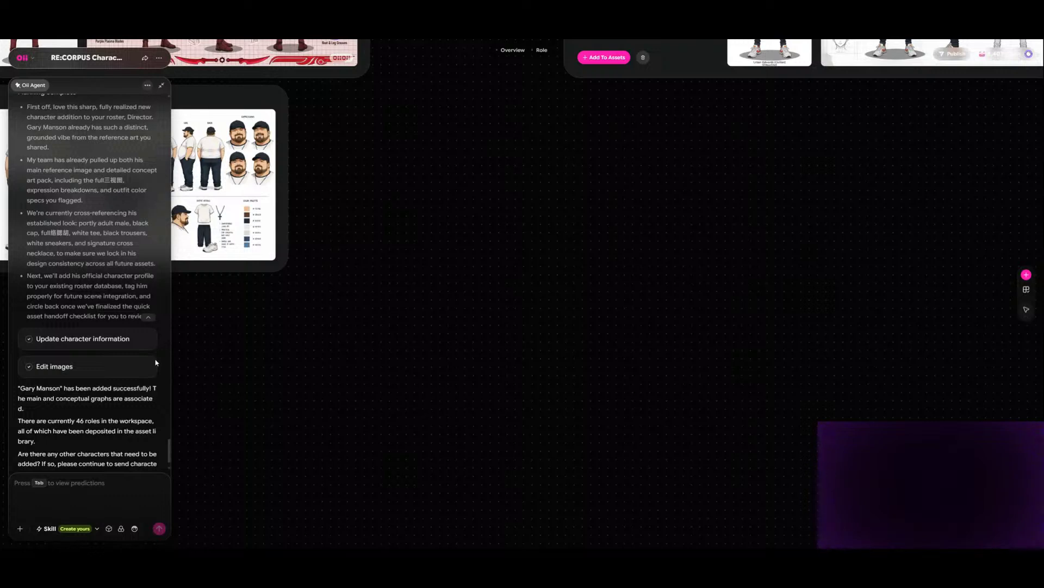
- Write "I have another character to add to the roster. His name is" plus the second new character's full name to the agent
{"action": "type", "text": "I have another character to a"}
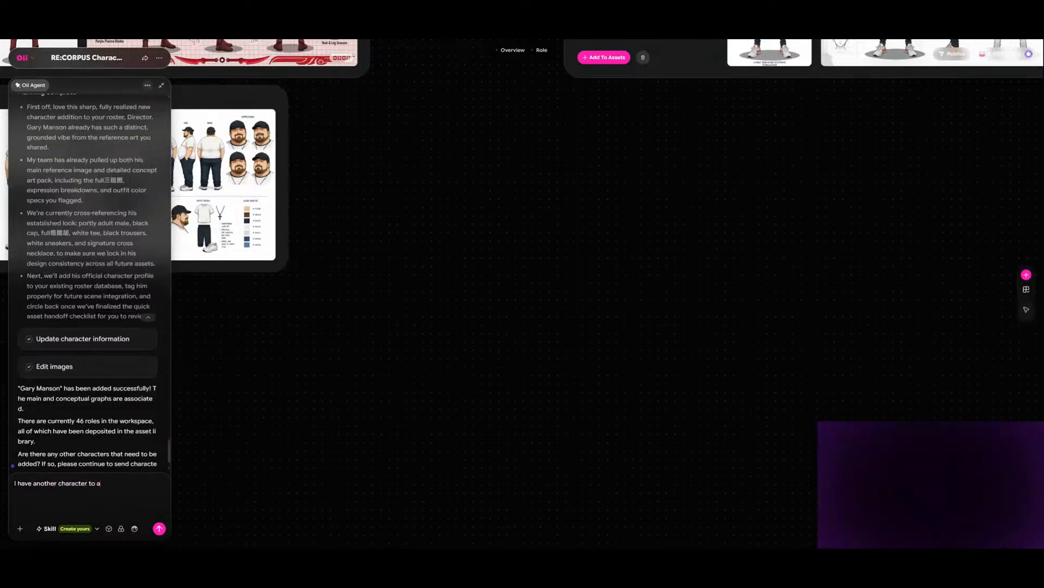
{"action": "type", "text": "dd to the roster.  His name is Kenneth Embers.  Here is"}
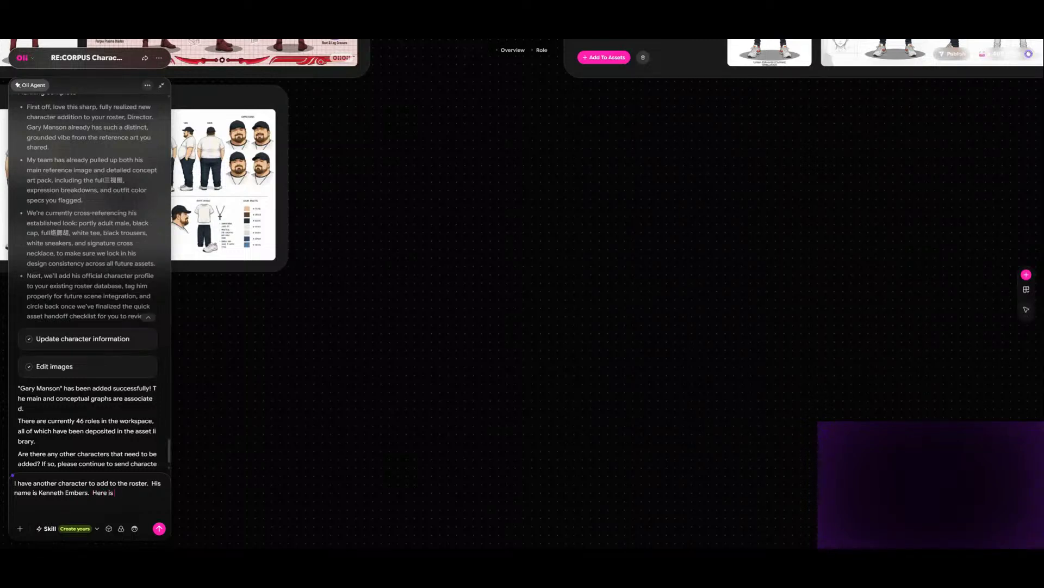
{"action": "type", "text": " his main image"}
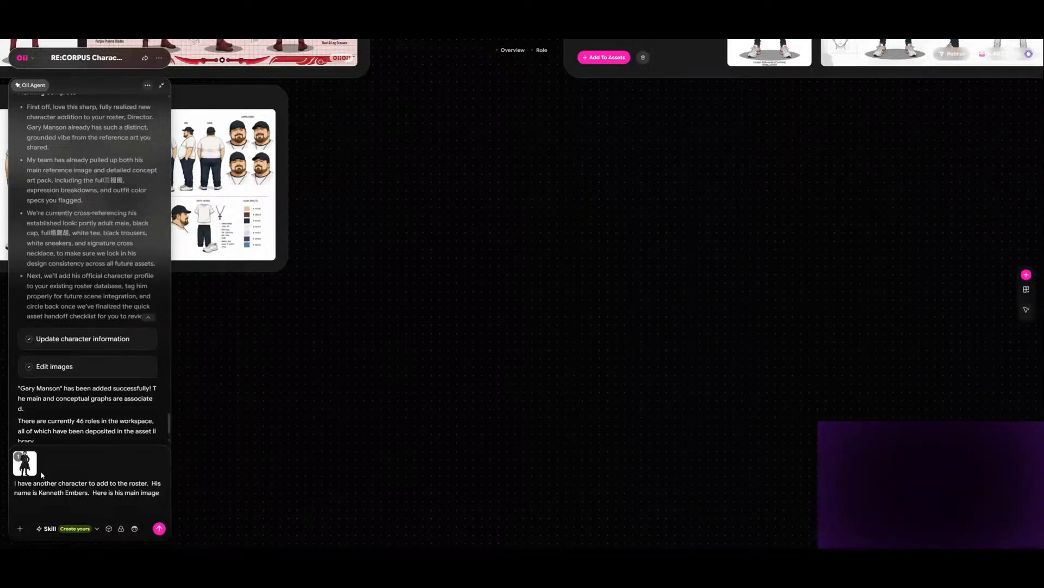
- Add "Here is his main image" to the message with the long-coated character's picture attached and referenced as Image 1
{"action": "left_click", "coordinate": [25, 474]}
- Continue the message with "and here is his concept art", attach the long-coated character's concept sheet and reference it as Image 2
{"action": "type", "text": "her"}
{"action": "key", "text": "BackSpace"}
{"action": "key", "text": "BackSpace"}
{"action": "key", "text": "BackSpace"}
{"action": "type", "text": "andf"}
{"action": "key", "text": "BackSpace"}
{"action": "type", "text": "here is his concept ar"}
{"action": "left_click", "coordinate": [21, 531]}
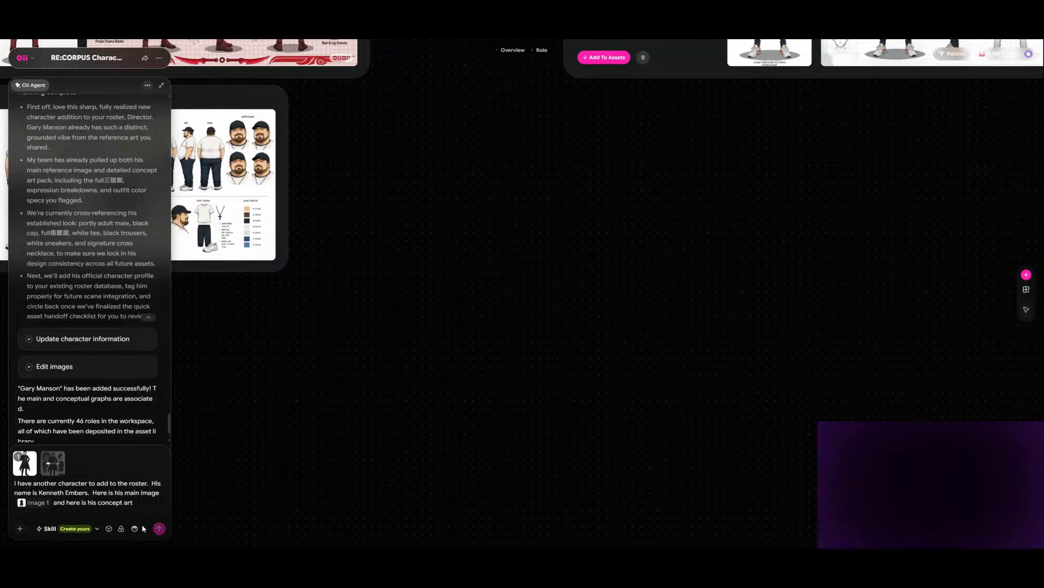
{"action": "mouse_move", "coordinate": [55, 474]}
{"action": "left_click", "coordinate": [49, 469]}
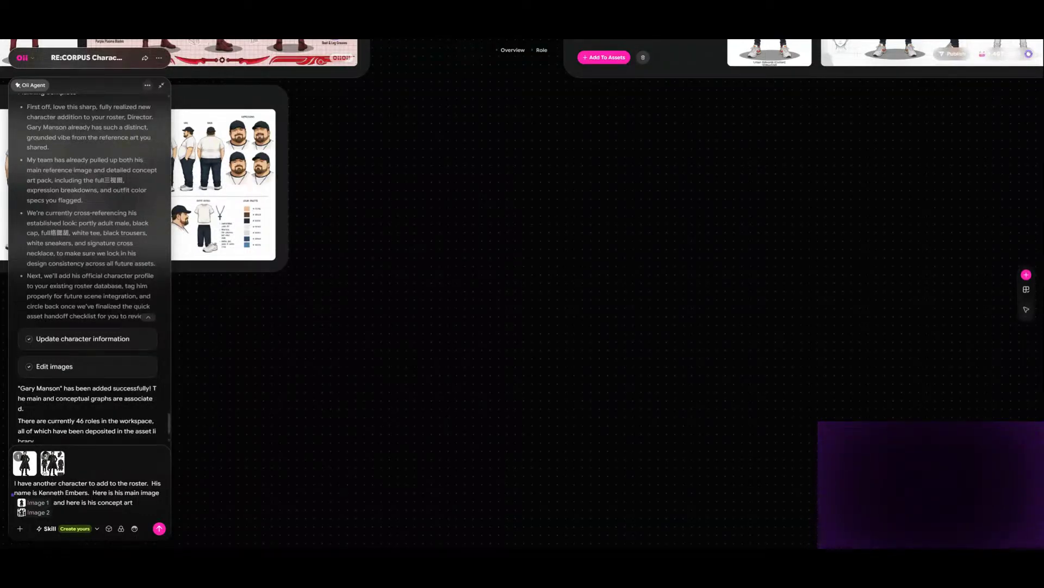
- Send the request to the agent and generate a Face ID on the long-coated character's new role card
{"action": "left_click", "coordinate": [159, 528]}
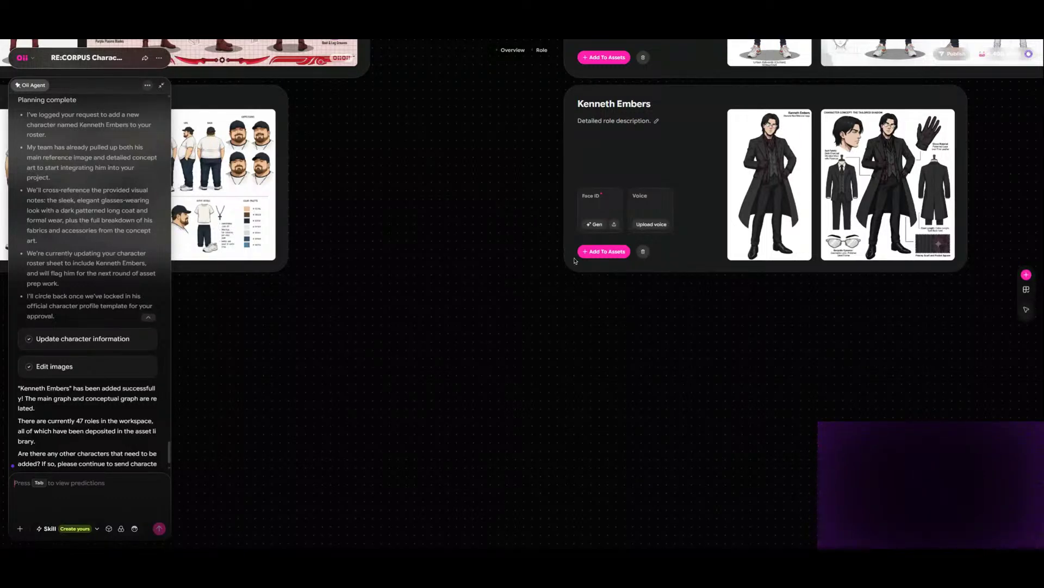
{"action": "left_click", "coordinate": [593, 224]}
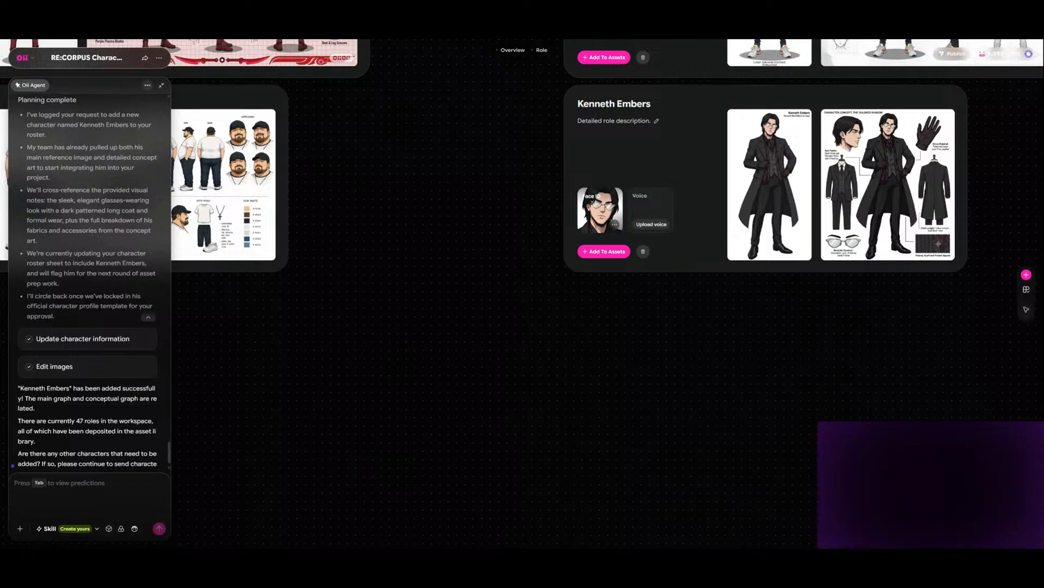
- Write "Here is another character to add to the roster. his name is" followed by the third new character's full name
{"action": "type", "text": "Here is another "}
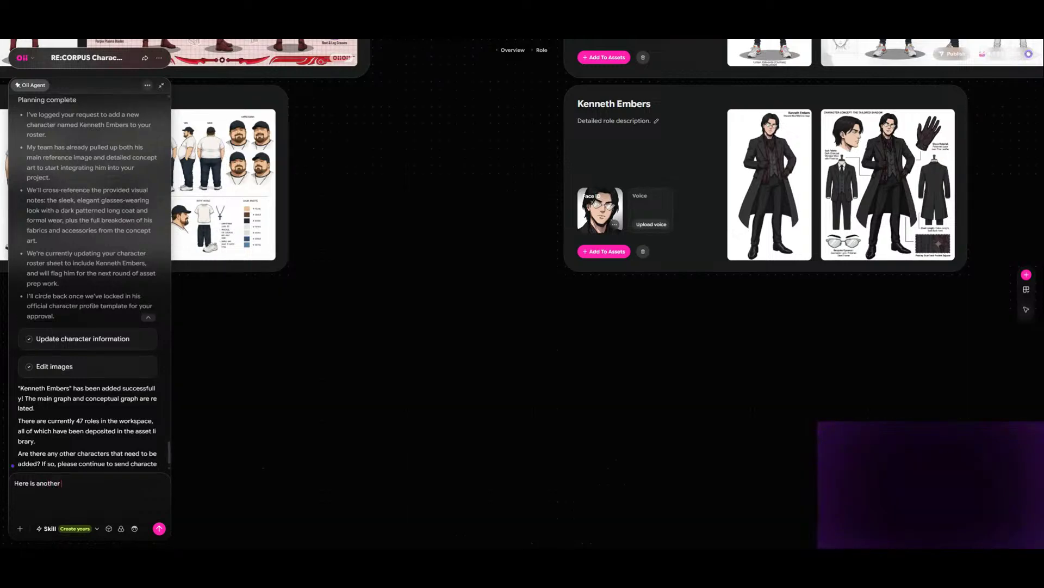
{"action": "type", "text": "character"}
{"action": "type", "text": " to add to the roster "}
{"action": "type", "text": "  his name is"}
{"action": "type", "text": "Dway"}
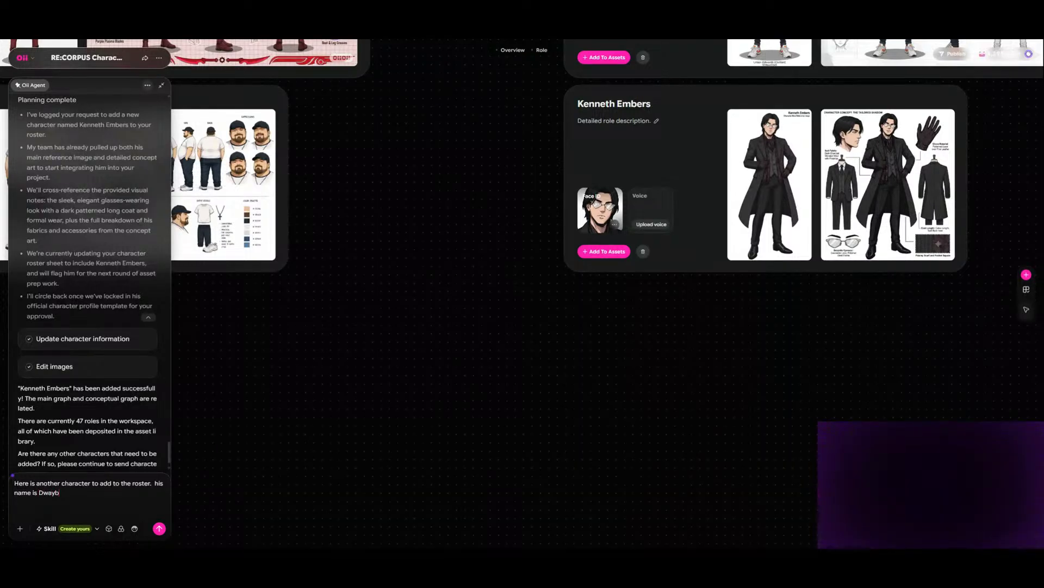
{"action": "type", "text": "ne Carlson.  Here is his main image"}
- Add "Here is his main image" to the message, attach the picture of the character in the red tank top and reference it as Image 1
{"action": "left_click", "coordinate": [21, 532]}
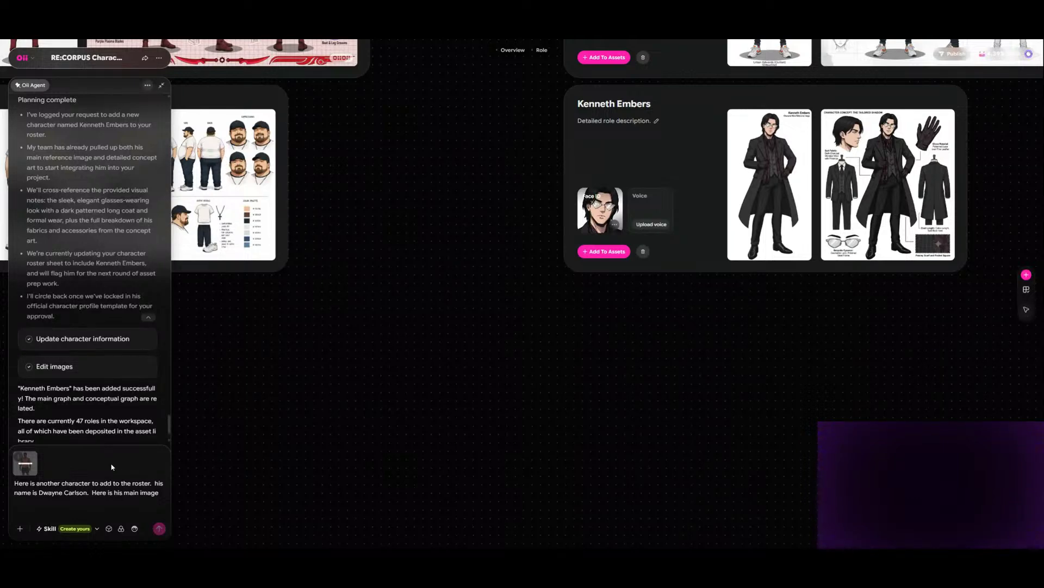
{"action": "left_click", "coordinate": [23, 471]}
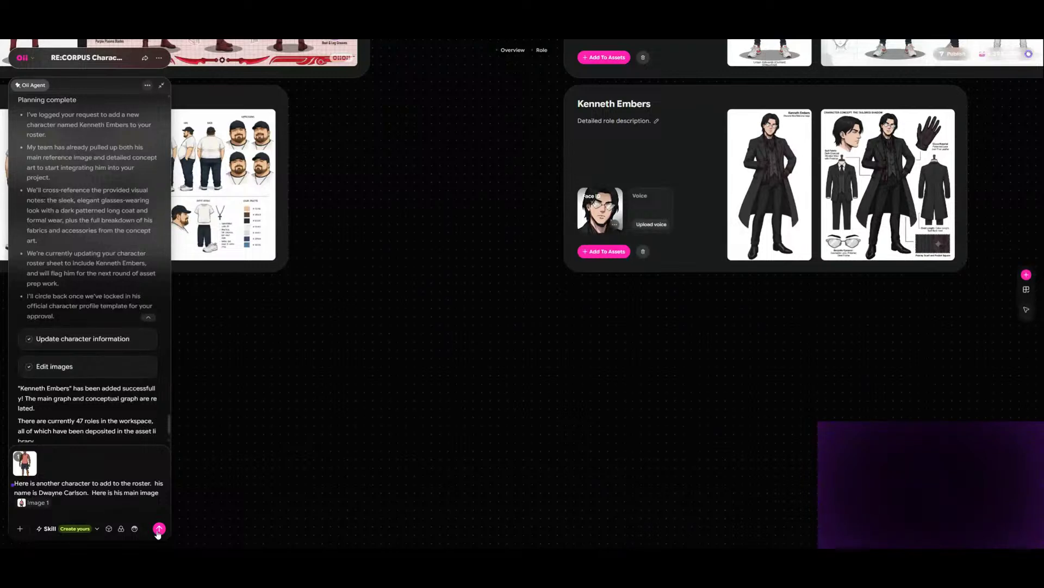
- Add "here is his concept art" with the tank-top character's concept sheet attached and referenced as Image 2, and send the message
{"action": "type", "text": "here is his concept art"}
{"action": "left_click", "coordinate": [21, 530]}
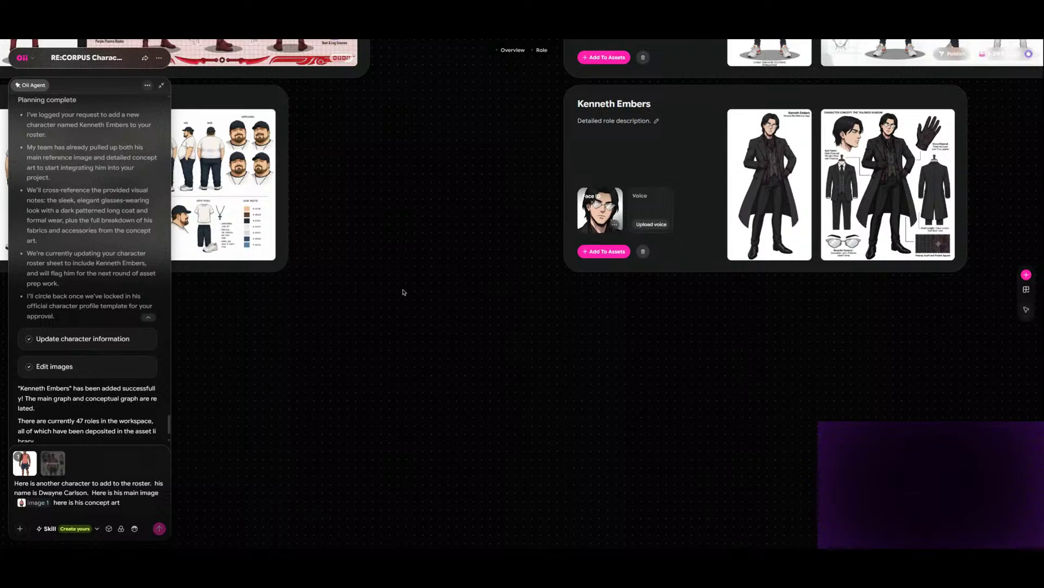
{"action": "mouse_move", "coordinate": [54, 475]}
{"action": "left_click", "coordinate": [160, 528]}
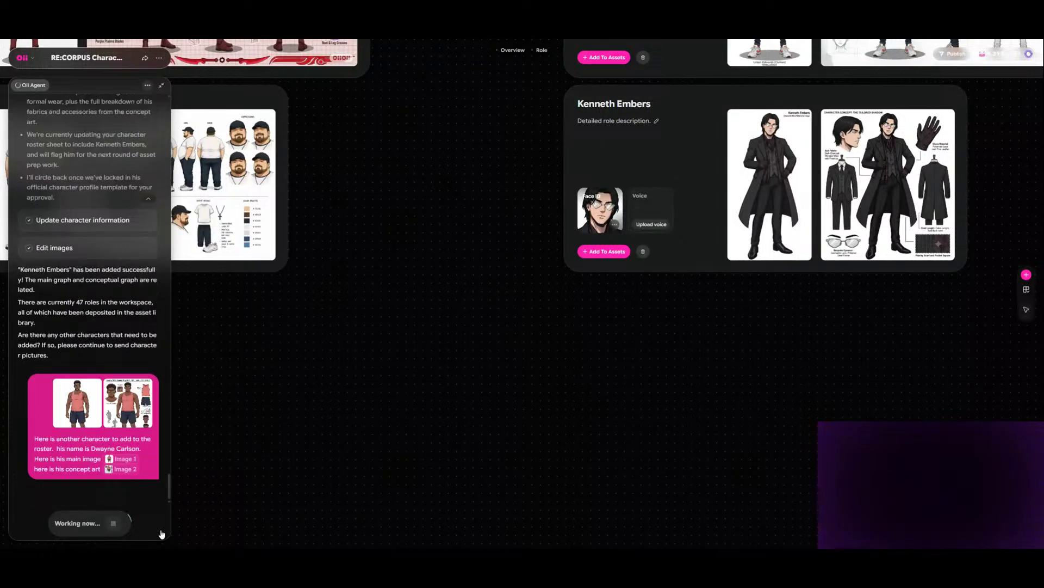
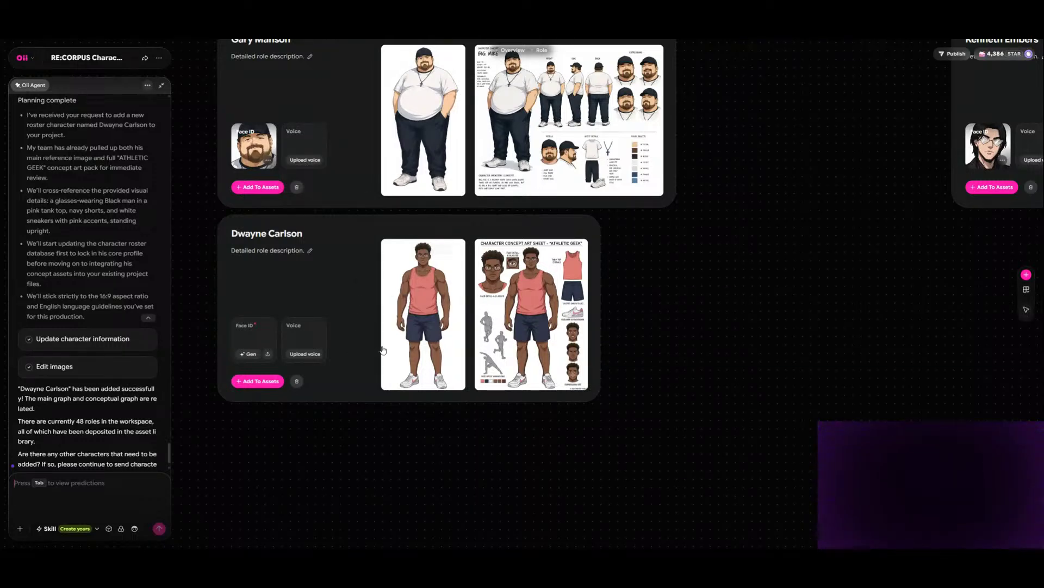
- Generate a Face ID on the role card of the character in the red tank top
{"action": "left_click", "coordinate": [248, 354]}
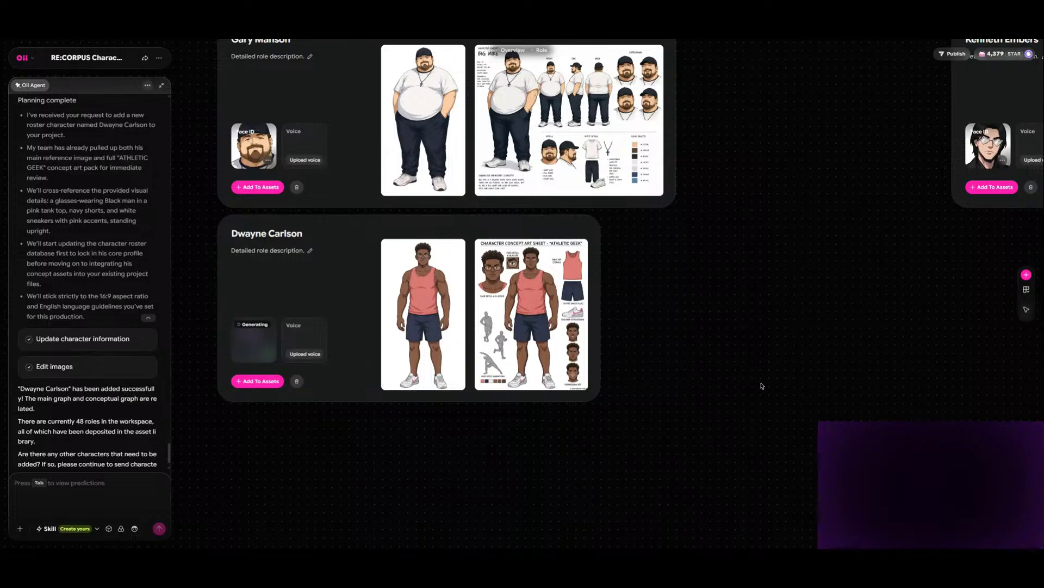
{"action": "left_click_drag", "start_coordinate": [750, 294], "coordinate": [588, 385]}
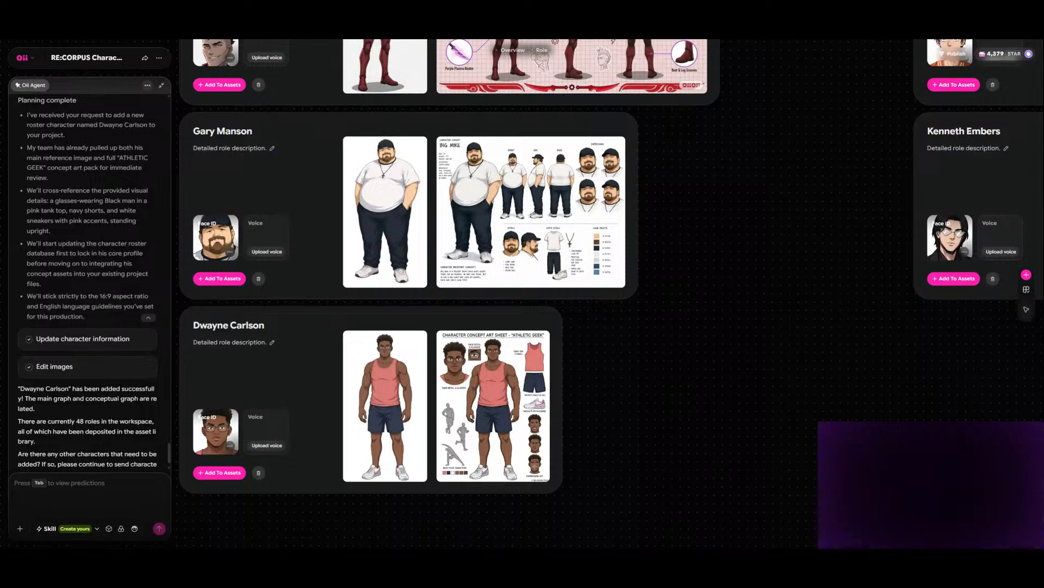
{"action": "mouse_move", "coordinate": [761, 305]}
{"action": "left_mouse_down"}
{"action": "mouse_move", "coordinate": [476, 377]}
{"action": "mouse_move", "coordinate": [744, 291]}
{"action": "mouse_move", "coordinate": [775, 298]}
{"action": "left_mouse_up"}
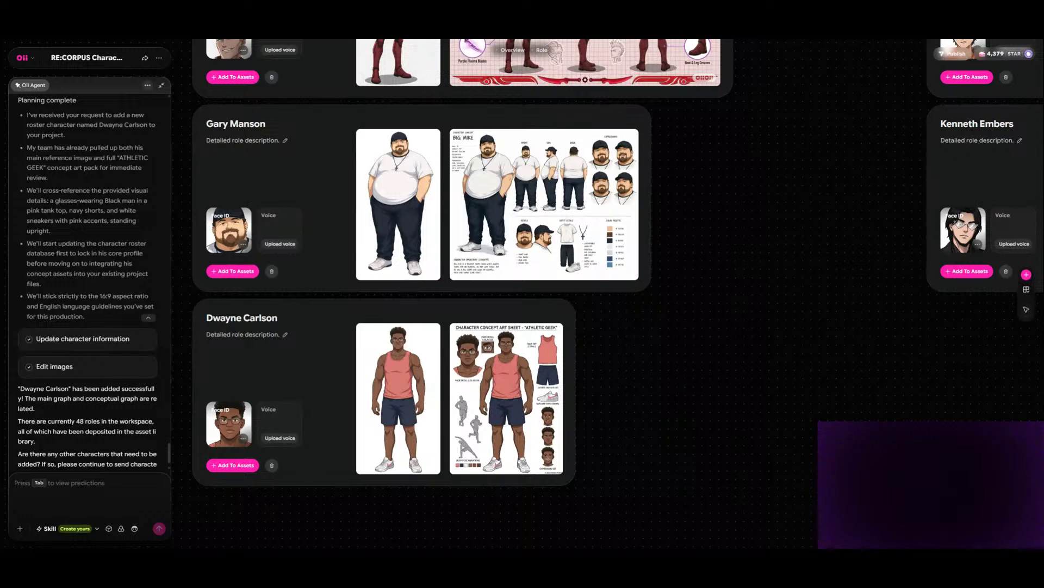
{"action": "left_click_drag", "start_coordinate": [788, 228], "coordinate": [436, 335]}
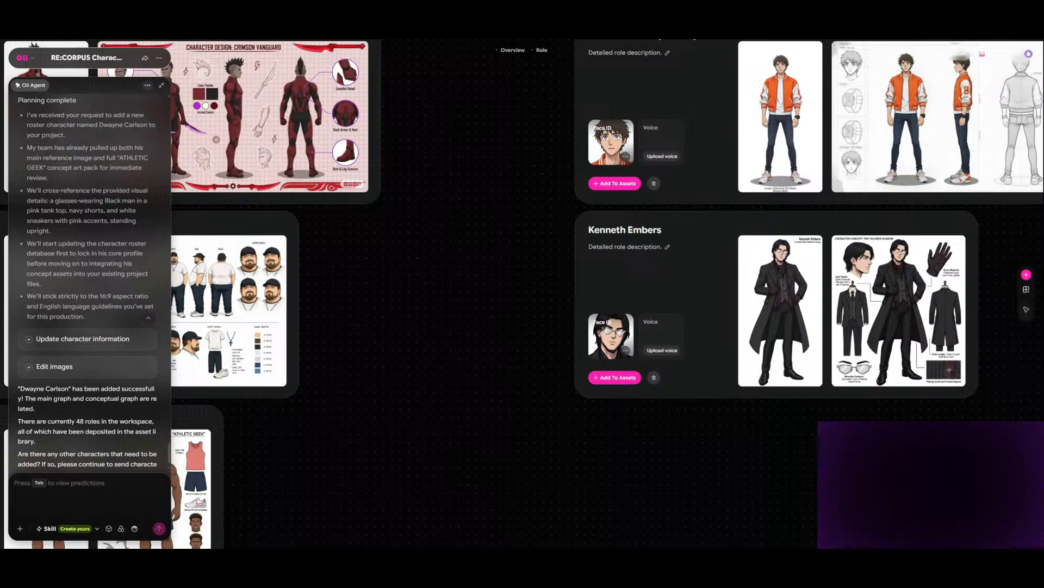
{"action": "scroll", "coordinate": [752, 395], "scroll_direction": "down", "scroll_amount": 3}
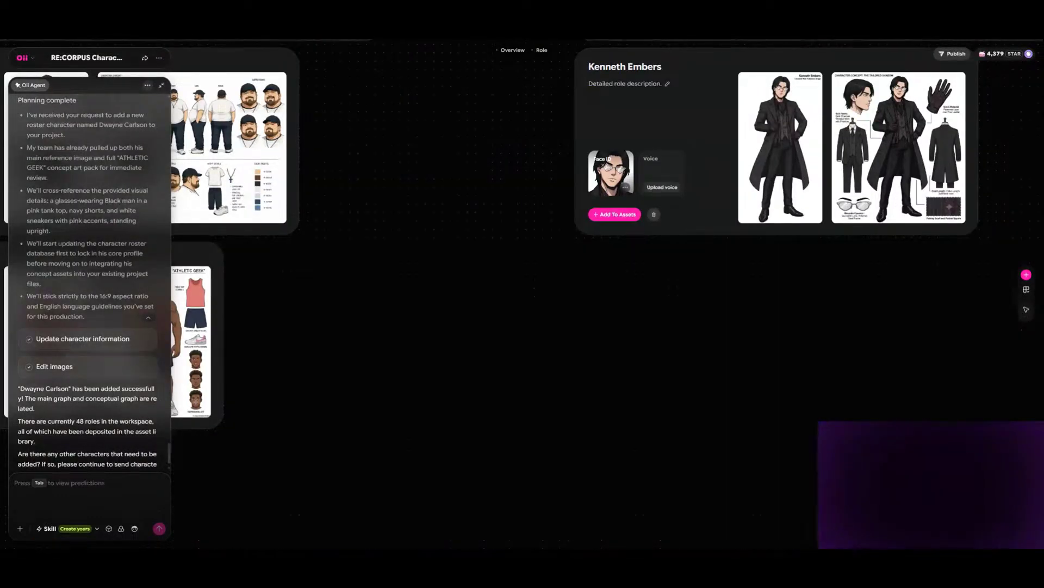
{"action": "scroll", "coordinate": [544, 381], "scroll_direction": "right", "scroll_amount": 3}
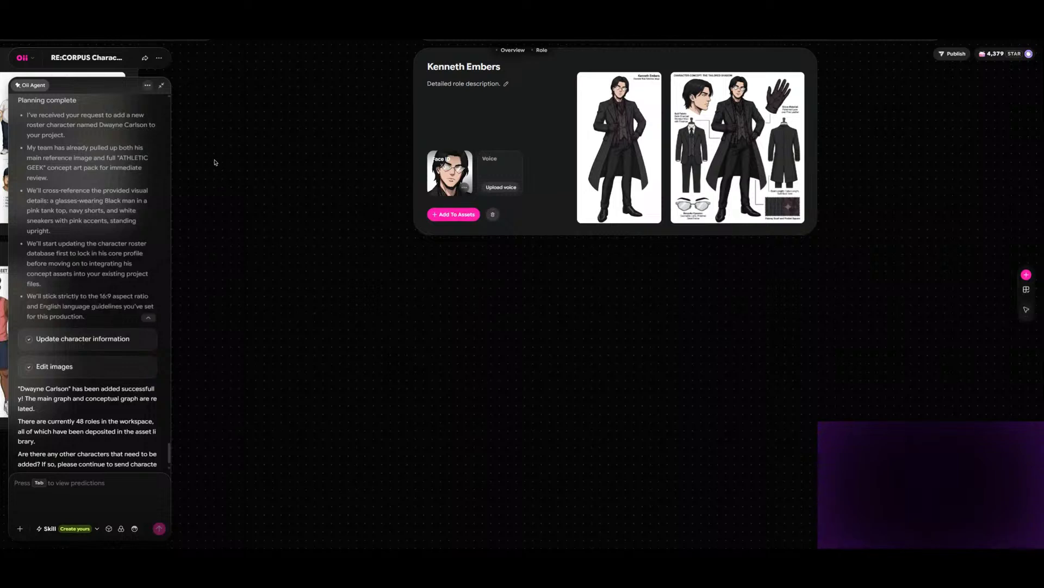
- Write "Here is another character to add to the roster. His name is Zetsubo (Civilian)" in the agent message
{"action": "left_click", "coordinate": [20, 528]}
{"action": "left_click", "coordinate": [20, 530]}
{"action": "type", "text": "Here is another"}
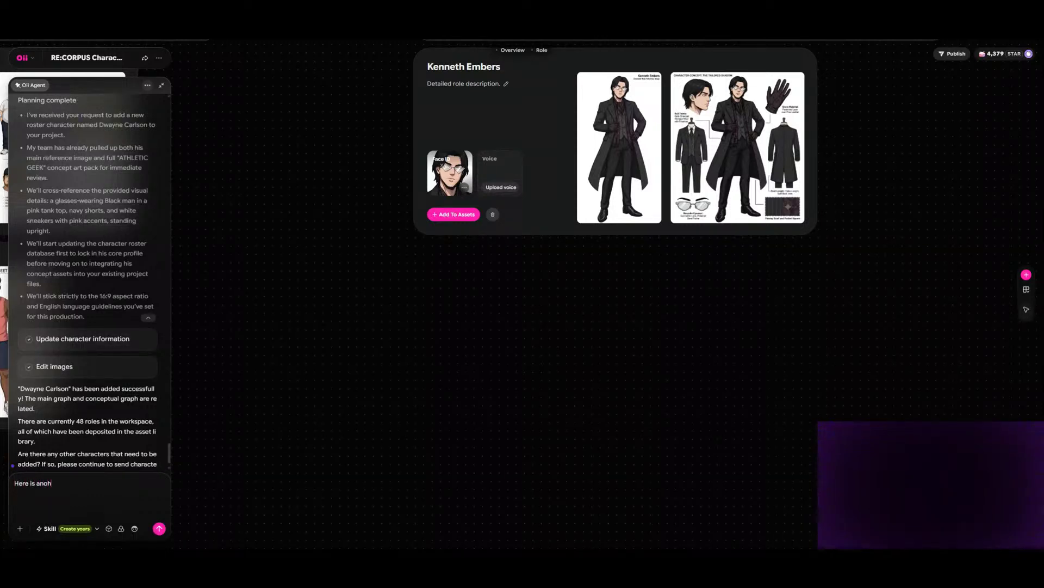
{"action": "type", "text": " character to add to the roster"}
{"action": "type", "text": ".  His"}
{"action": "type", "text": "name is"}
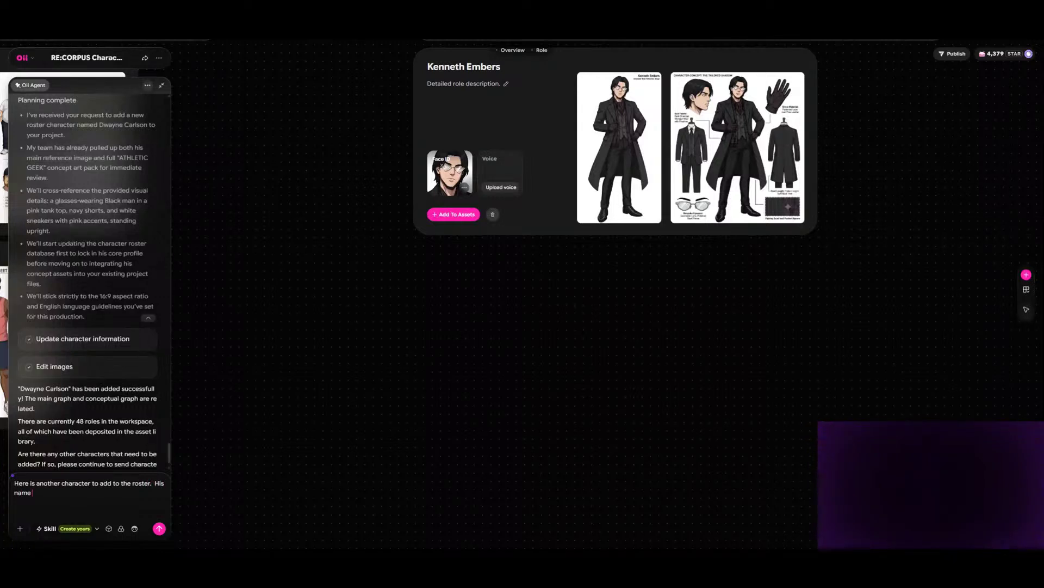
{"action": "type", "text": " Ze"}
{"action": "type", "text": "tsub"}
{"action": "type", "text": "o (Civilian"}
{"action": "type", "text": ").  Here is"}
{"action": "type", "text": " his main ima"}
{"action": "type", "text": "ge"}
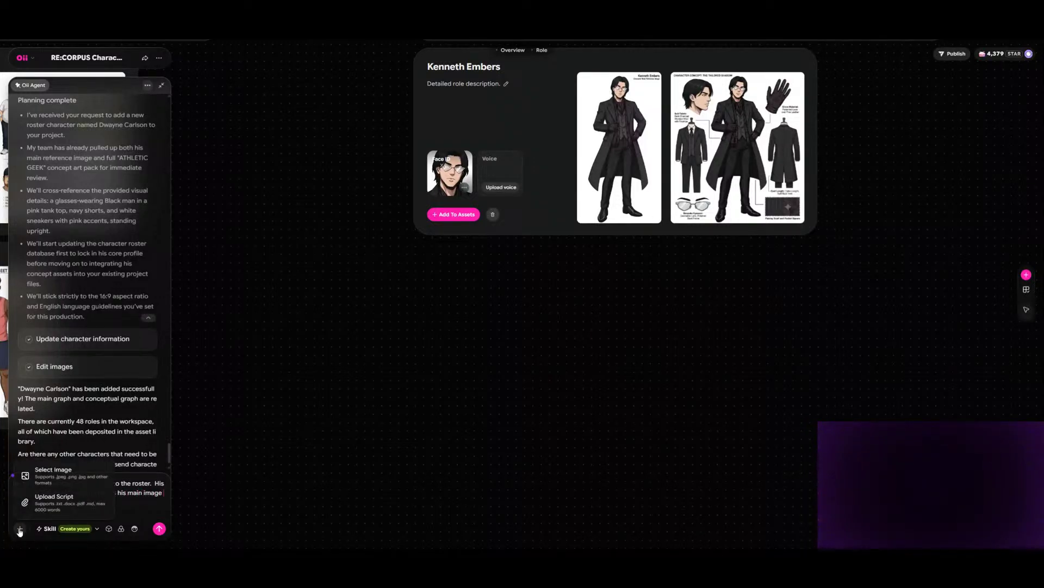
- Add "Here is his main image" to the message, attach the picture of the character in the green jacket and reference it as Image 1
{"action": "left_click", "coordinate": [20, 531]}
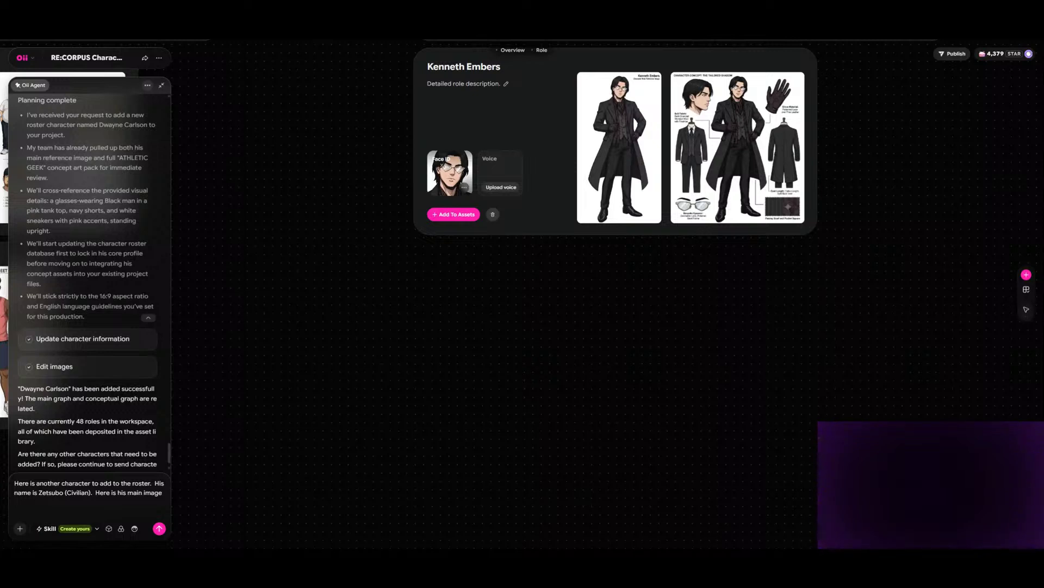
{"action": "key", "text": "ctrl+v"}
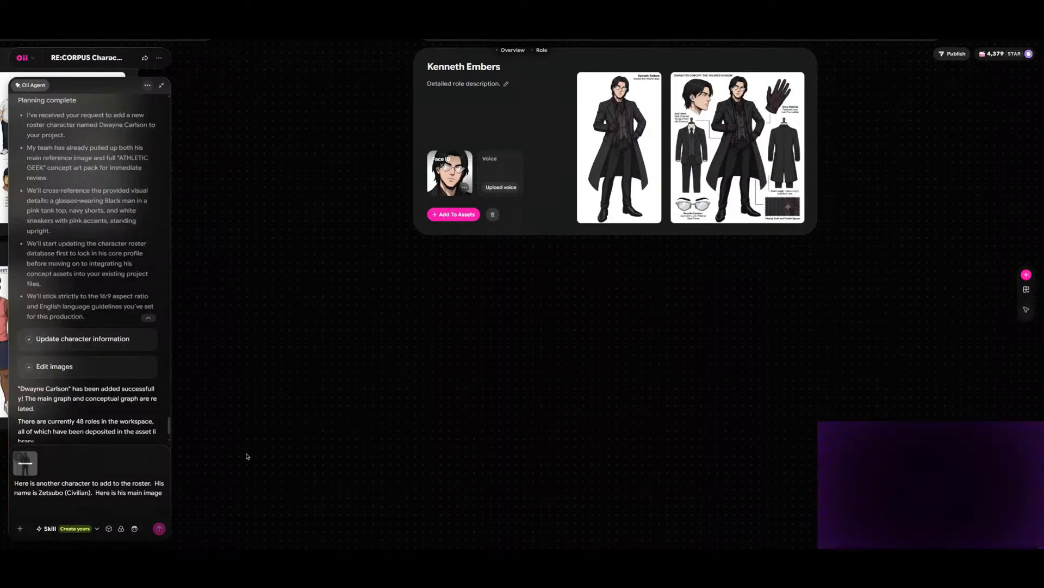
{"action": "left_click", "coordinate": [24, 471]}
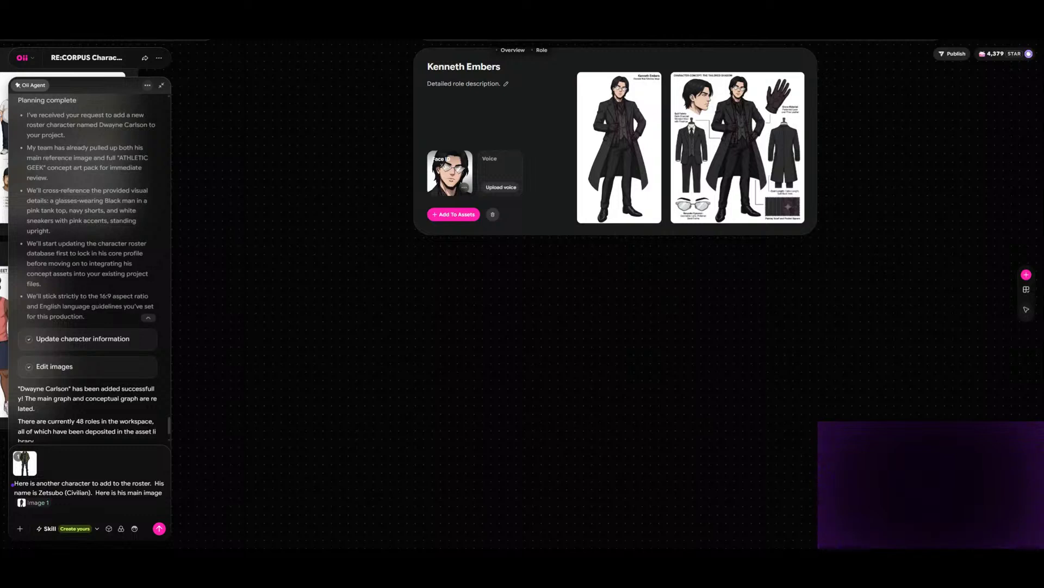
- Add "and here is his concept art" with the green-jacket outfit sheet attached and referenced as Image 2, and send the message
{"action": "type", "text": "and here is his concept art"}
{"action": "double_click", "coordinate": [276, 66]}
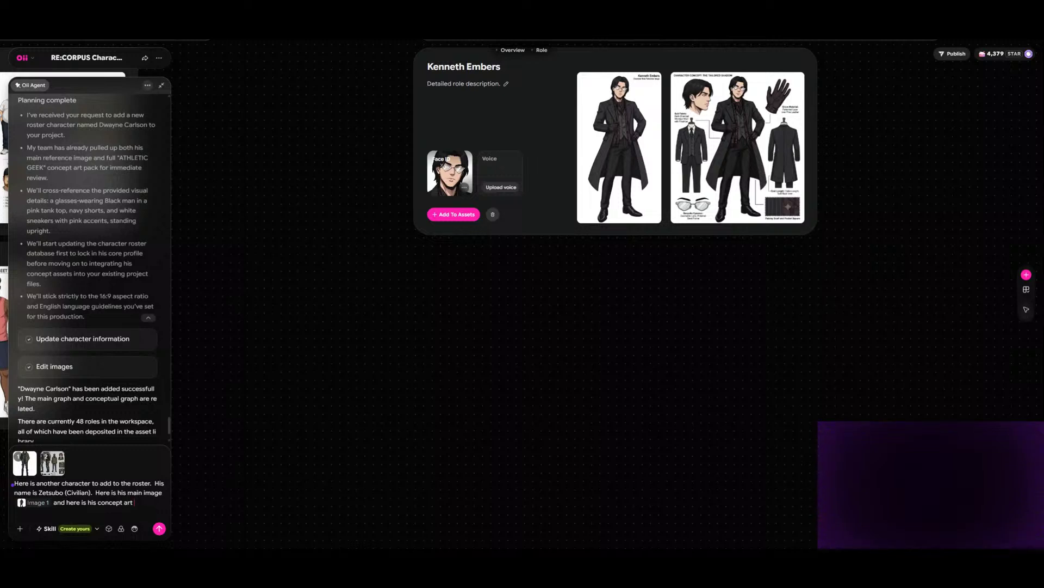
{"action": "left_click", "coordinate": [62, 473]}
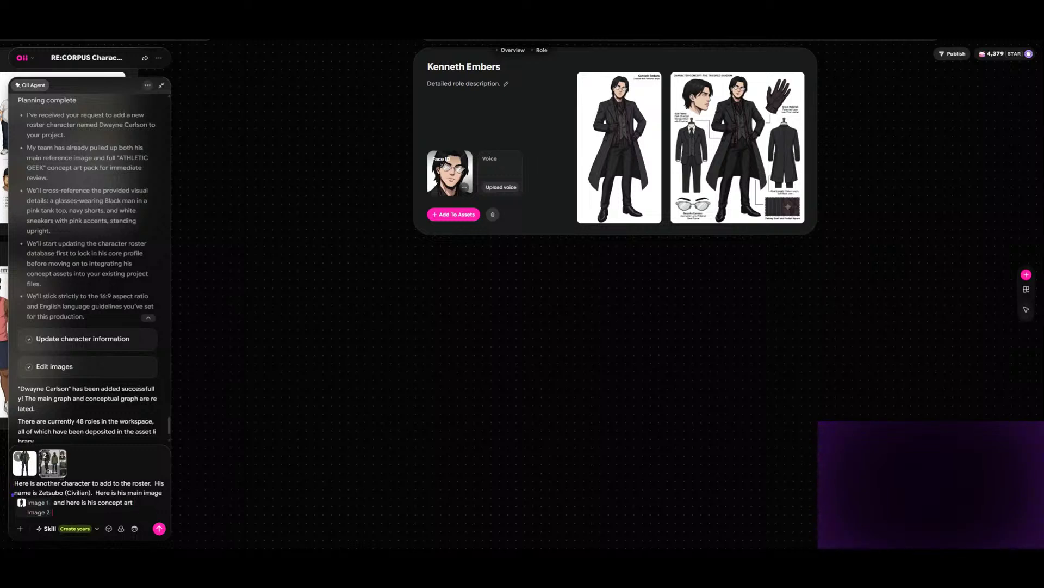
{"action": "left_click", "coordinate": [159, 529]}
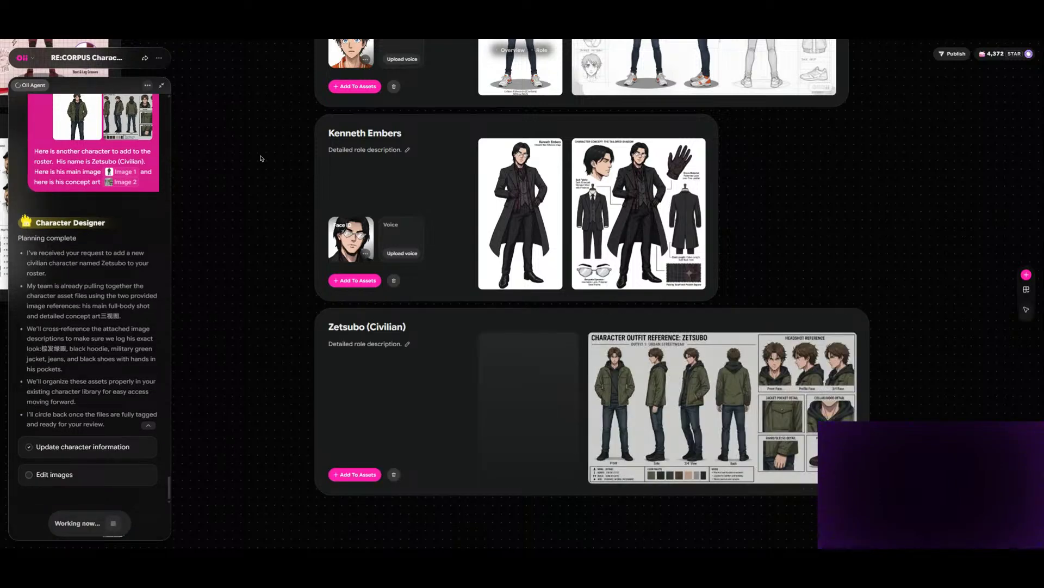
- Generate a Face ID on the Zetsubo (Civilian) role card once the agent has added it
{"action": "scroll", "coordinate": [263, 159], "scroll_direction": "down", "scroll_amount": 2}
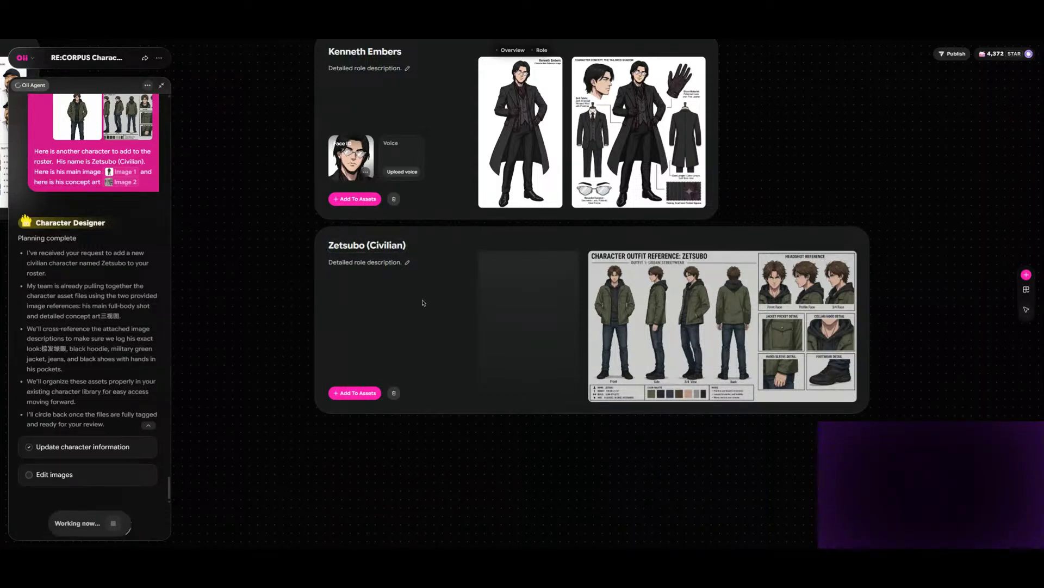
{"action": "scroll", "coordinate": [574, 330], "scroll_direction": "down", "scroll_amount": 1}
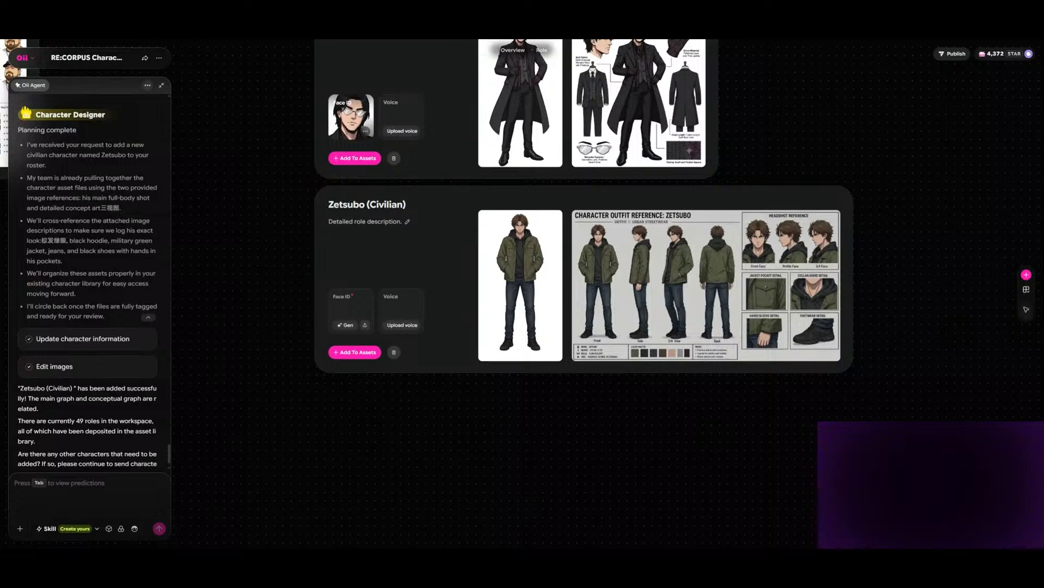
{"action": "left_click", "coordinate": [344, 325]}
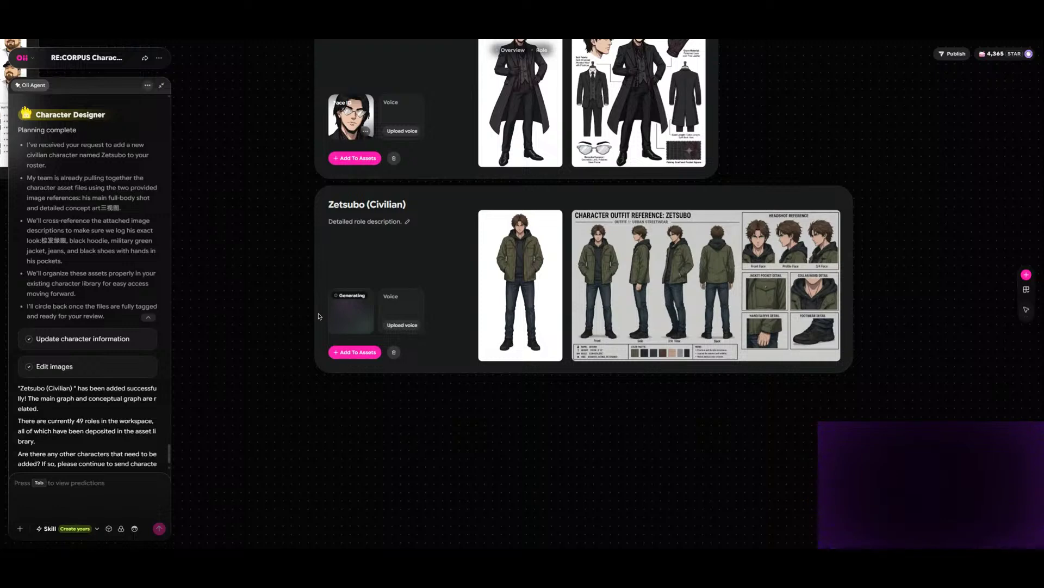
- Write "Here is the next character to add to the roster. His name is Zetsubo (Armored)." in the agent message
{"action": "scroll", "coordinate": [468, 318], "scroll_direction": "down", "scroll_amount": 3}
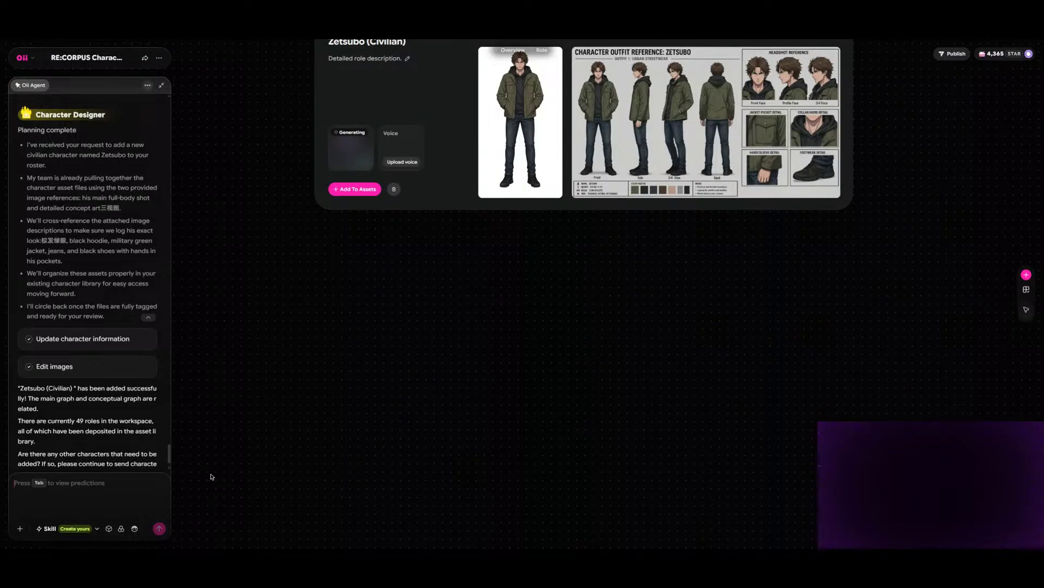
{"action": "type", "text": "Here is the next character"}
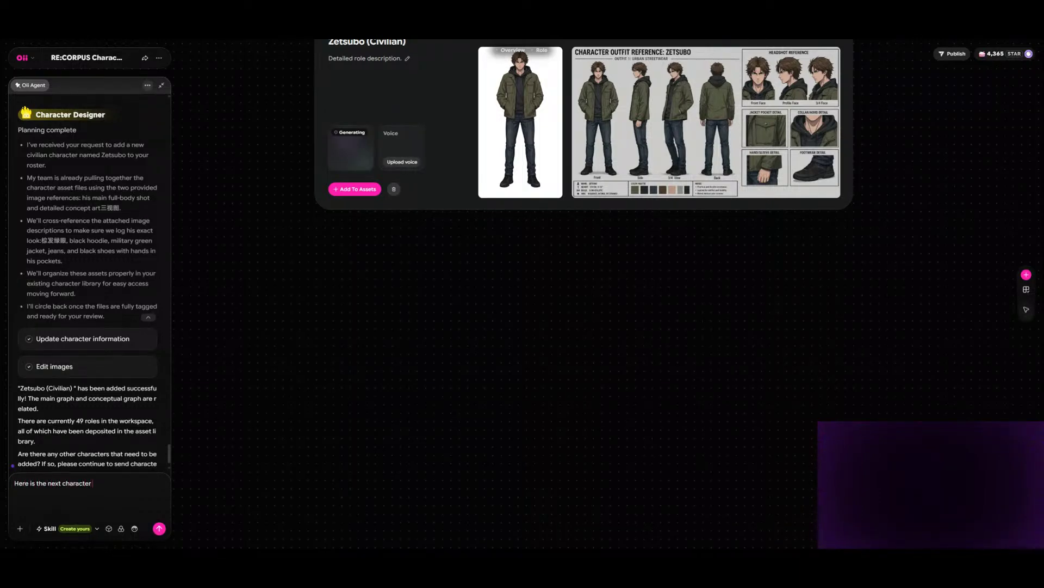
{"action": "type", "text": " to add to the roster.  His name is Zetsubo (Armored)."}
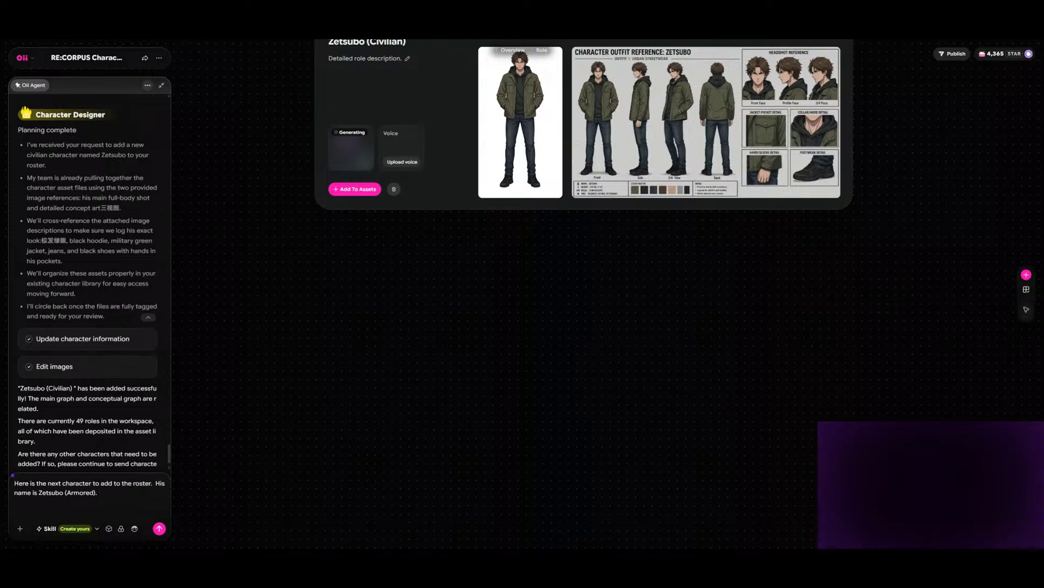
- Attach the armored Zetsubo picture, reference it as Image 1 and put "Here is his main image" before the reference
{"action": "left_click", "coordinate": [20, 531]}
{"action": "double_click", "coordinate": [413, 267]}
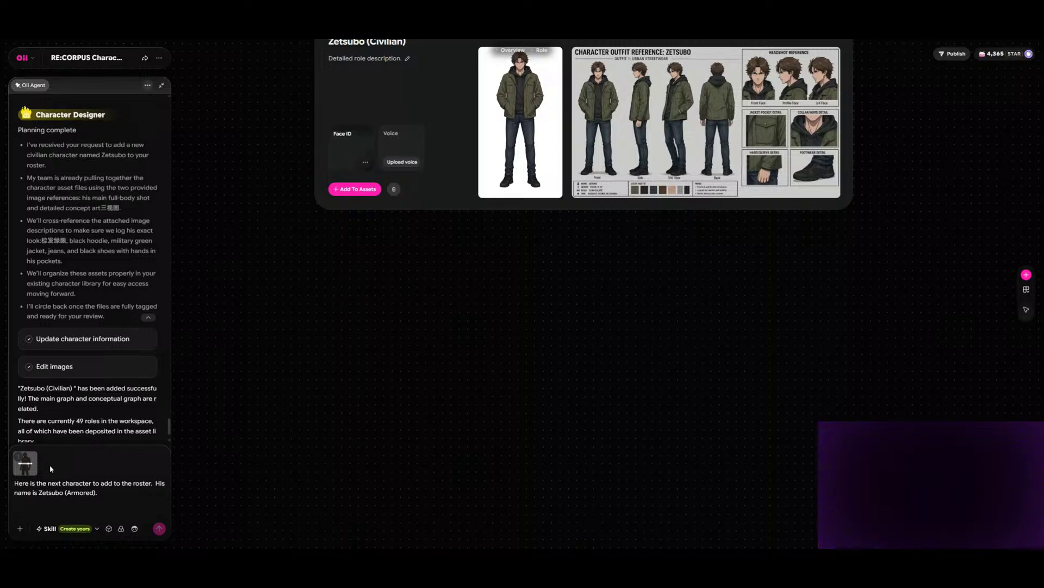
{"action": "mouse_move", "coordinate": [36, 472]}
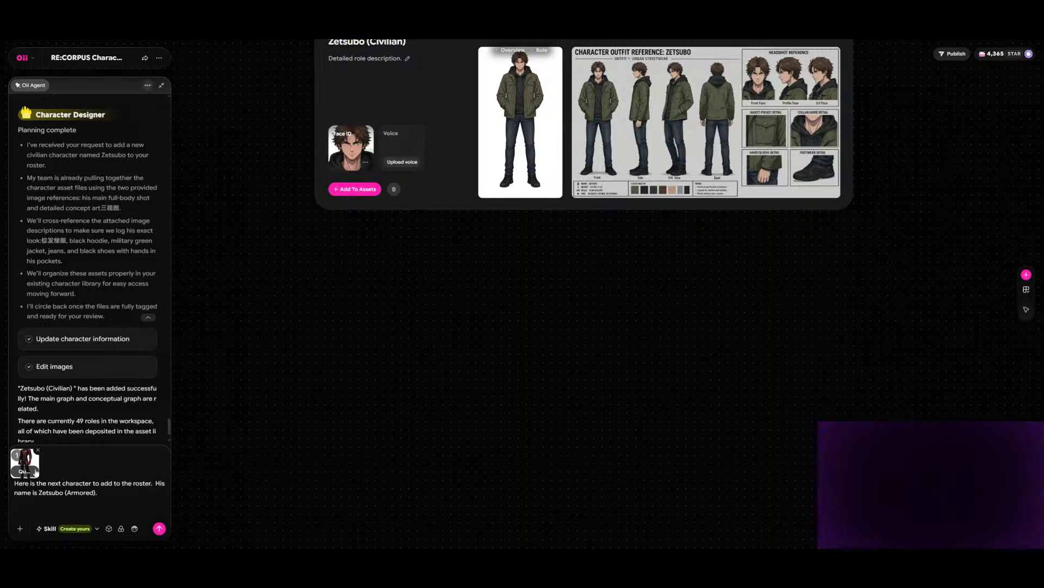
{"action": "left_click", "coordinate": [25, 471]}
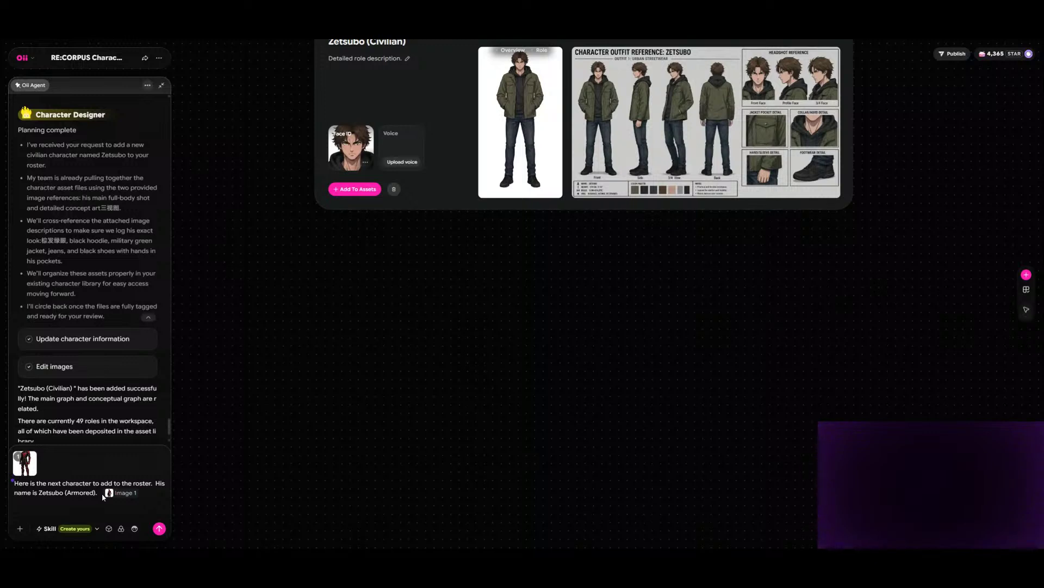
{"action": "key", "text": "BackSpace"}
{"action": "type", "text": "Here is his main image"}
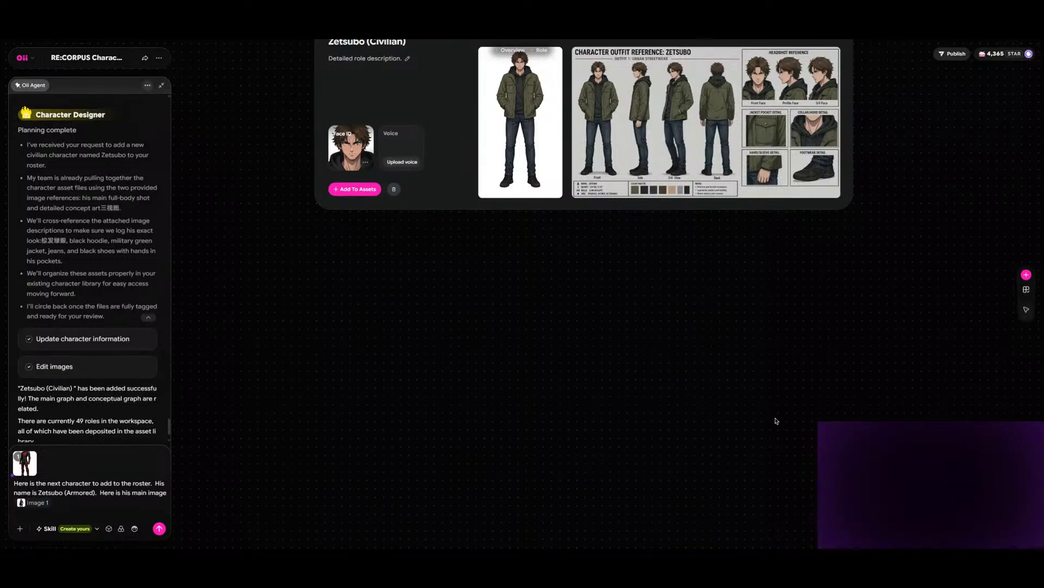
- Add "and here is his concept art" with the armored Zetsubo design sheet attached and referenced as Image 2, and send the message
{"action": "left_click_drag", "start_coordinate": [245, 49], "coordinate": [798, 235]}
{"action": "left_click_drag", "start_coordinate": [599, 462], "coordinate": [761, 154]}
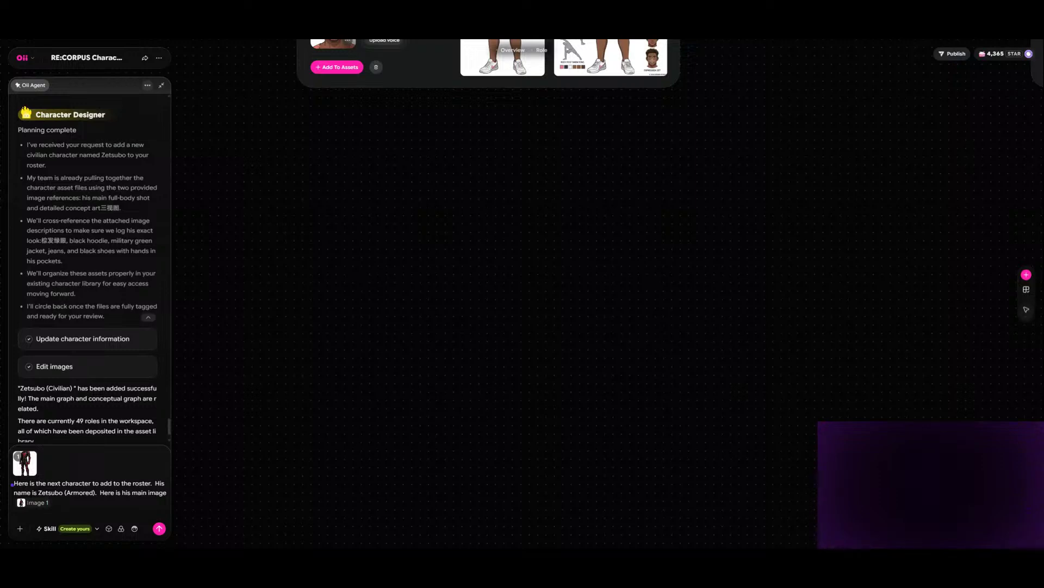
{"action": "type", "text": "and here is his concept art"}
{"action": "left_click", "coordinate": [20, 533]}
{"action": "left_click", "coordinate": [21, 533]}
{"action": "left_click", "coordinate": [52, 471]}
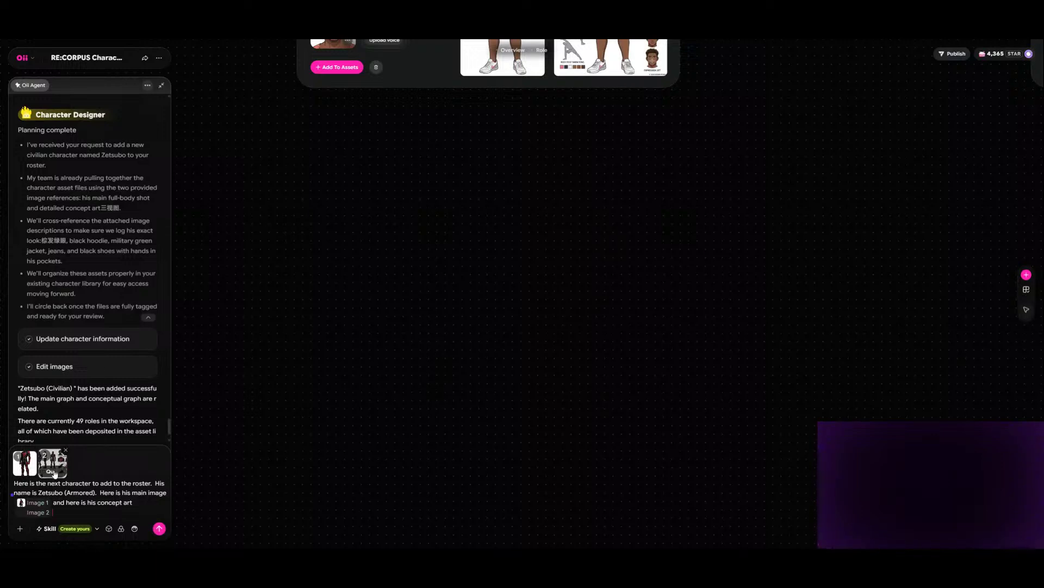
{"action": "left_click", "coordinate": [159, 528]}
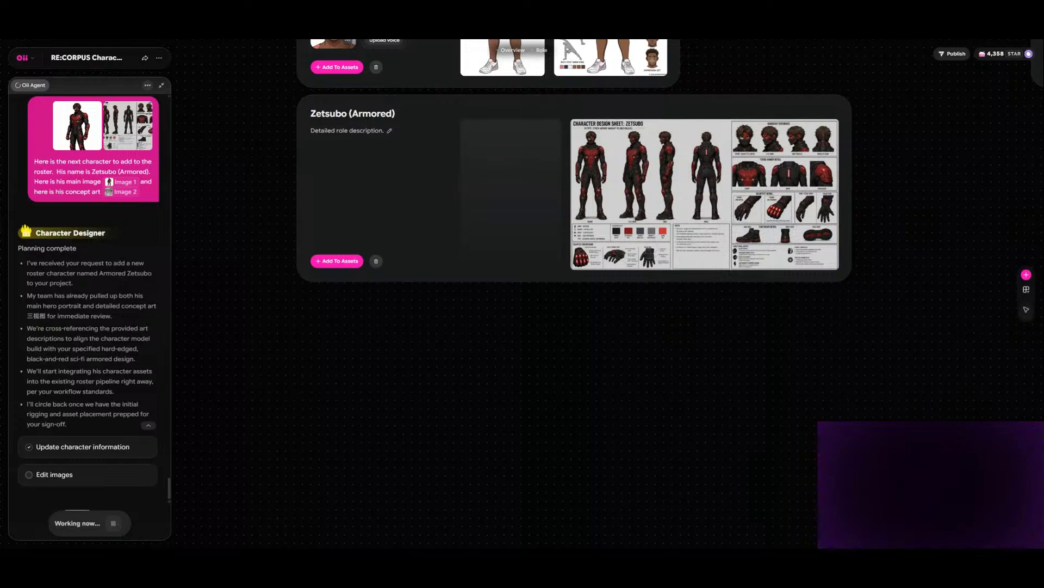
- Examine the main image and design sheet on the Zetsubo (Armored) card and compare them with the other characters' role cards
{"action": "scroll", "coordinate": [575, 218], "scroll_direction": "up", "scroll_amount": 4}
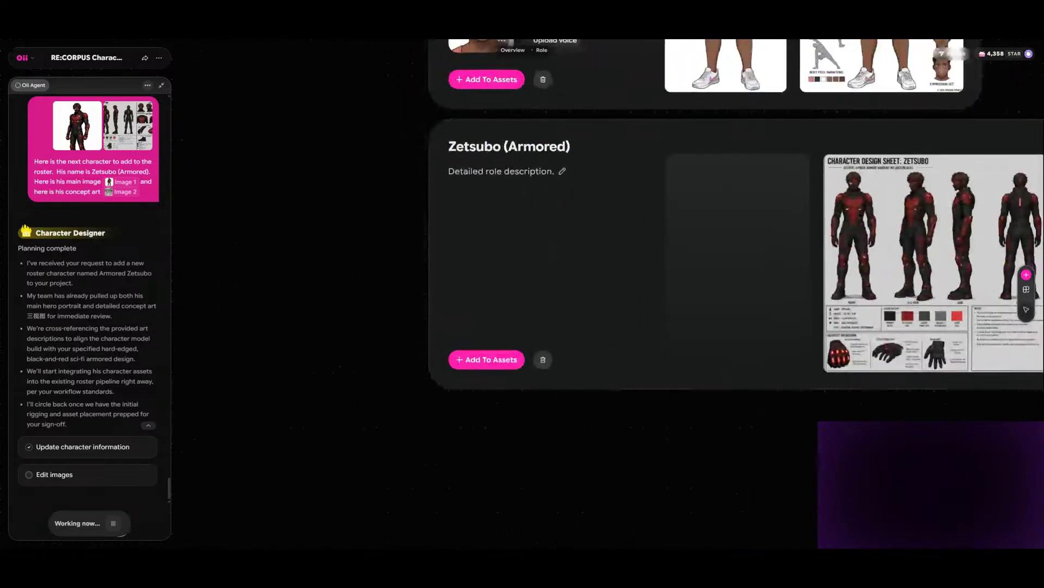
{"action": "scroll", "coordinate": [575, 218], "scroll_direction": "up", "scroll_amount": 2}
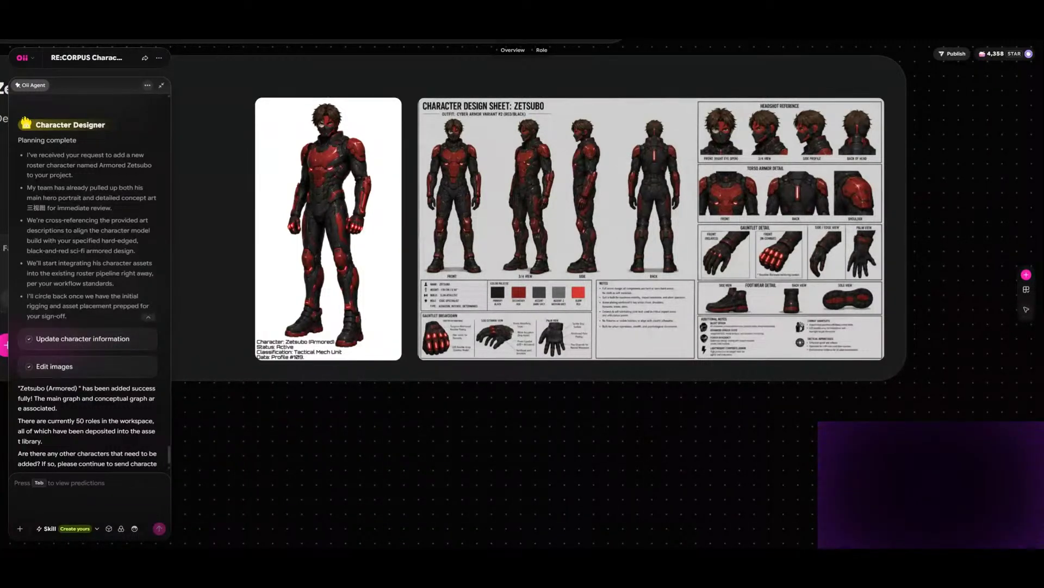
{"action": "mouse_move", "coordinate": [324, 200]}
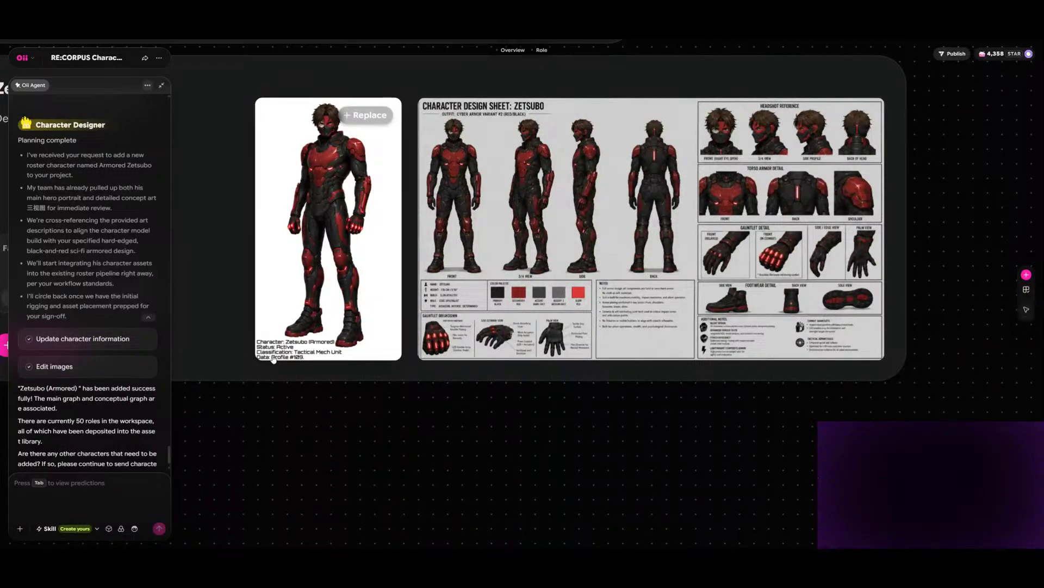
{"action": "scroll", "coordinate": [278, 347], "scroll_direction": "up", "scroll_amount": 5}
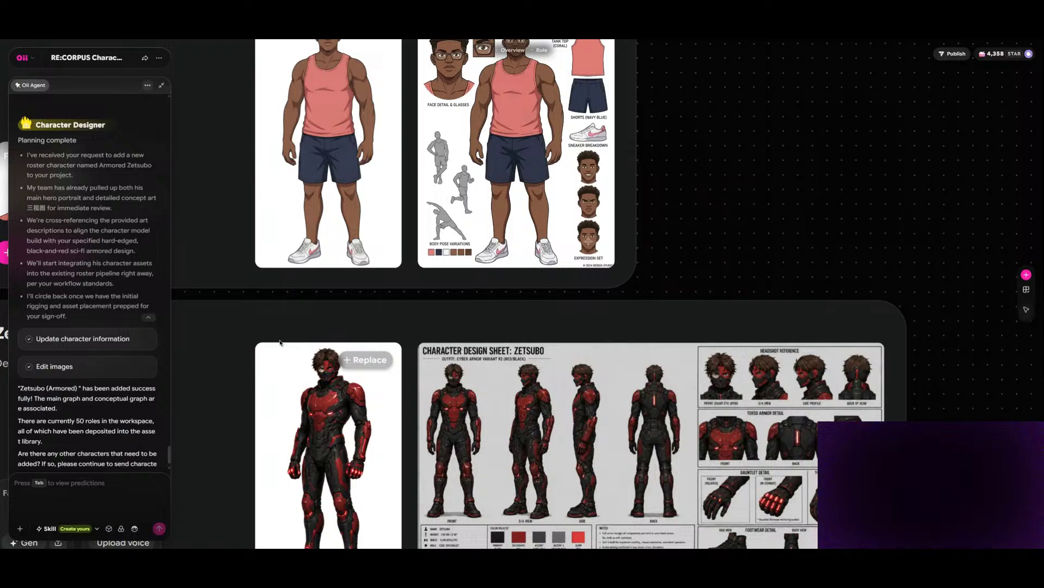
{"action": "scroll", "coordinate": [287, 233], "scroll_direction": "up", "scroll_amount": 10}
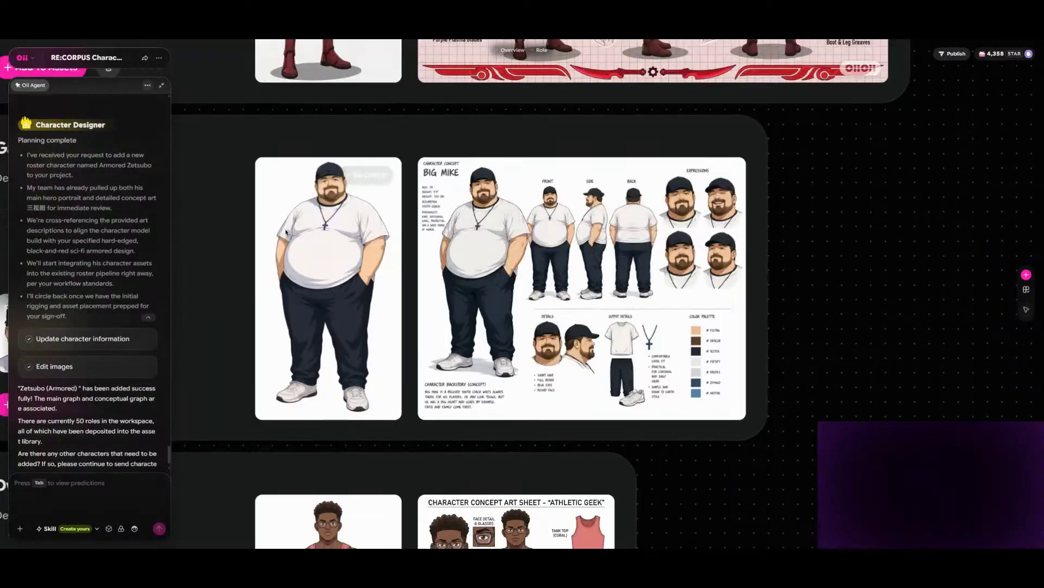
{"action": "scroll", "coordinate": [287, 232], "scroll_direction": "down", "scroll_amount": 9}
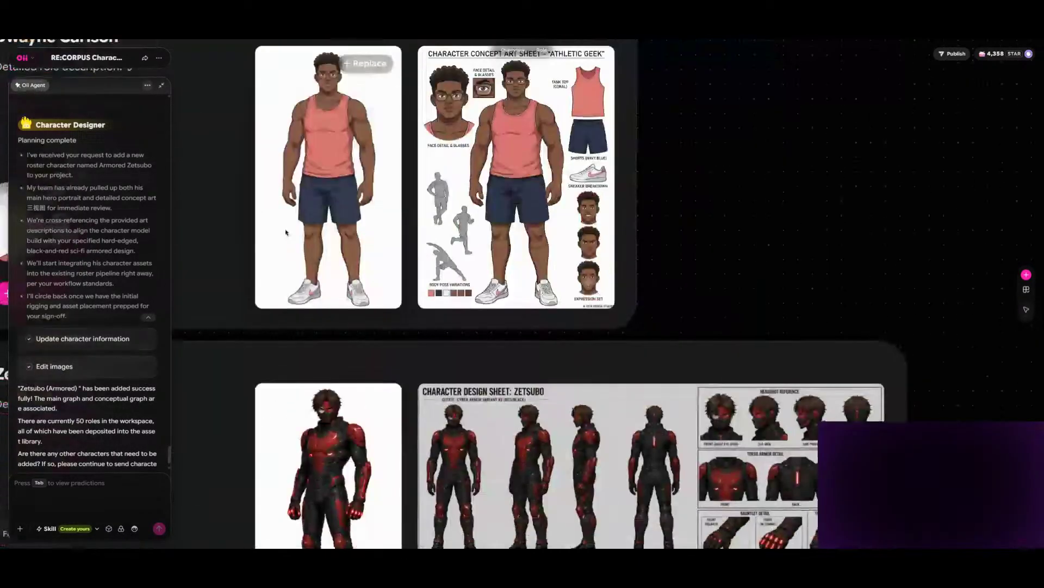
{"action": "scroll", "coordinate": [270, 233], "scroll_direction": "up", "scroll_amount": 12}
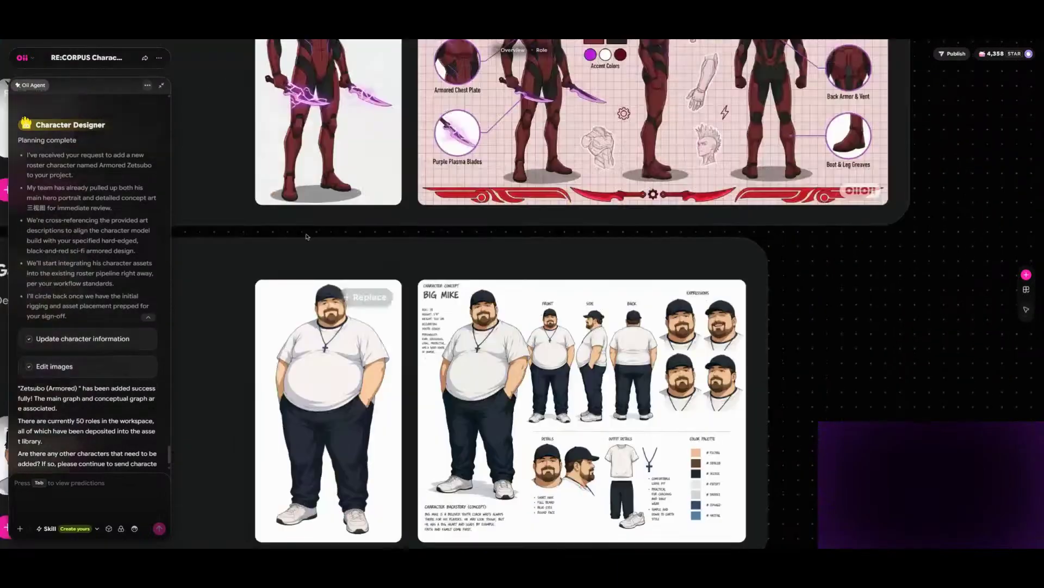
{"action": "scroll", "coordinate": [308, 237], "scroll_direction": "up", "scroll_amount": 20}
{"action": "scroll", "coordinate": [377, 233], "scroll_direction": "up", "scroll_amount": 20}
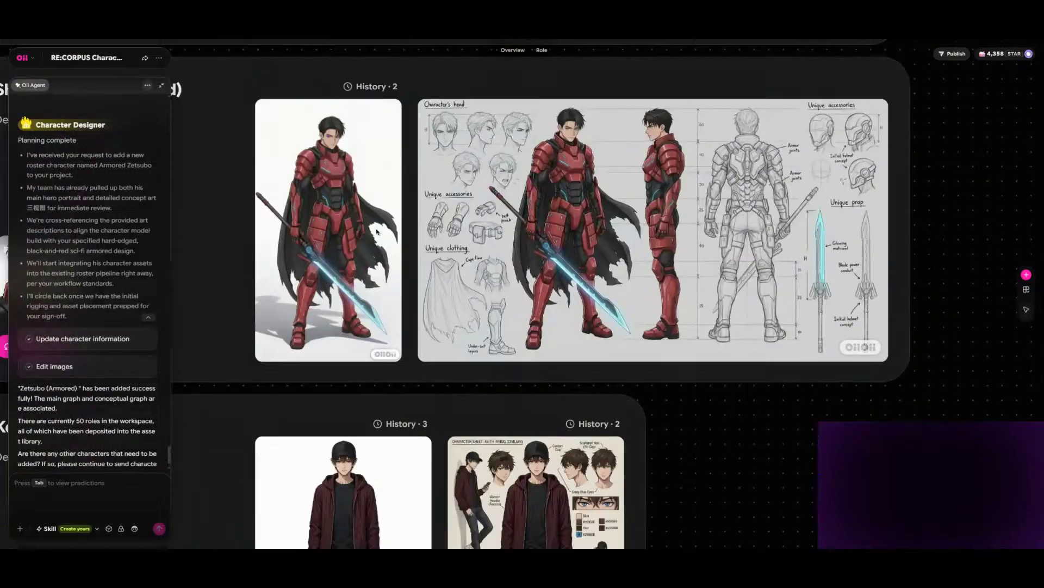
{"action": "scroll", "coordinate": [377, 231], "scroll_direction": "down", "scroll_amount": 20}
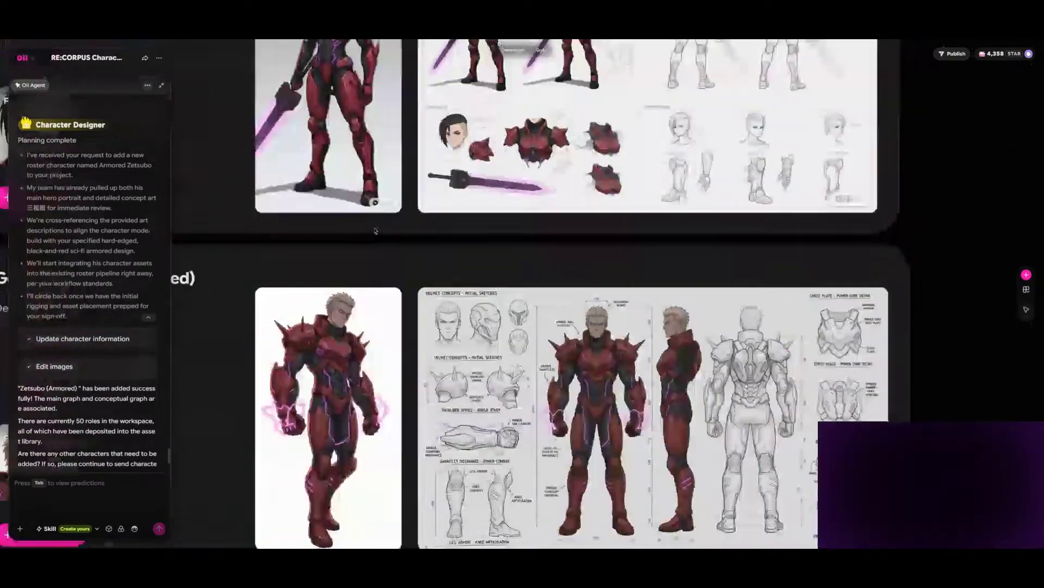
{"action": "scroll", "coordinate": [375, 231], "scroll_direction": "down", "scroll_amount": 20}
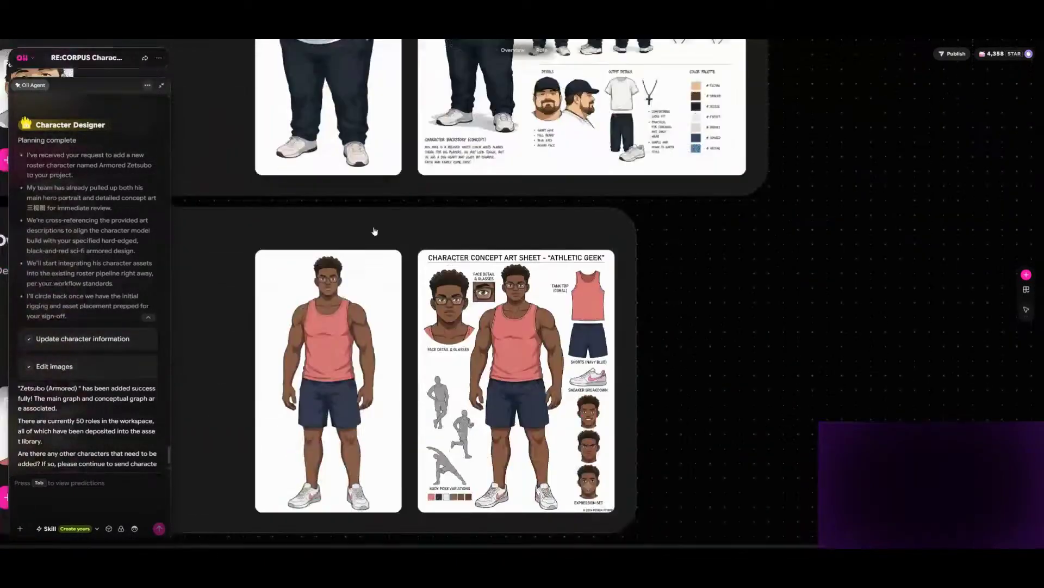
{"action": "scroll", "coordinate": [375, 231], "scroll_direction": "up", "scroll_amount": 5}
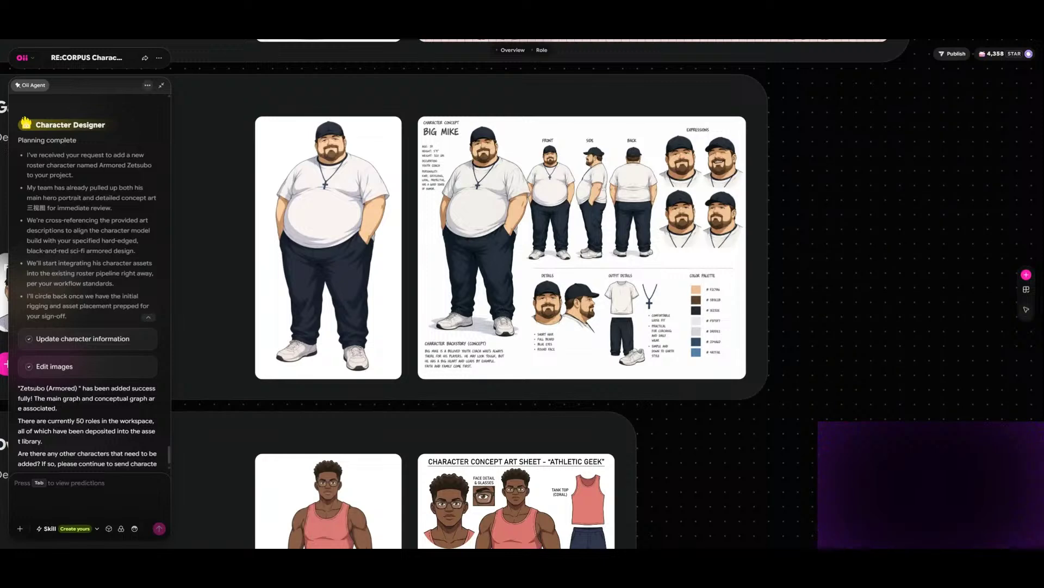
- Replace the main image on the Zetsubo (Armored) card with the armored picture that has no caption text
{"action": "scroll", "coordinate": [356, 210], "scroll_direction": "down", "scroll_amount": 10}
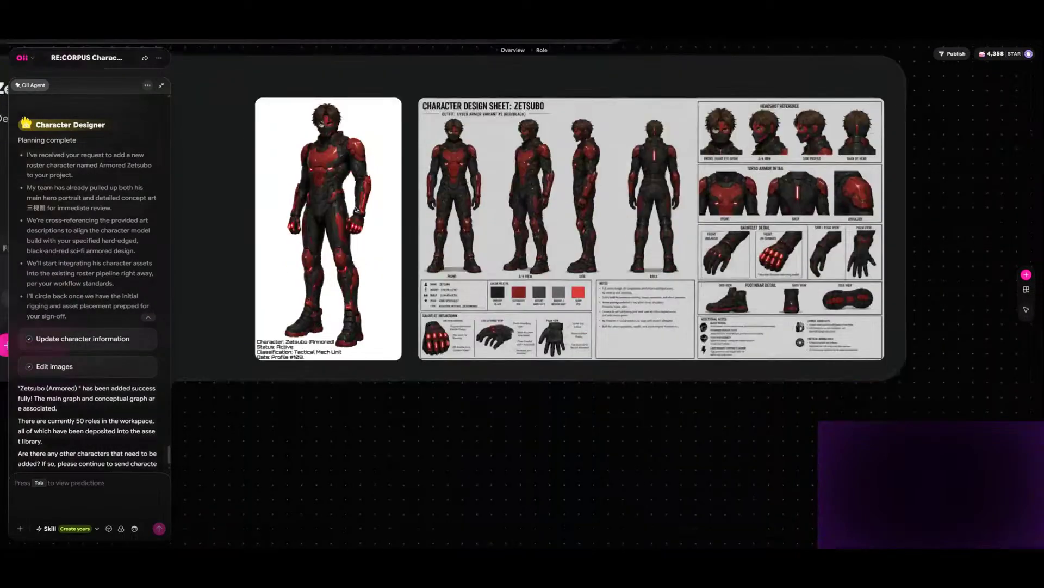
{"action": "scroll", "coordinate": [356, 210], "scroll_direction": "up", "scroll_amount": 1}
{"action": "mouse_move", "coordinate": [360, 160]}
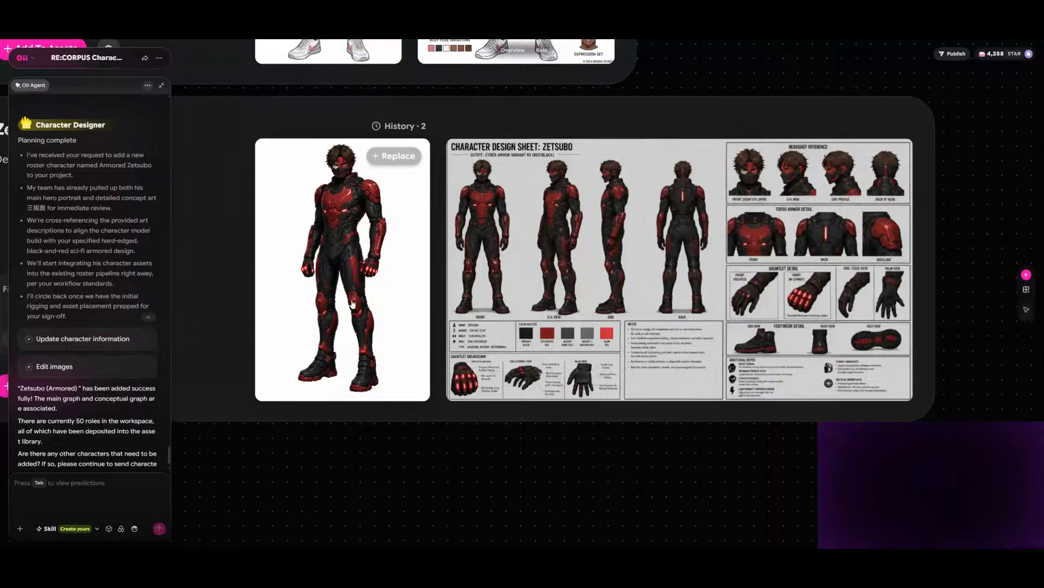
- Generate a Face ID on the Zetsubo (Armored) role card
{"action": "scroll", "coordinate": [408, 375], "scroll_direction": "down", "scroll_amount": 4}
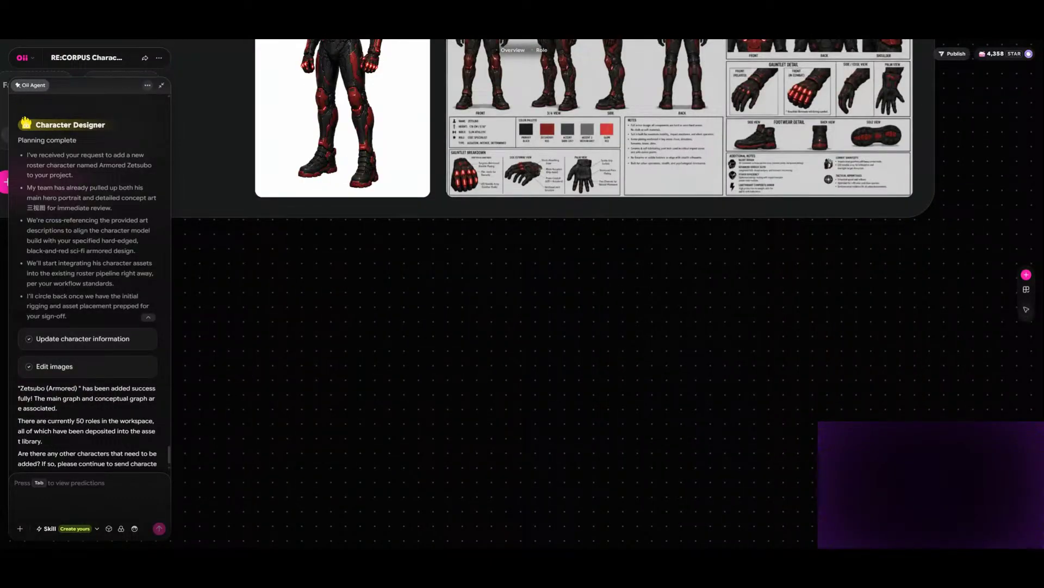
{"action": "scroll", "coordinate": [522, 348], "scroll_direction": "up", "scroll_amount": 7}
{"action": "scroll", "coordinate": [522, 348], "scroll_direction": "left", "scroll_amount": 5}
{"action": "scroll", "coordinate": [522, 348], "scroll_direction": "down", "scroll_amount": 6}
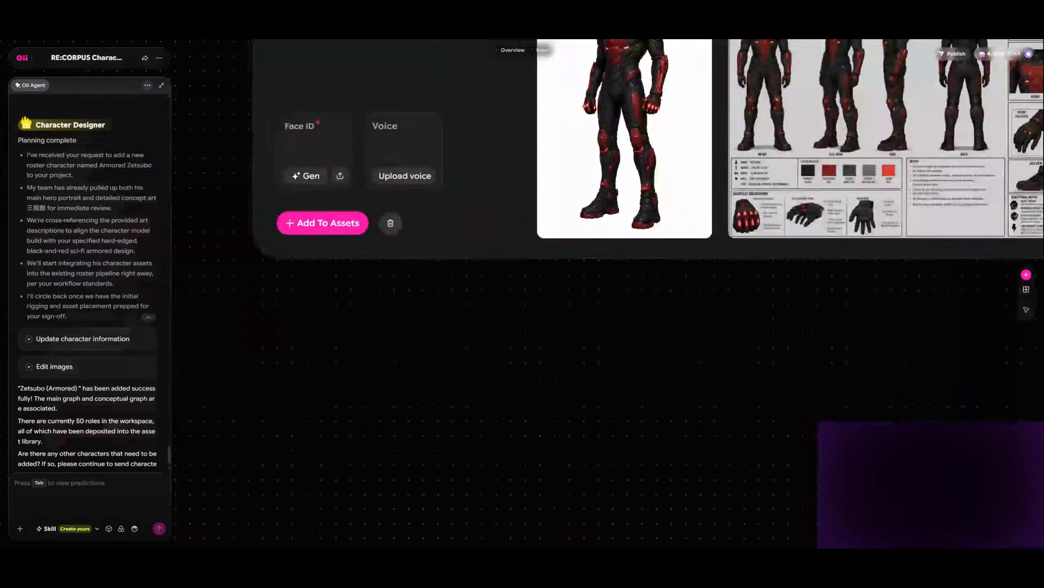
{"action": "left_click", "coordinate": [305, 175]}
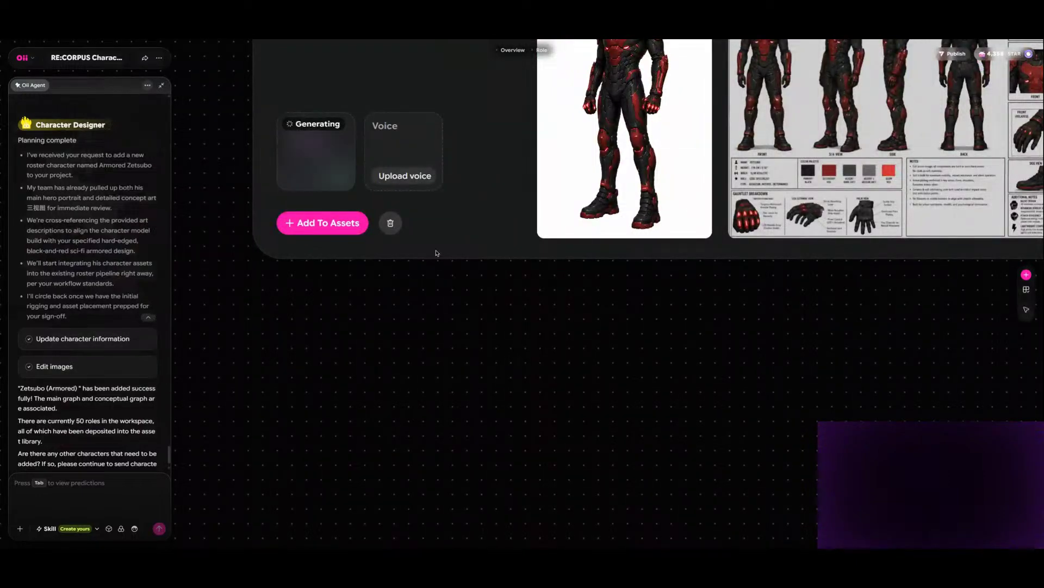
- Add the Gary Manson character from his role card to the assets
{"action": "scroll", "coordinate": [465, 253], "scroll_direction": "up", "scroll_amount": 9}
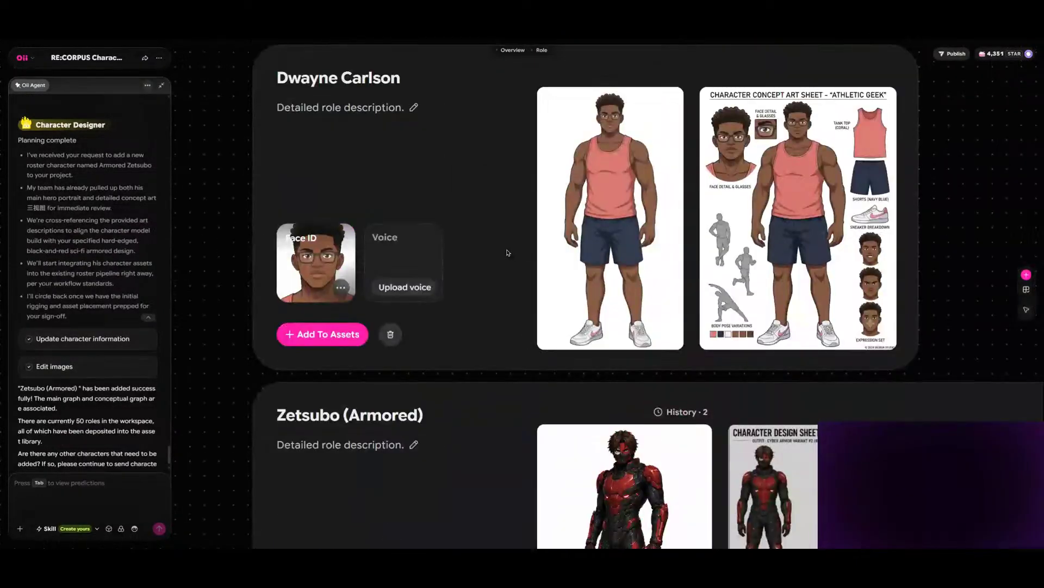
{"action": "scroll", "coordinate": [507, 252], "scroll_direction": "up", "scroll_amount": 4}
{"action": "scroll", "coordinate": [473, 236], "scroll_direction": "up", "scroll_amount": 2}
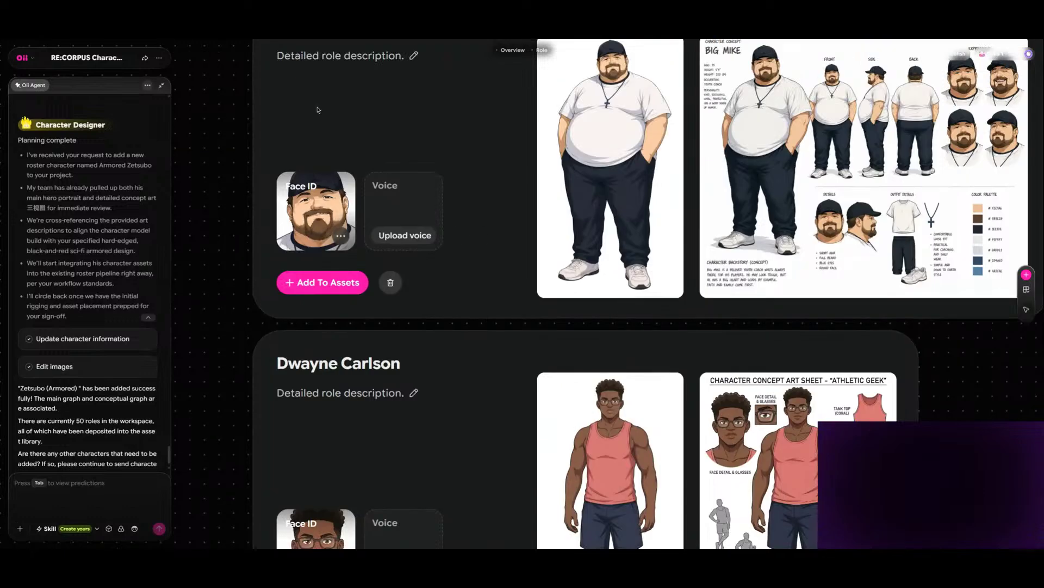
{"action": "scroll", "coordinate": [223, 133], "scroll_direction": "up", "scroll_amount": 1}
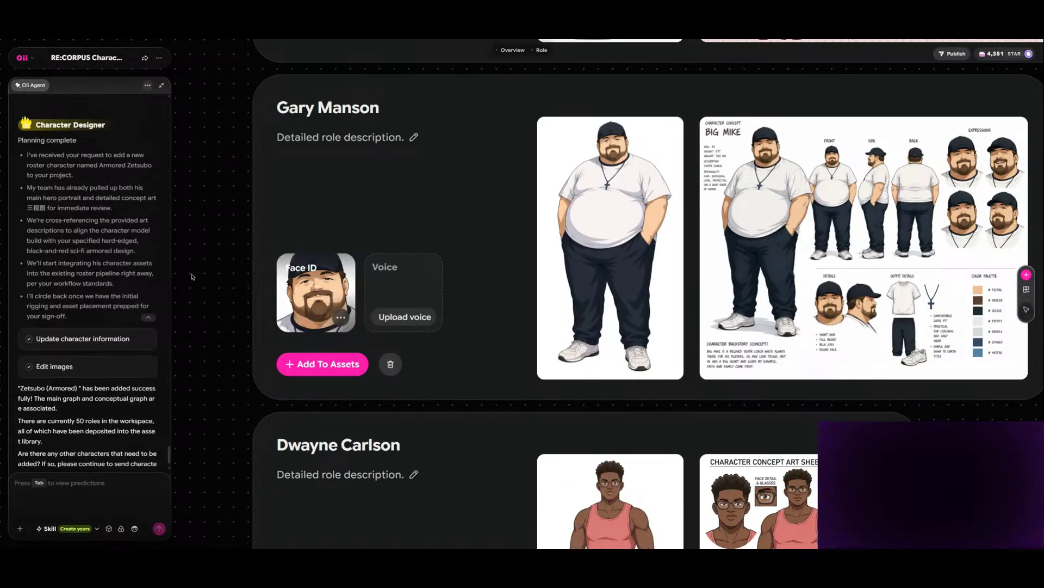
{"action": "left_click", "coordinate": [22, 58]}
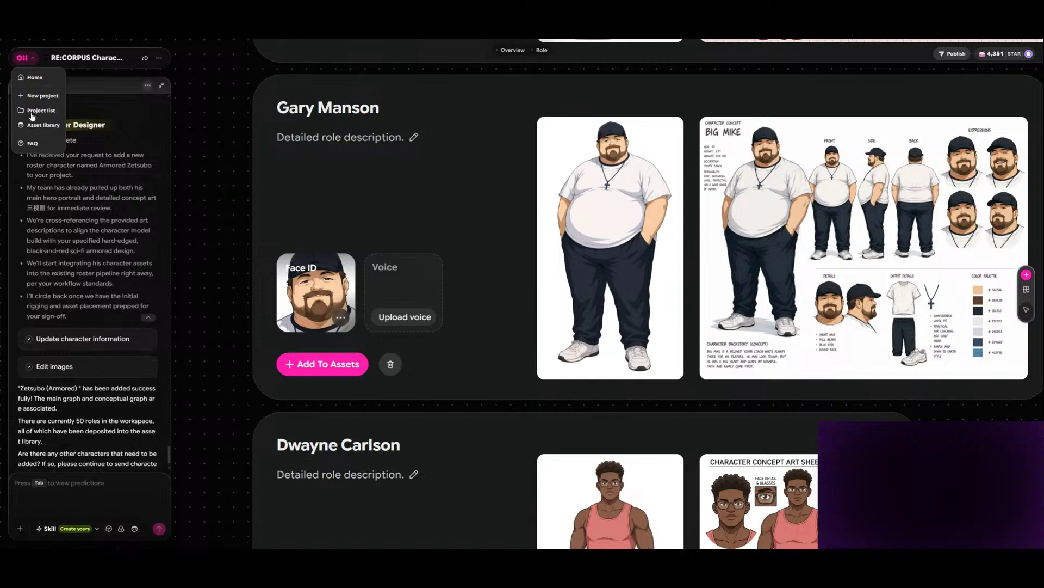
{"action": "left_click", "coordinate": [314, 365]}
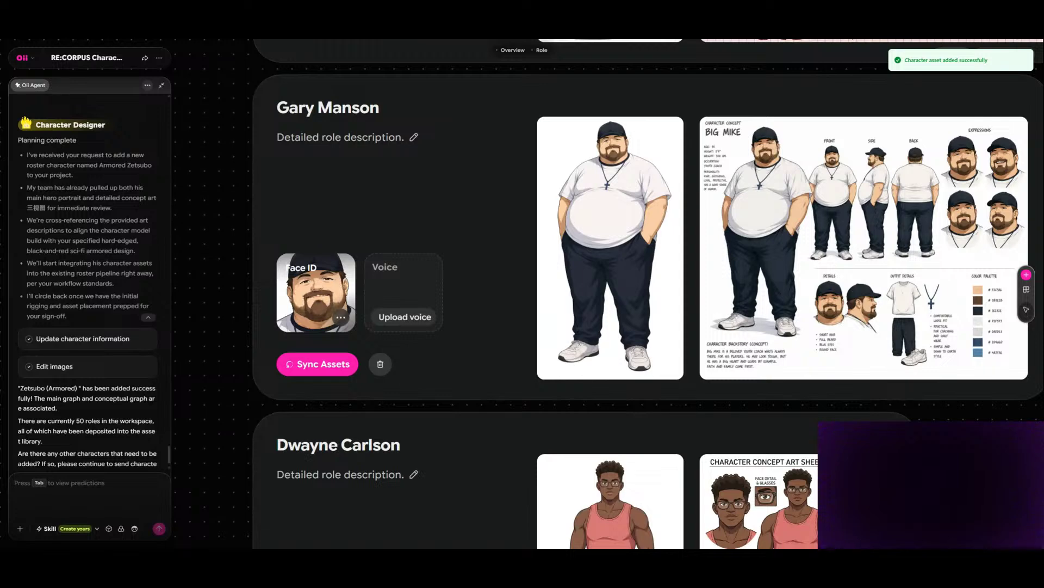
- Add the Kenneth Embers and Zetsubo (Civilian) characters to the assets
{"action": "scroll", "coordinate": [596, 376], "scroll_direction": "right", "scroll_amount": 6}
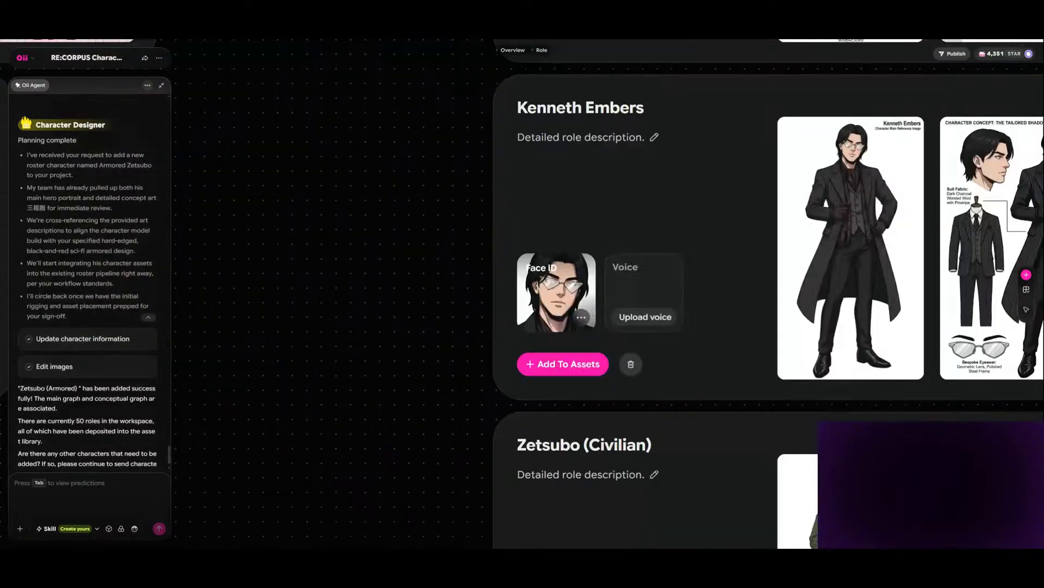
{"action": "left_click", "coordinate": [564, 364]}
{"action": "scroll", "coordinate": [565, 391], "scroll_direction": "down", "scroll_amount": 5}
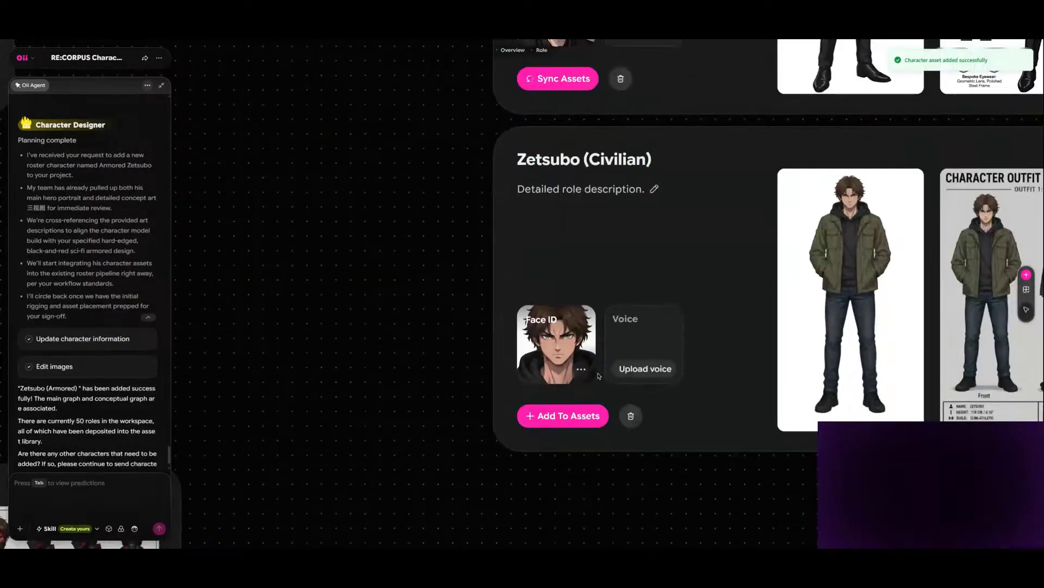
{"action": "left_click", "coordinate": [565, 417]}
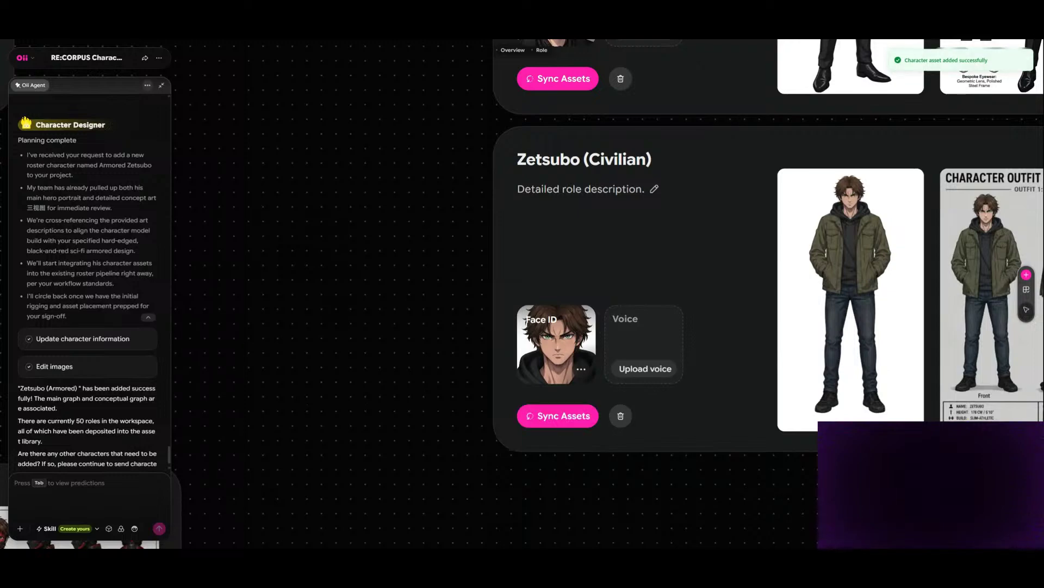
- Add the Zetsubo (Armored) and Dwayne Carlson characters to the assets
{"action": "scroll", "coordinate": [565, 403], "scroll_direction": "left", "scroll_amount": 12}
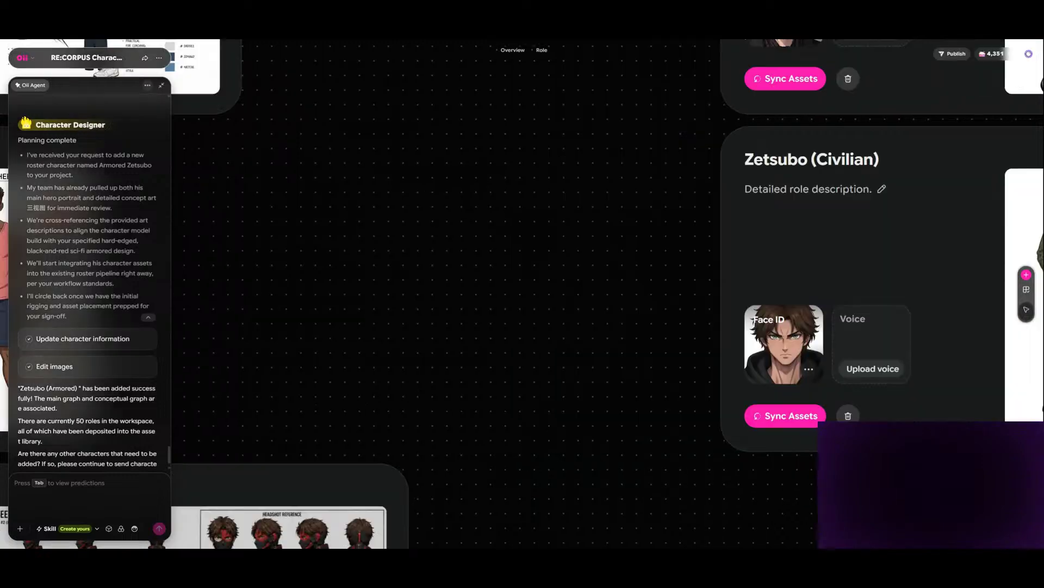
{"action": "scroll", "coordinate": [566, 402], "scroll_direction": "down", "scroll_amount": 6}
{"action": "scroll", "coordinate": [566, 402], "scroll_direction": "down", "scroll_amount": 1}
{"action": "scroll", "coordinate": [566, 403], "scroll_direction": "left", "scroll_amount": 8}
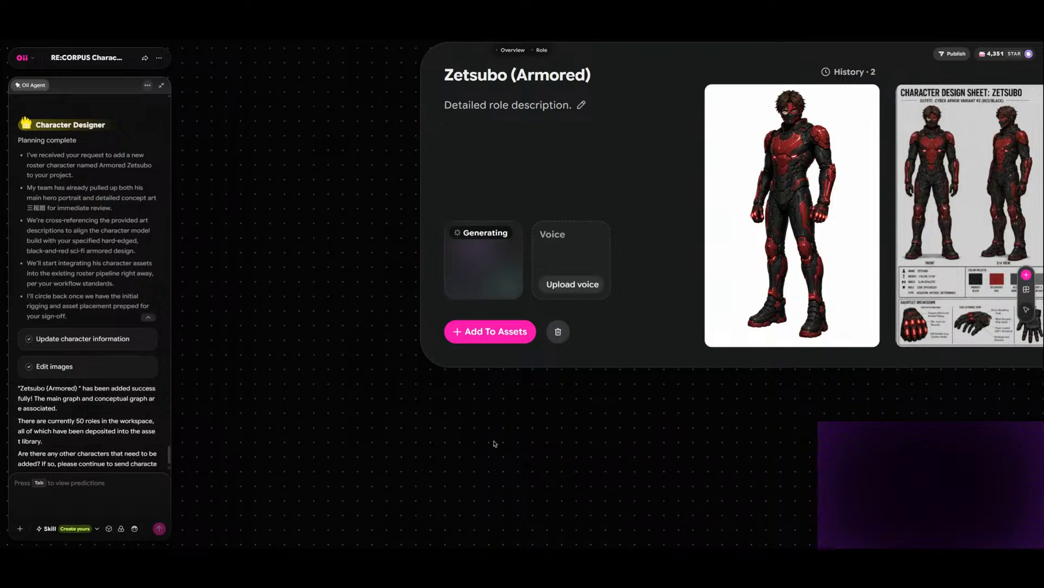
{"action": "left_click", "coordinate": [484, 332]}
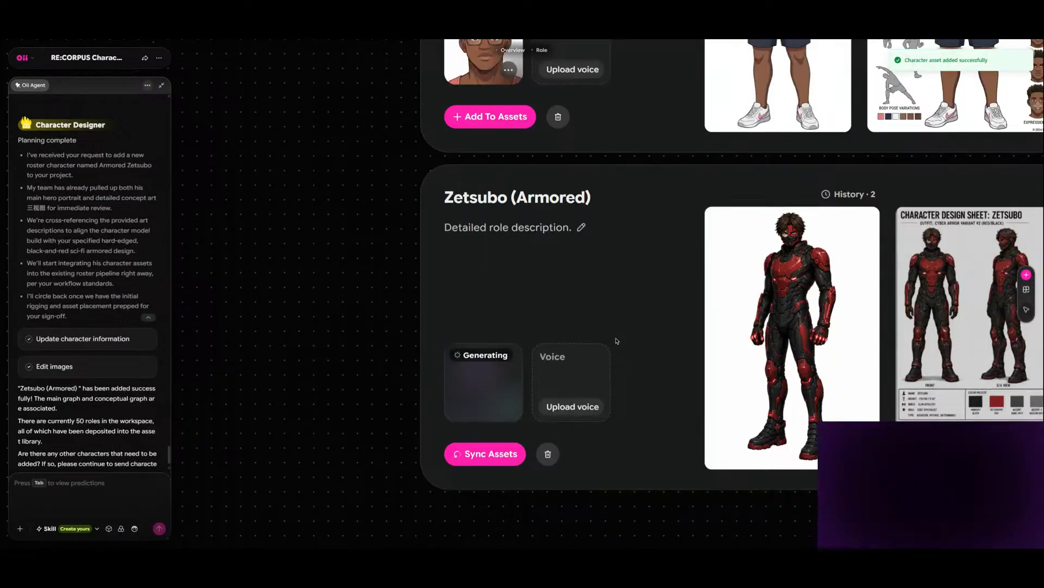
{"action": "scroll", "coordinate": [617, 341], "scroll_direction": "up", "scroll_amount": 3}
{"action": "left_click", "coordinate": [467, 405]}
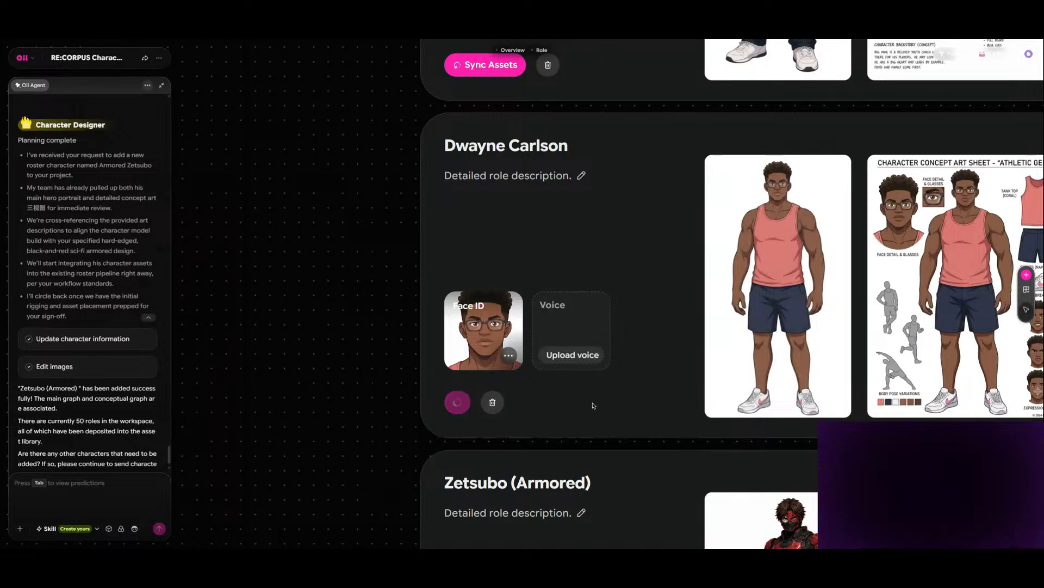
- Add the Nolan Miller (Armored) and Urban Edwards (Civilian) characters to the assets
{"action": "scroll", "coordinate": [593, 407], "scroll_direction": "up", "scroll_amount": 4}
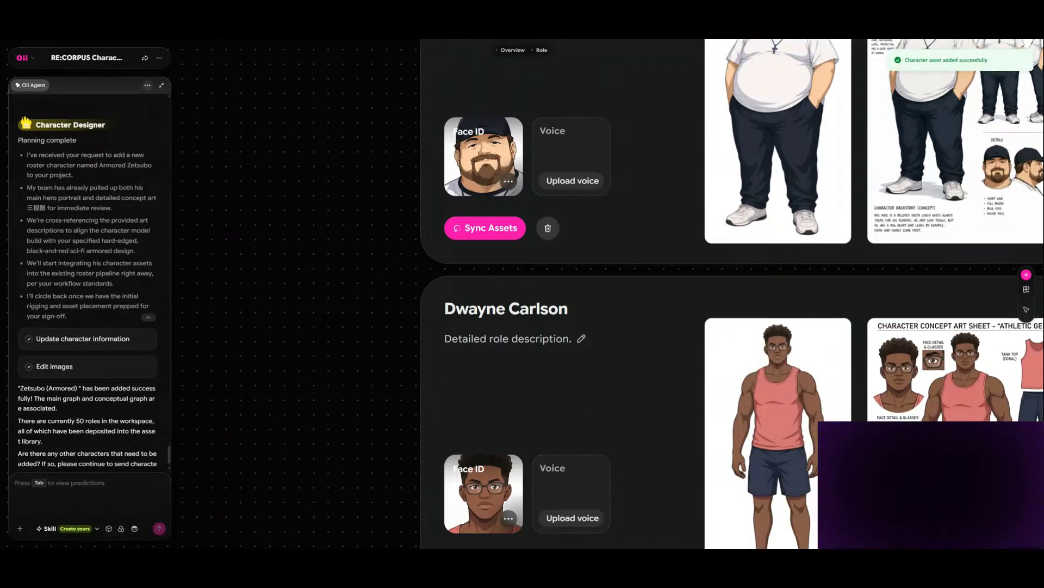
{"action": "scroll", "coordinate": [593, 348], "scroll_direction": "right", "scroll_amount": 15}
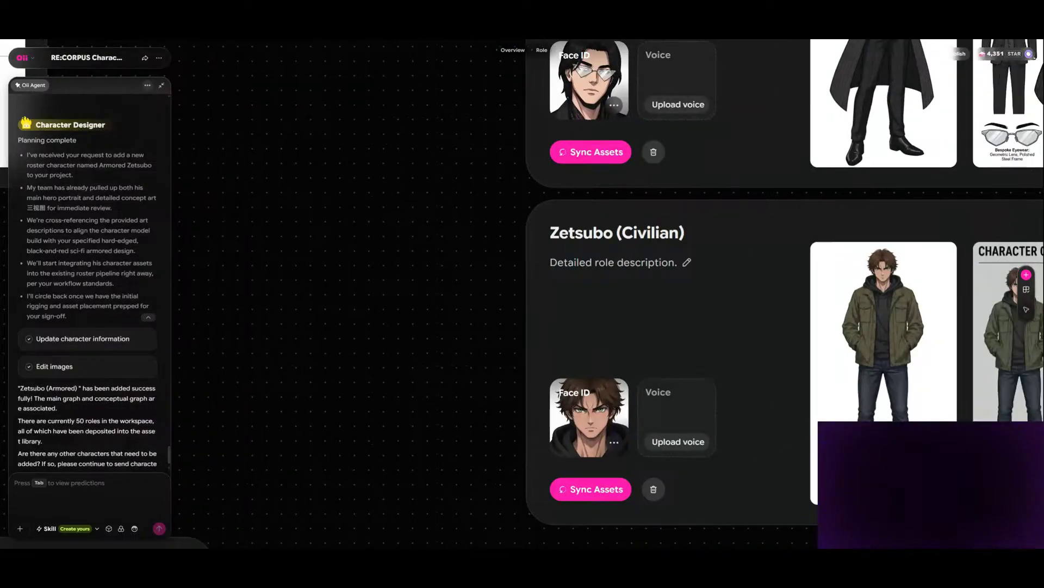
{"action": "scroll", "coordinate": [785, 294], "scroll_direction": "up", "scroll_amount": 4}
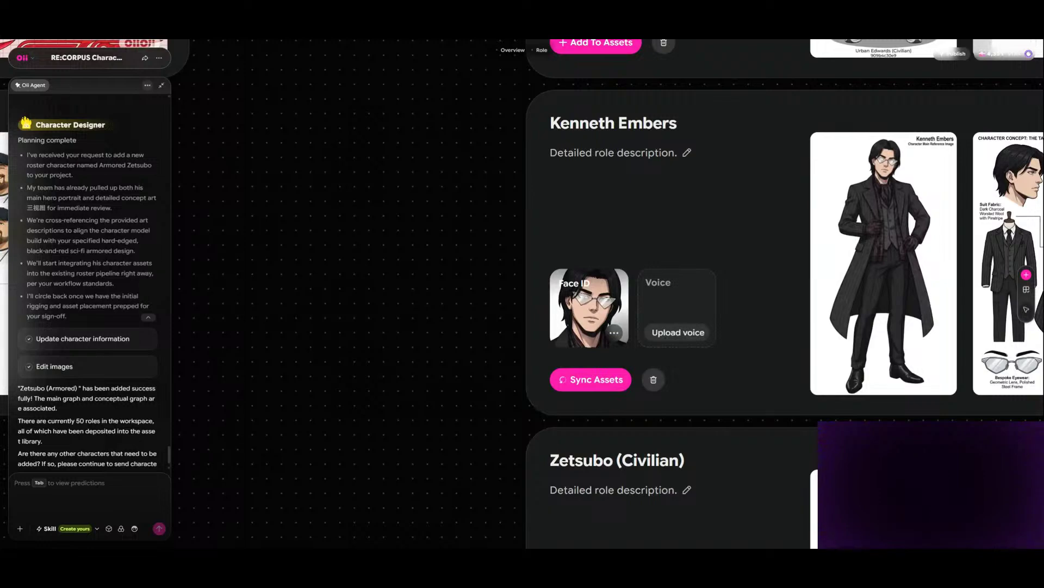
{"action": "scroll", "coordinate": [607, 294], "scroll_direction": "down", "scroll_amount": 5}
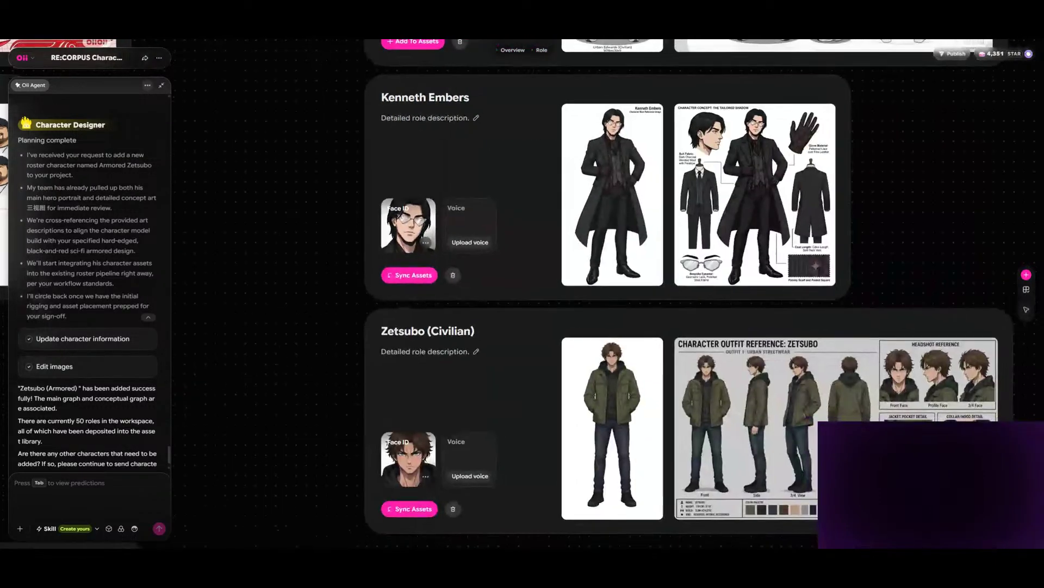
{"action": "scroll", "coordinate": [315, 375], "scroll_direction": "down", "scroll_amount": 4}
{"action": "left_click_drag", "start_coordinate": [228, 245], "coordinate": [799, 433]}
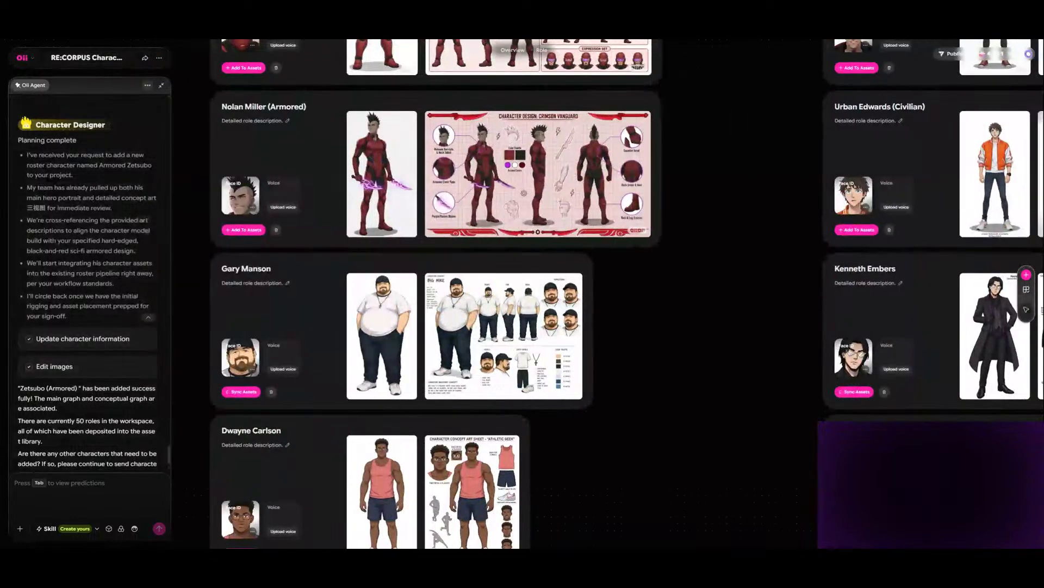
{"action": "left_click", "coordinate": [246, 230]}
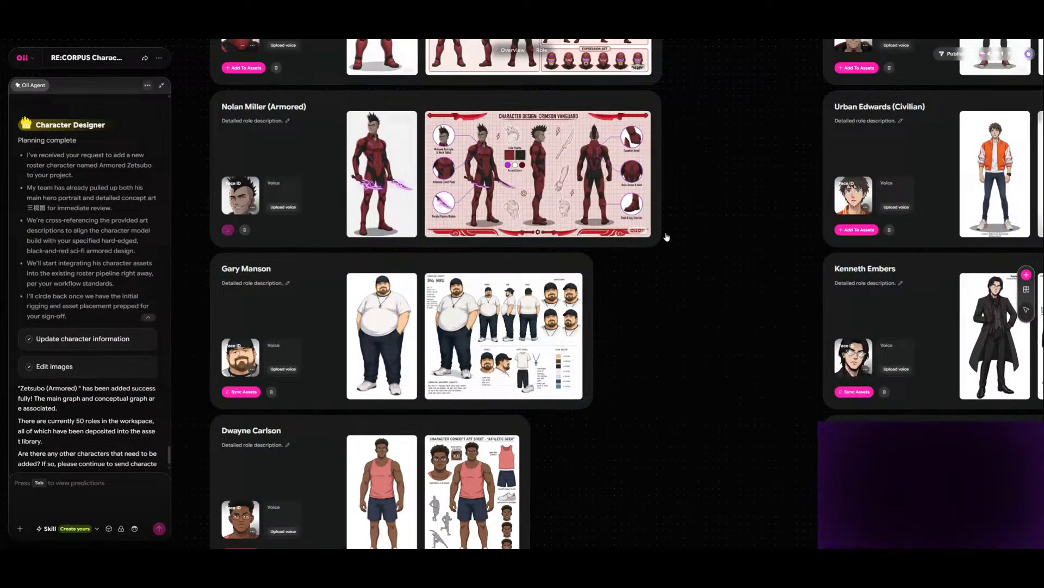
{"action": "left_click", "coordinate": [857, 230]}
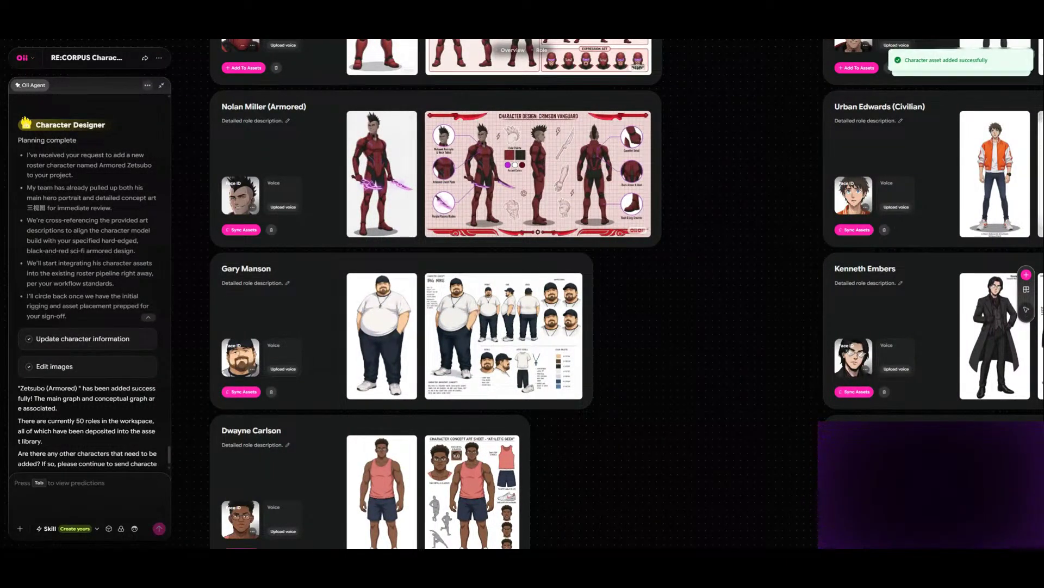
- Add the Kaleb Irons (Armored) and Nolan Miller (Civilian) characters to the assets
{"action": "left_click_drag", "start_coordinate": [761, 234], "coordinate": [638, 398]}
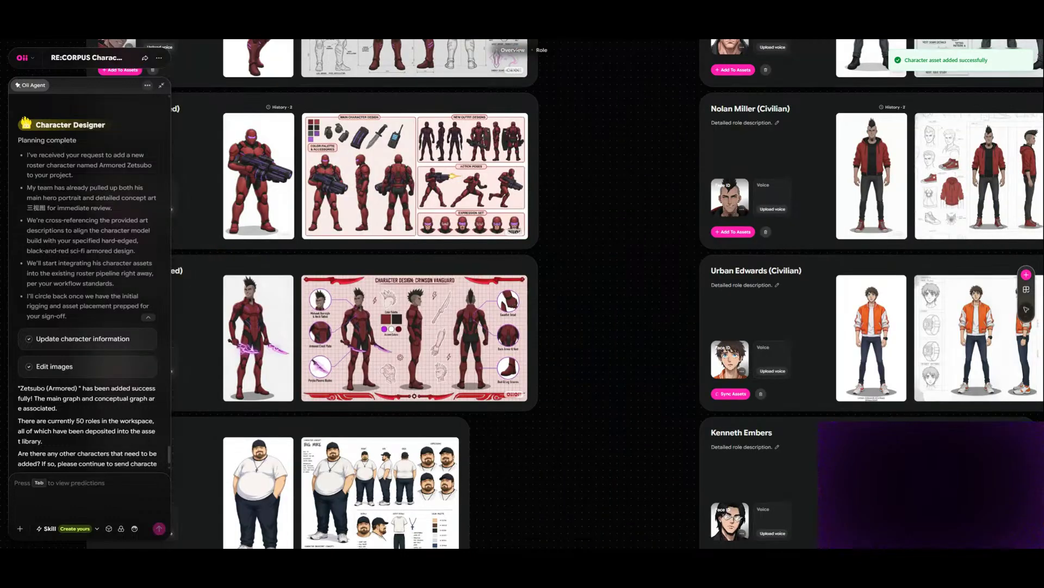
{"action": "scroll", "coordinate": [608, 294], "scroll_direction": "left", "scroll_amount": 2}
{"action": "scroll", "coordinate": [244, 234], "scroll_direction": "left", "scroll_amount": 1}
{"action": "left_click", "coordinate": [244, 234]}
{"action": "left_click", "coordinate": [866, 232]}
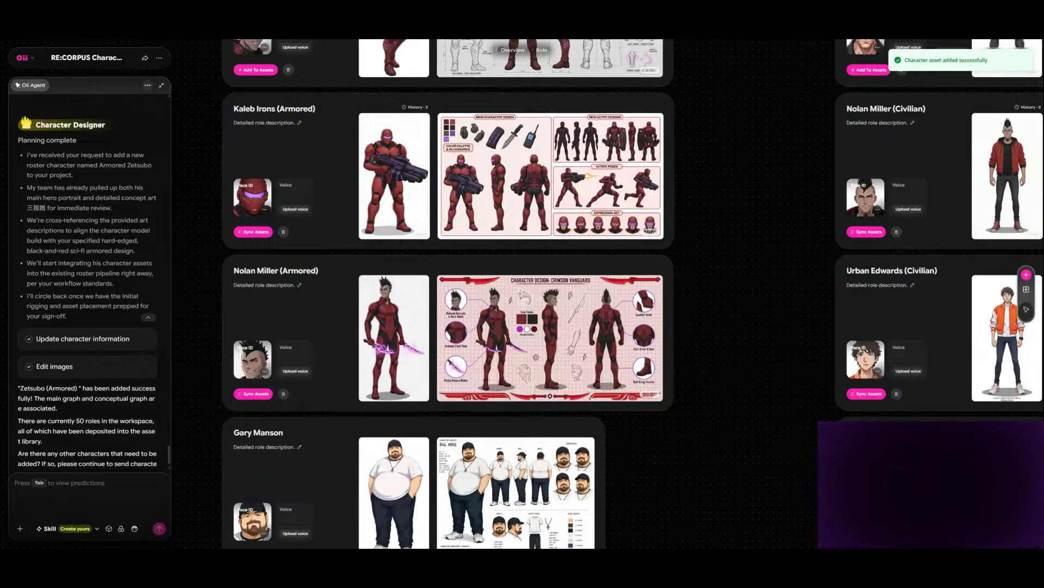
- Add the Geo Thompson (Armored) and Kaleb Irons (Civilian) characters to the assets
{"action": "scroll", "coordinate": [633, 294], "scroll_direction": "up", "scroll_amount": 2}
{"action": "scroll", "coordinate": [280, 225], "scroll_direction": "up", "scroll_amount": 1}
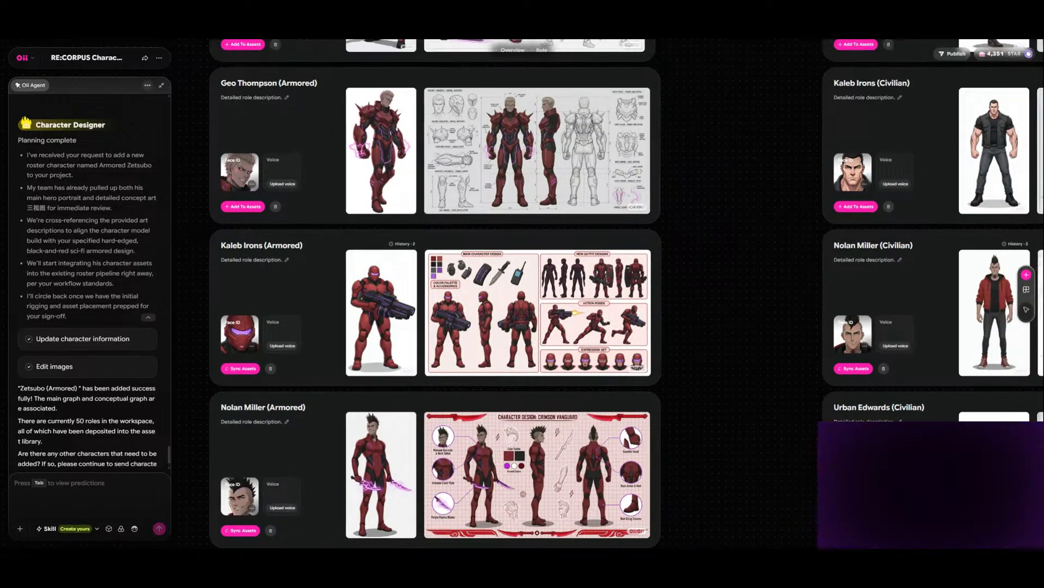
{"action": "left_click", "coordinate": [244, 207]}
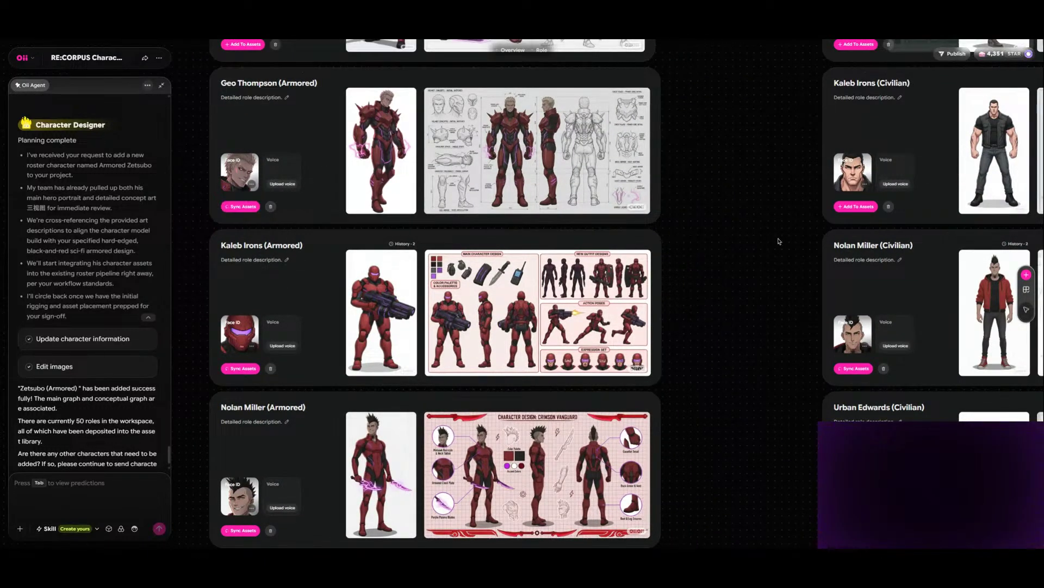
{"action": "left_click", "coordinate": [856, 206]}
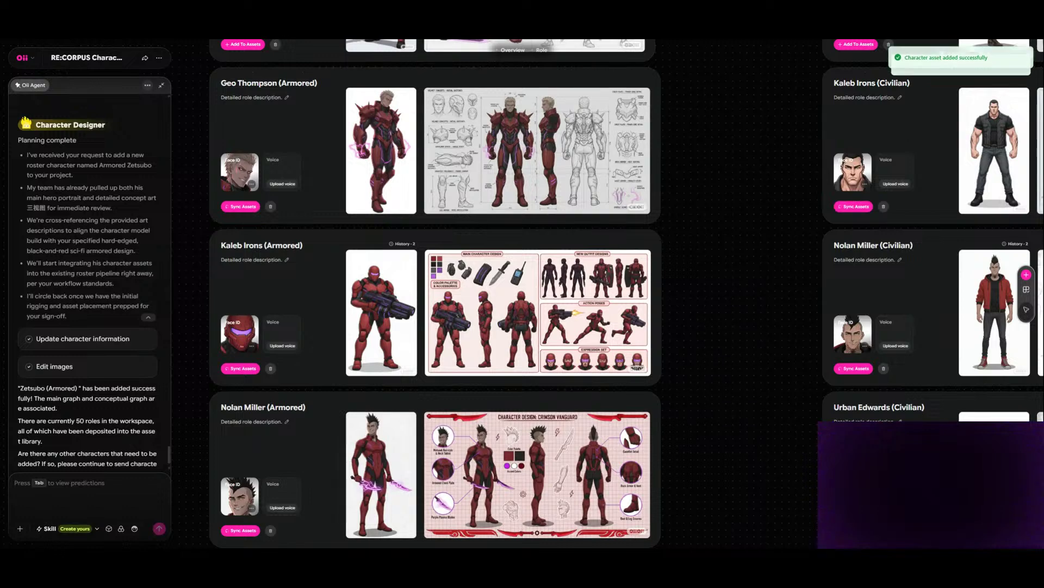
- Add the Jade Vesper (Armored), Geo Thompson (Civilian) and Jade Vesper (Civilian) characters to the assets
{"action": "scroll", "coordinate": [435, 294], "scroll_direction": "up", "scroll_amount": 3}
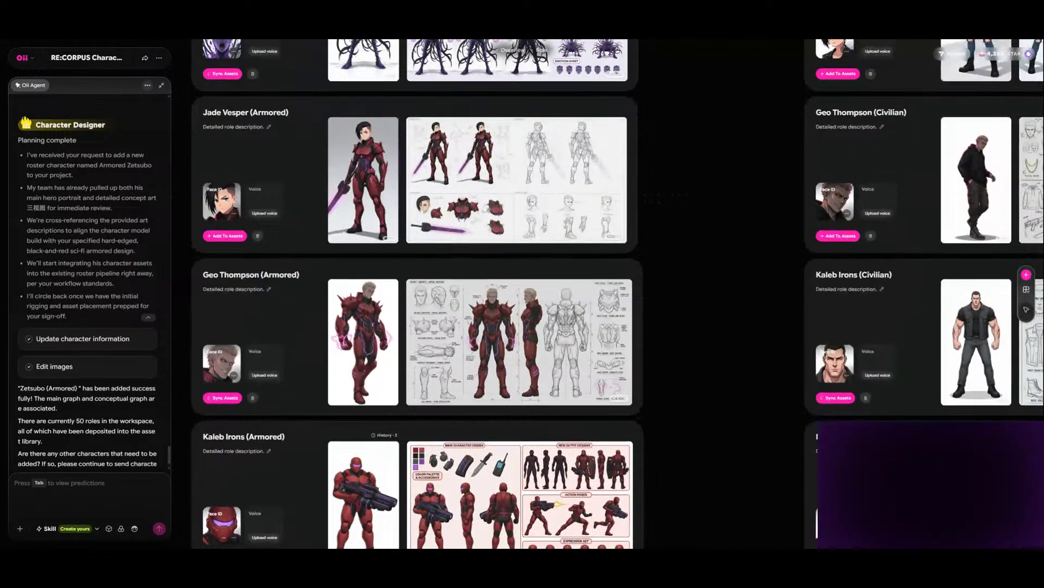
{"action": "left_click", "coordinate": [231, 238]}
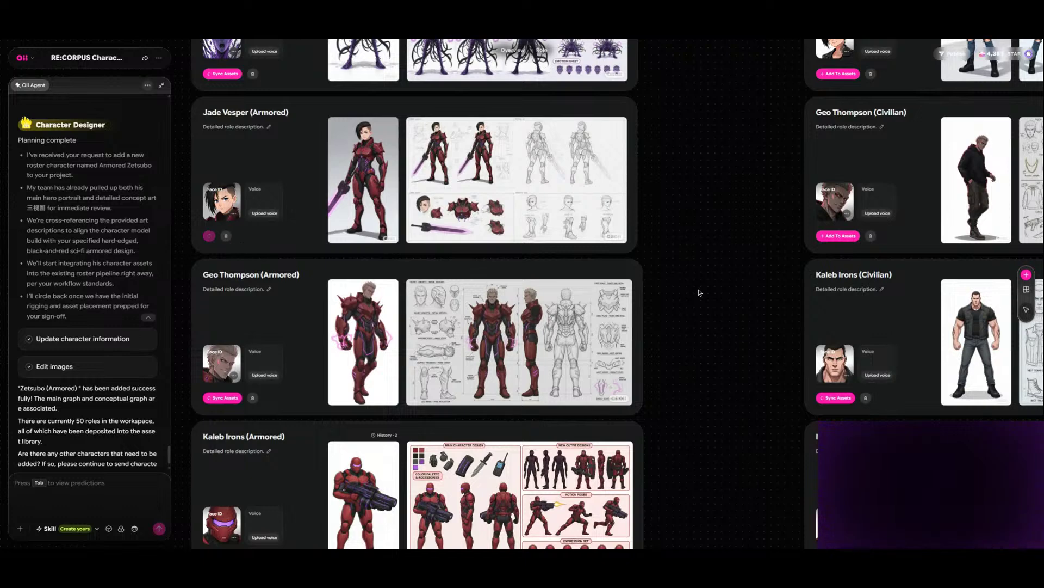
{"action": "left_click", "coordinate": [839, 235]}
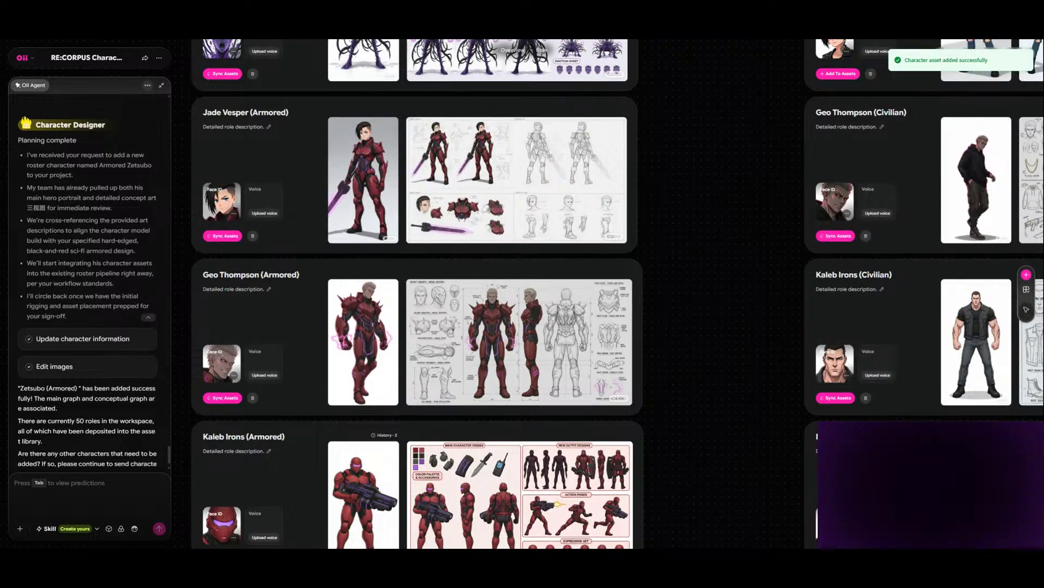
{"action": "scroll", "coordinate": [618, 294], "scroll_direction": "up", "scroll_amount": 2}
{"action": "left_click", "coordinate": [839, 184]}
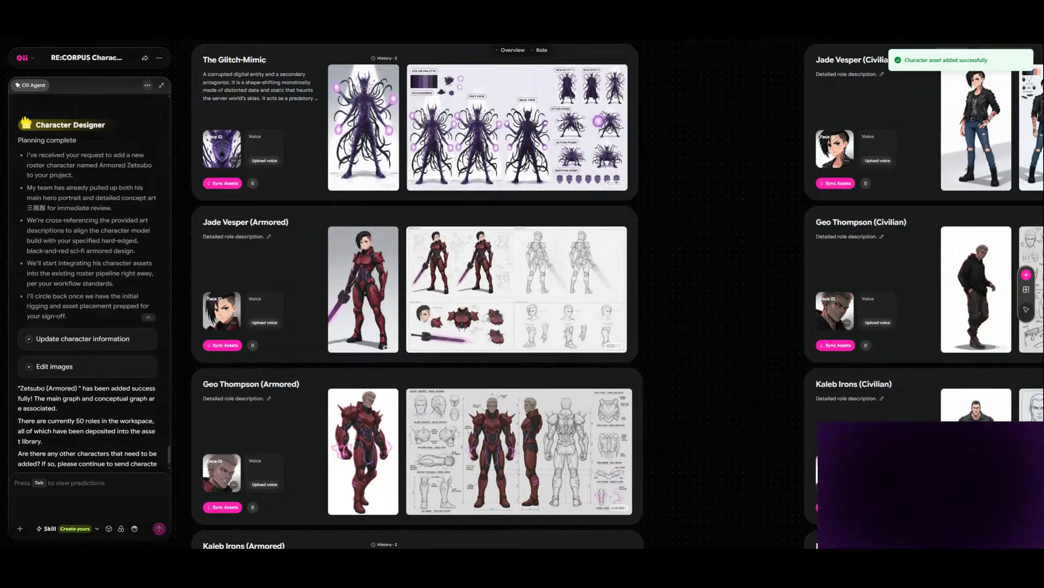
- Look through the earlier role cards, up to Destiny Mason (Armored), for characters still missing from the assets
{"action": "scroll", "coordinate": [618, 294], "scroll_direction": "up", "scroll_amount": 2}
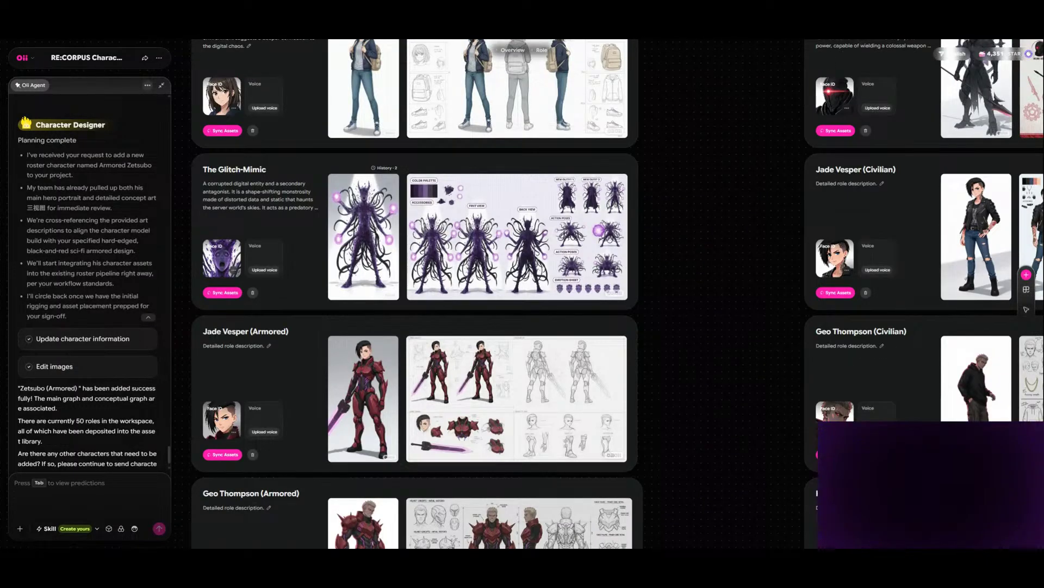
{"action": "scroll", "coordinate": [617, 294], "scroll_direction": "up", "scroll_amount": 2}
{"action": "scroll", "coordinate": [618, 293], "scroll_direction": "up", "scroll_amount": 15}
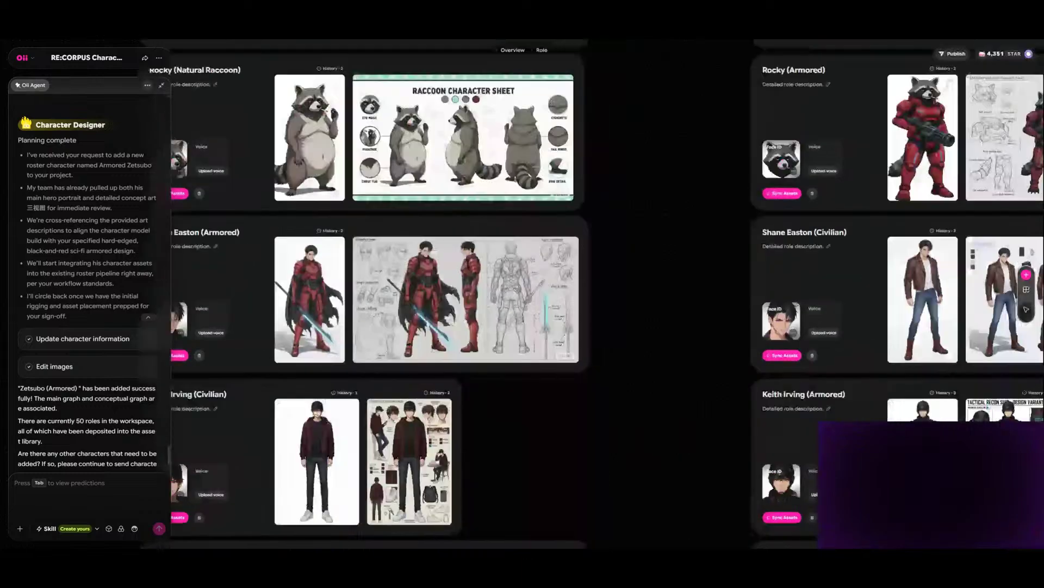
{"action": "scroll", "coordinate": [591, 294], "scroll_direction": "up", "scroll_amount": 10}
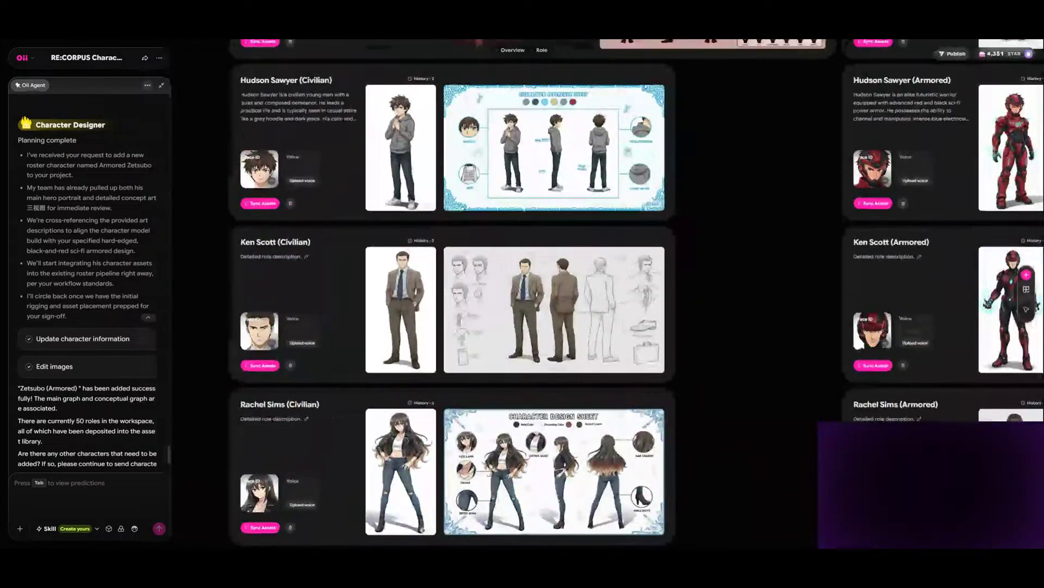
{"action": "scroll", "coordinate": [591, 293], "scroll_direction": "up", "scroll_amount": 10}
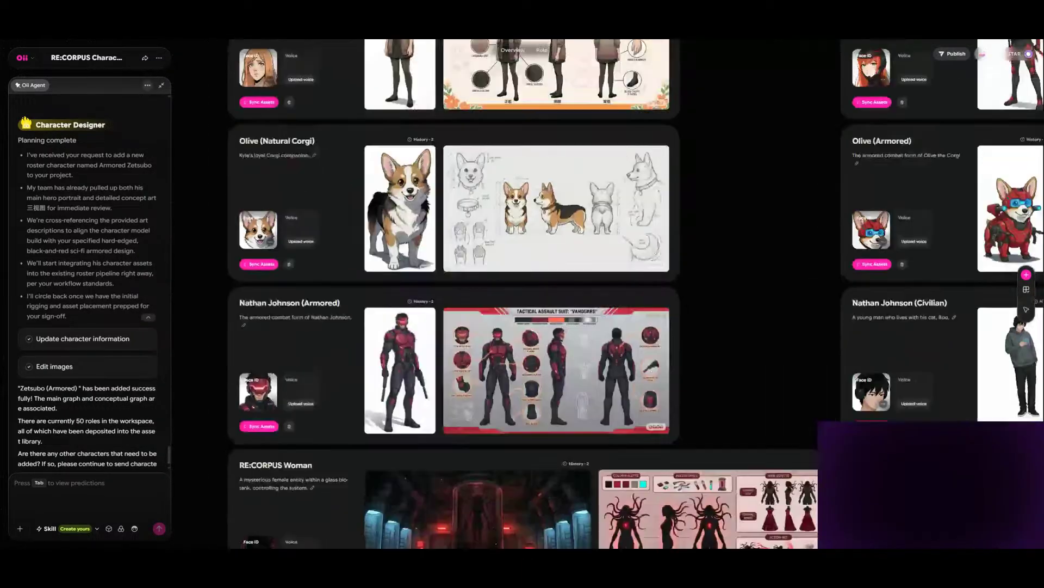
{"action": "scroll", "coordinate": [591, 294], "scroll_direction": "up", "scroll_amount": 8}
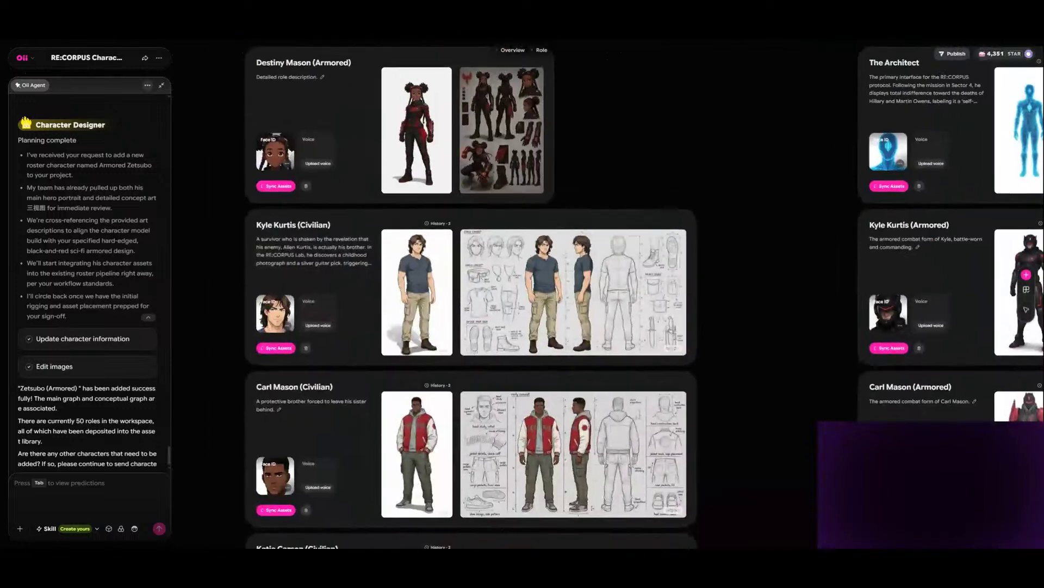
- Check the Face ID generation on the Zetsubo (Armored) role card at the end of the roster
{"action": "scroll", "coordinate": [591, 294], "scroll_direction": "down", "scroll_amount": 6}
{"action": "scroll", "coordinate": [591, 293], "scroll_direction": "down", "scroll_amount": 15}
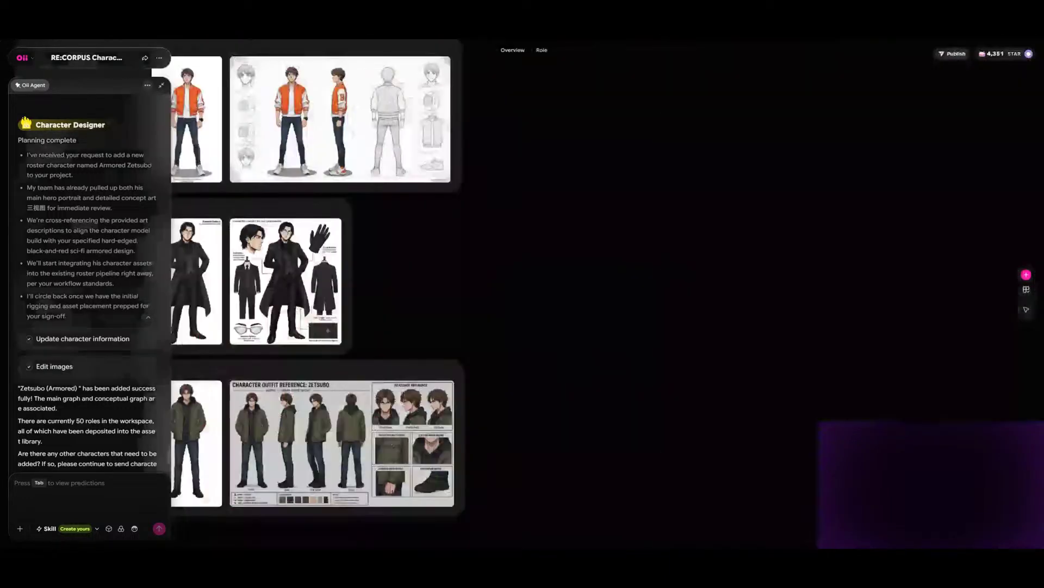
{"action": "scroll", "coordinate": [591, 293], "scroll_direction": "down", "scroll_amount": 7}
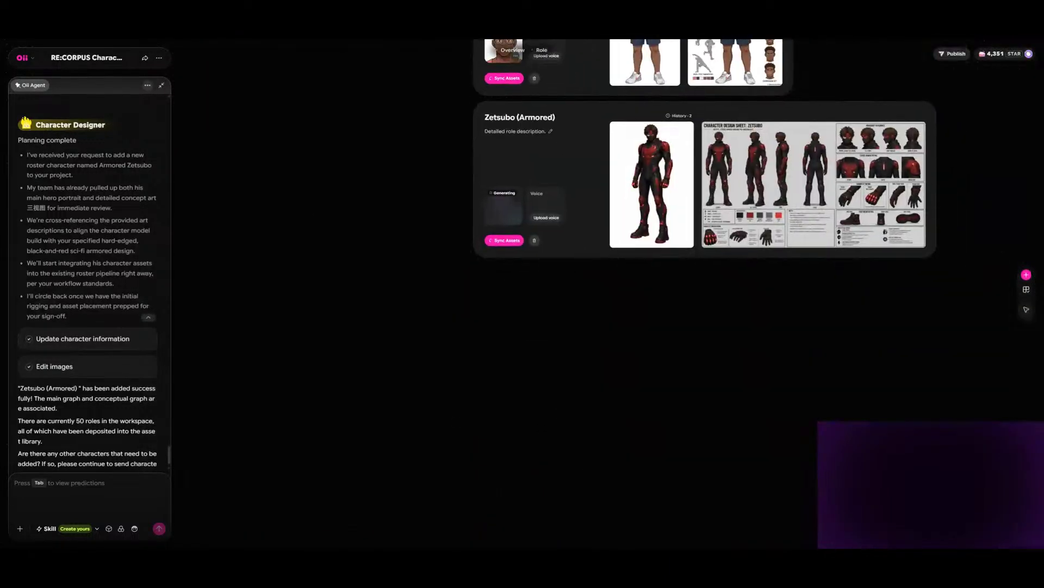
{"action": "scroll", "coordinate": [848, 419], "scroll_direction": "up", "scroll_amount": 1}
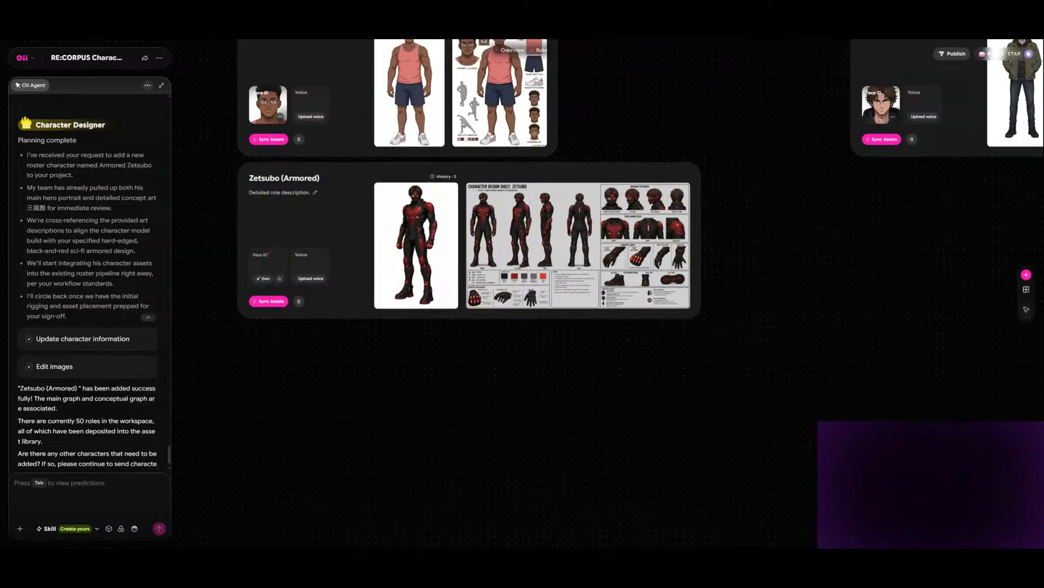
{"action": "scroll", "coordinate": [848, 419], "scroll_direction": "up", "scroll_amount": 3}
{"action": "scroll", "coordinate": [847, 419], "scroll_direction": "up", "scroll_amount": 3}
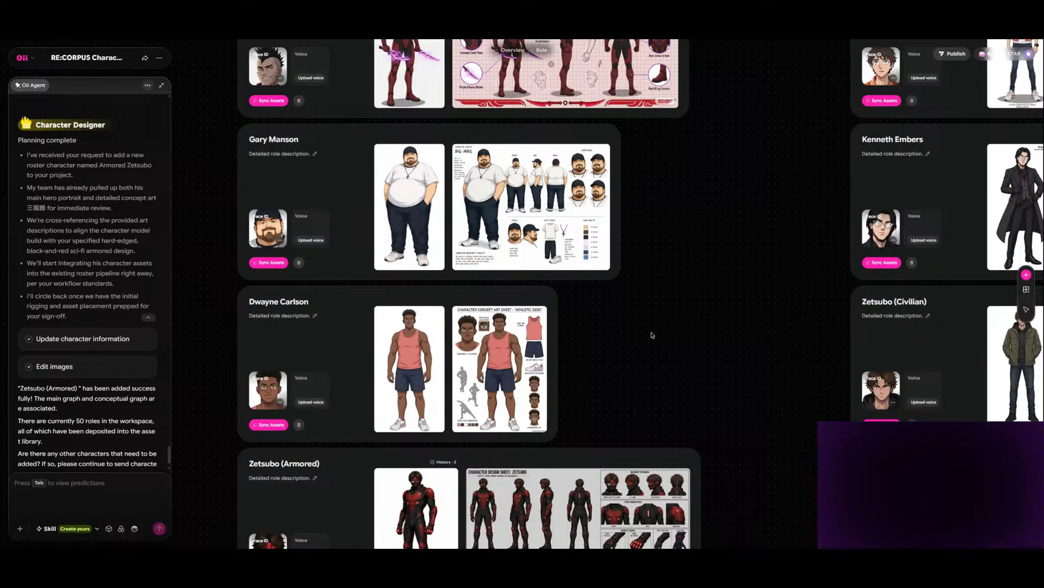
{"action": "scroll", "coordinate": [794, 343], "scroll_direction": "down", "scroll_amount": 4}
{"action": "scroll", "coordinate": [793, 343], "scroll_direction": "down", "scroll_amount": 1}
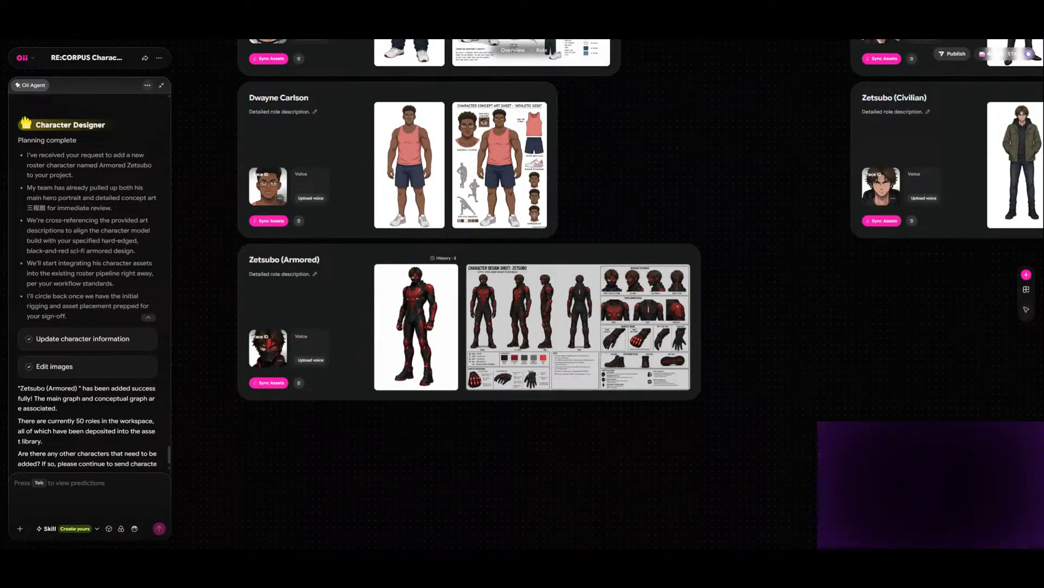
{"action": "scroll", "coordinate": [633, 294], "scroll_direction": "right", "scroll_amount": 1}
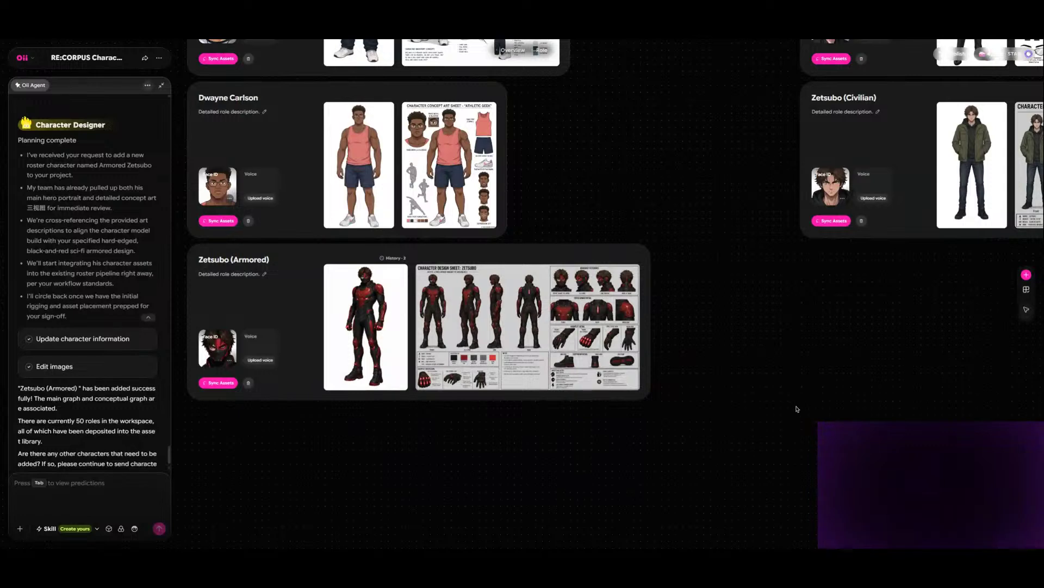
{"action": "scroll", "coordinate": [773, 397], "scroll_direction": "up", "scroll_amount": 3}
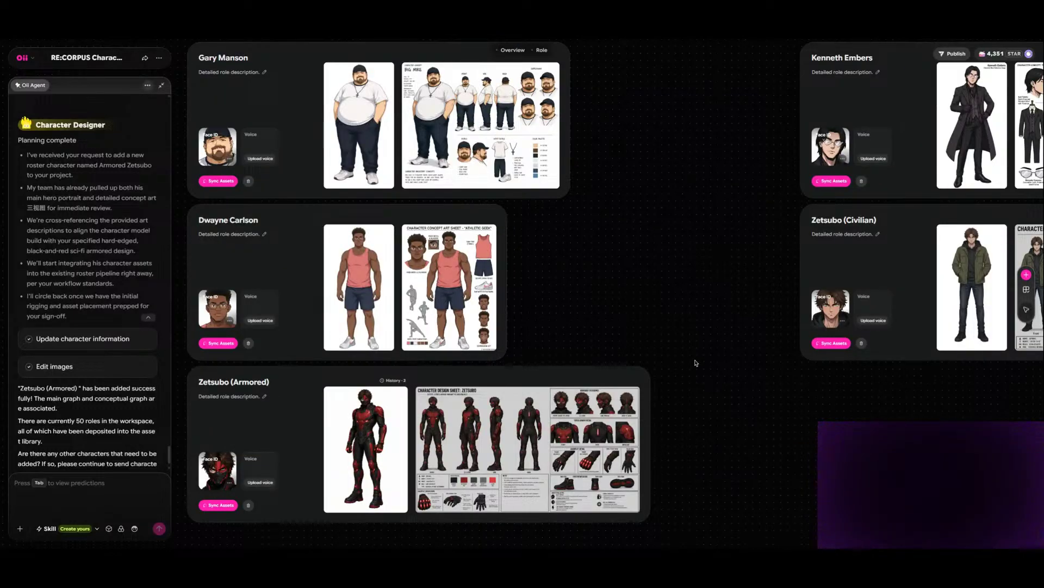
{"action": "scroll", "coordinate": [695, 363], "scroll_direction": "up", "scroll_amount": 1}
{"action": "scroll", "coordinate": [696, 363], "scroll_direction": "down", "scroll_amount": 1}
{"action": "scroll", "coordinate": [653, 283], "scroll_direction": "right", "scroll_amount": 3}
{"action": "scroll", "coordinate": [652, 283], "scroll_direction": "up", "scroll_amount": 1}
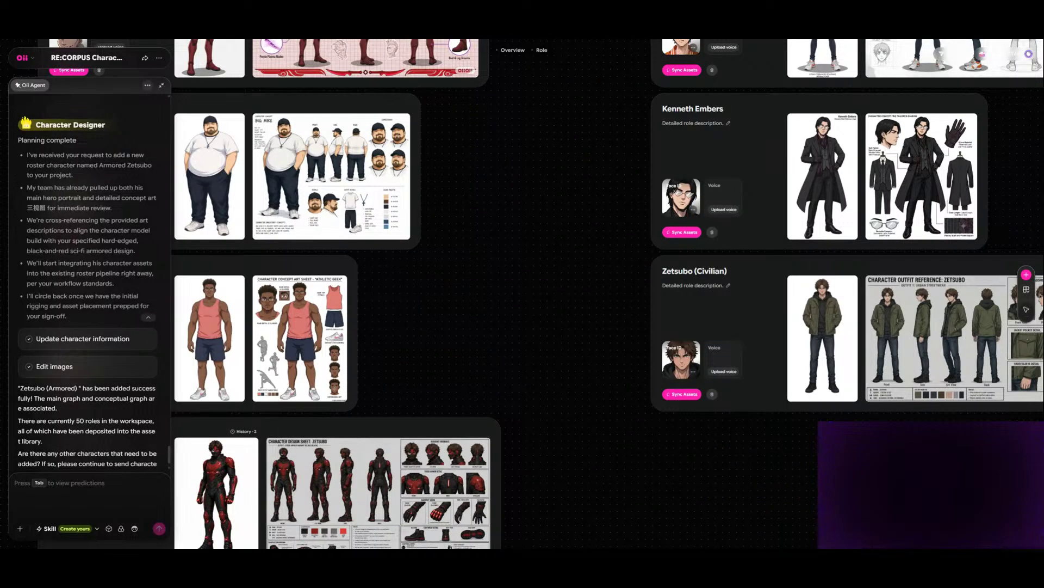
{"action": "scroll", "coordinate": [750, 471], "scroll_direction": "down", "scroll_amount": 4}
{"action": "scroll", "coordinate": [751, 471], "scroll_direction": "left", "scroll_amount": 4}
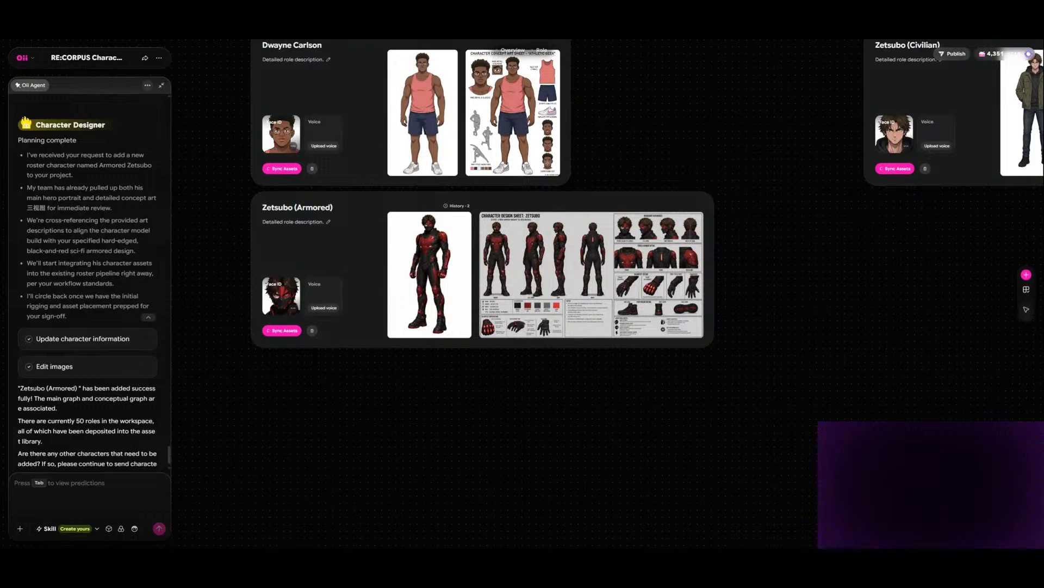
{"action": "scroll", "coordinate": [832, 330], "scroll_direction": "up", "scroll_amount": 1}
{"action": "scroll", "coordinate": [831, 330], "scroll_direction": "up", "scroll_amount": 3}
{"action": "scroll", "coordinate": [830, 330], "scroll_direction": "down", "scroll_amount": 4}
{"action": "scroll", "coordinate": [795, 317], "scroll_direction": "up", "scroll_amount": 5}
{"action": "scroll", "coordinate": [793, 318], "scroll_direction": "down", "scroll_amount": 6}
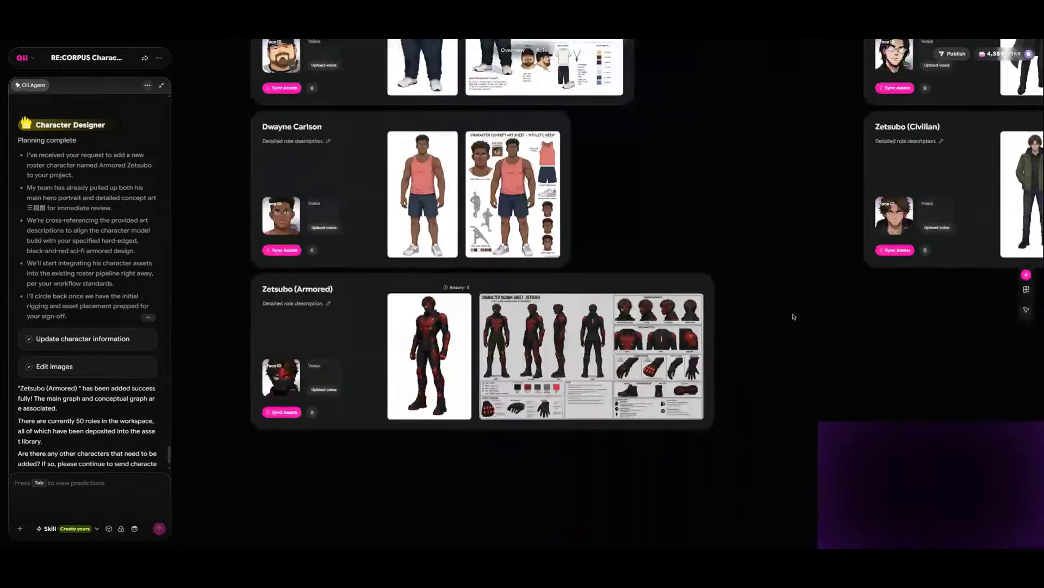
{"action": "scroll", "coordinate": [795, 315], "scroll_direction": "up", "scroll_amount": 20}
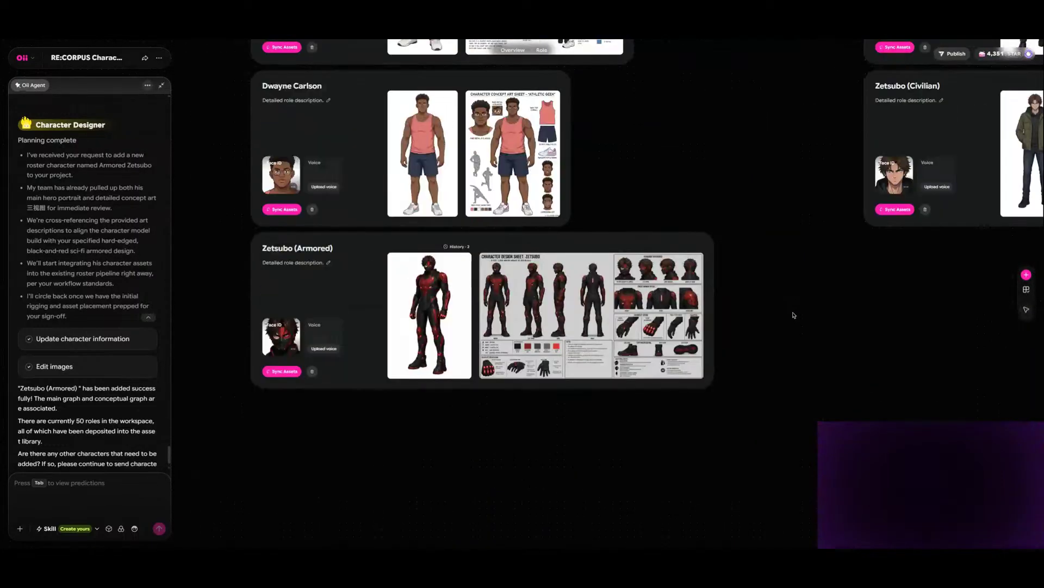
{"action": "scroll", "coordinate": [794, 315], "scroll_direction": "up", "scroll_amount": 15}
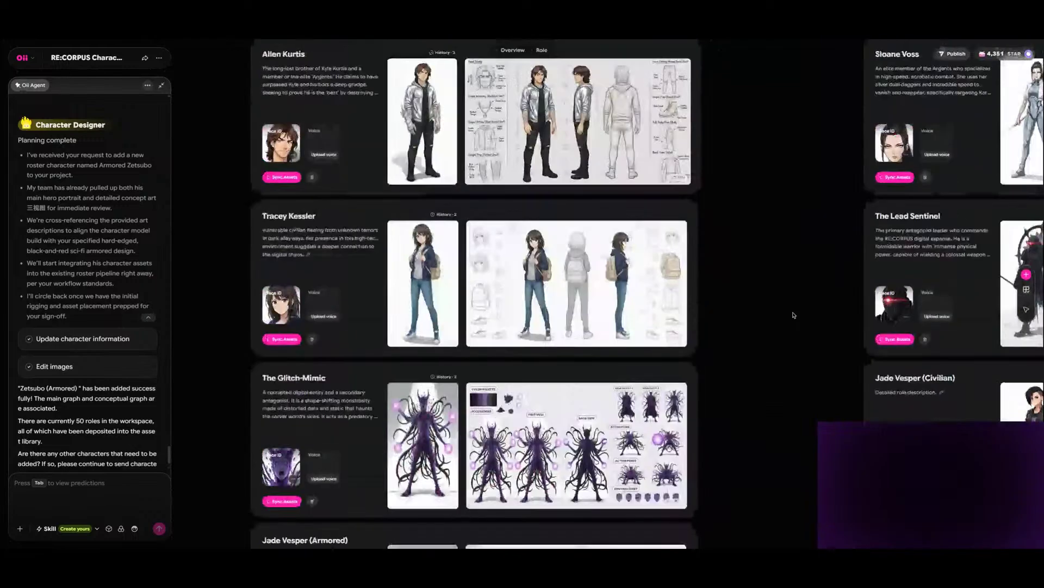
{"action": "scroll", "coordinate": [794, 315], "scroll_direction": "down", "scroll_amount": 16}
{"action": "scroll", "coordinate": [793, 315], "scroll_direction": "down", "scroll_amount": 20}
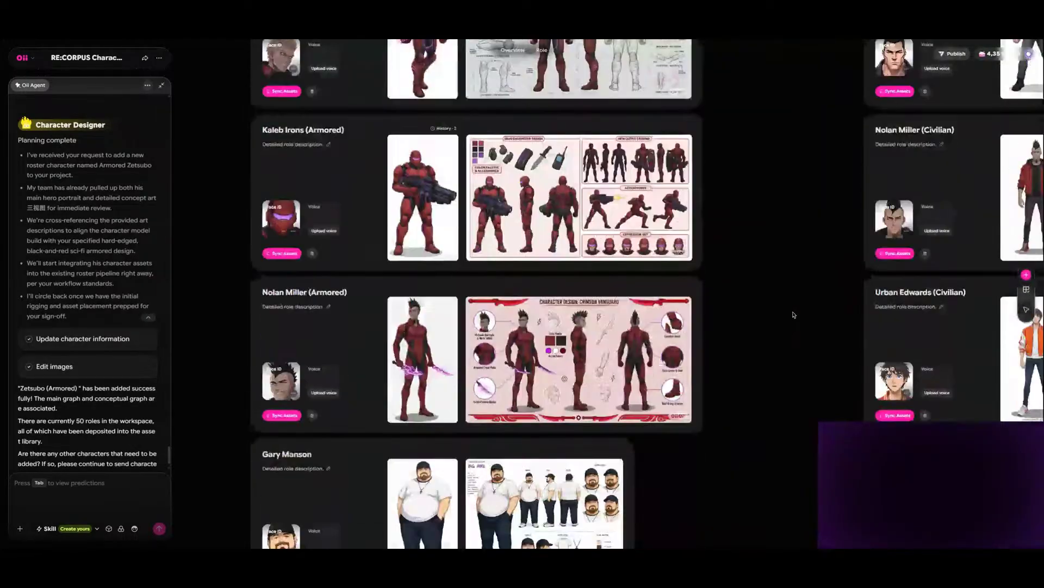
{"action": "scroll", "coordinate": [793, 314], "scroll_direction": "up", "scroll_amount": 8}
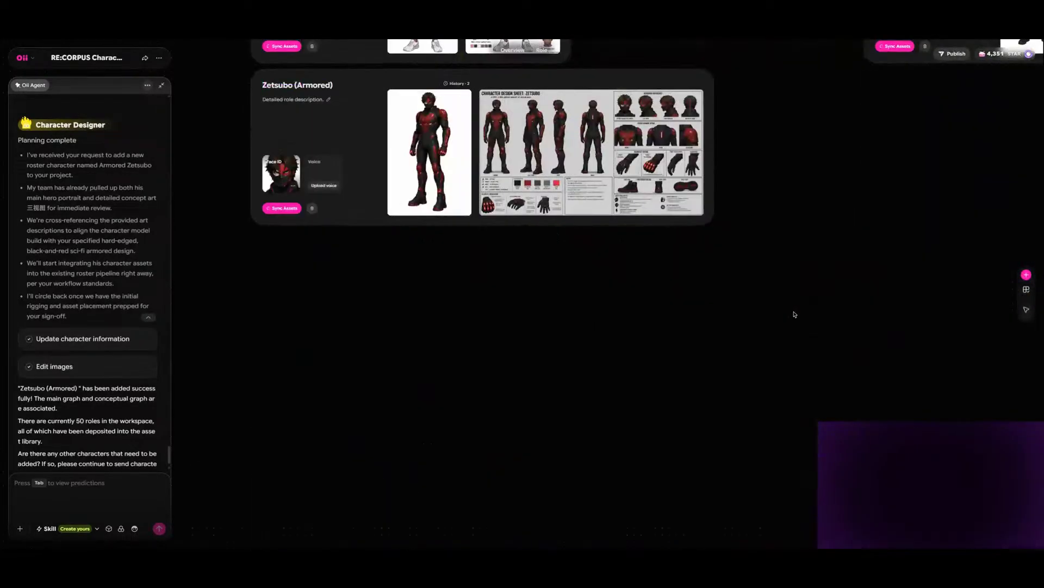
- Look over the last role cards of the roster, from Gary Manson to Zetsubo (Armored)
{"action": "scroll", "coordinate": [795, 314], "scroll_direction": "down", "scroll_amount": 4}
{"action": "scroll", "coordinate": [795, 313], "scroll_direction": "up", "scroll_amount": 8}
{"action": "scroll", "coordinate": [795, 313], "scroll_direction": "down", "scroll_amount": 6}
{"action": "scroll", "coordinate": [795, 313], "scroll_direction": "down", "scroll_amount": 3}
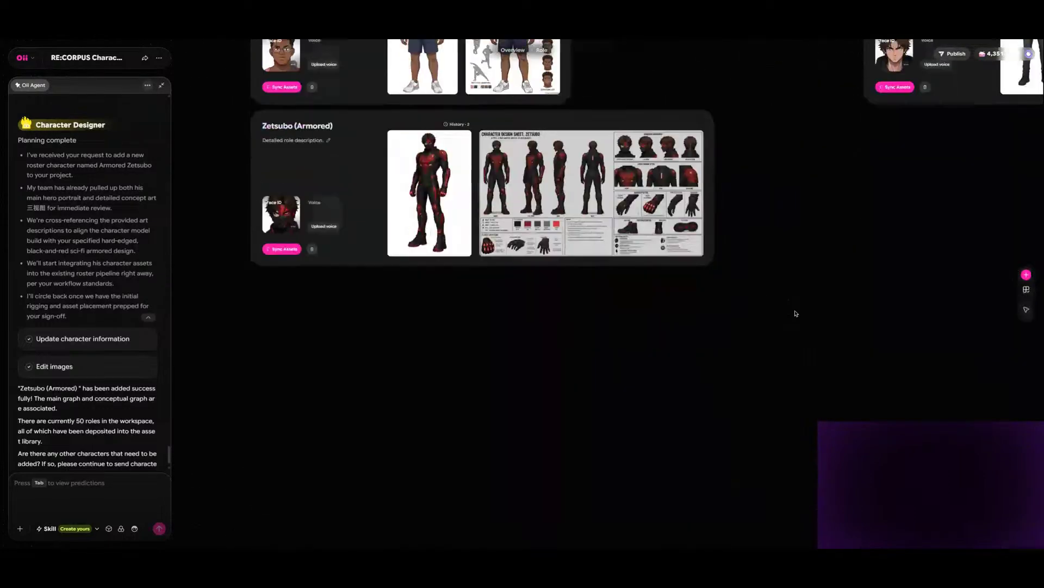
{"action": "scroll", "coordinate": [795, 310], "scroll_direction": "up", "scroll_amount": 5}
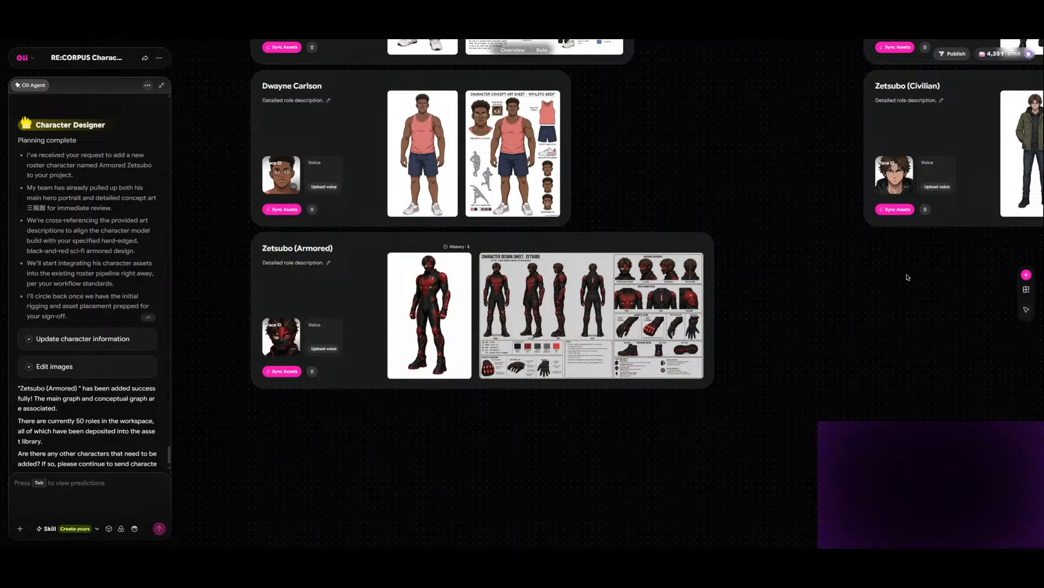
{"action": "scroll", "coordinate": [908, 277], "scroll_direction": "up", "scroll_amount": 4}
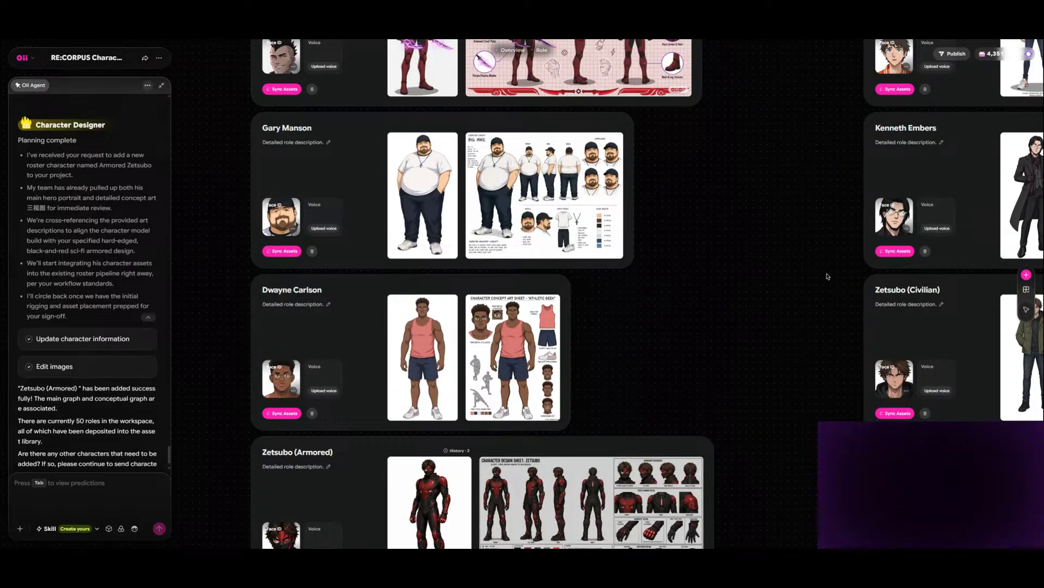
{"action": "scroll", "coordinate": [827, 276], "scroll_direction": "down", "scroll_amount": 3}
{"action": "scroll", "coordinate": [828, 276], "scroll_direction": "down", "scroll_amount": 4}
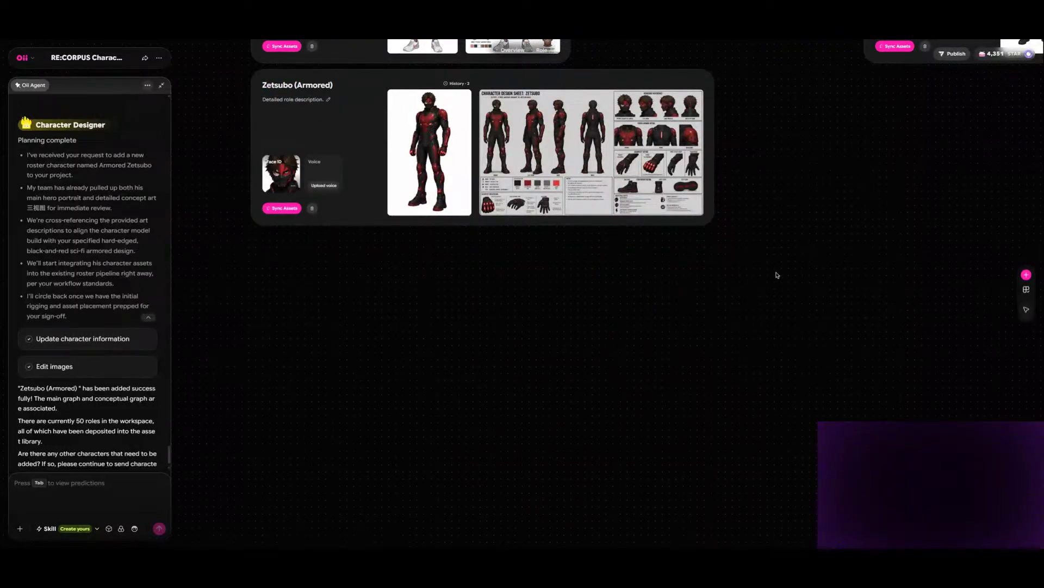
{"action": "scroll", "coordinate": [780, 273], "scroll_direction": "up", "scroll_amount": 1}
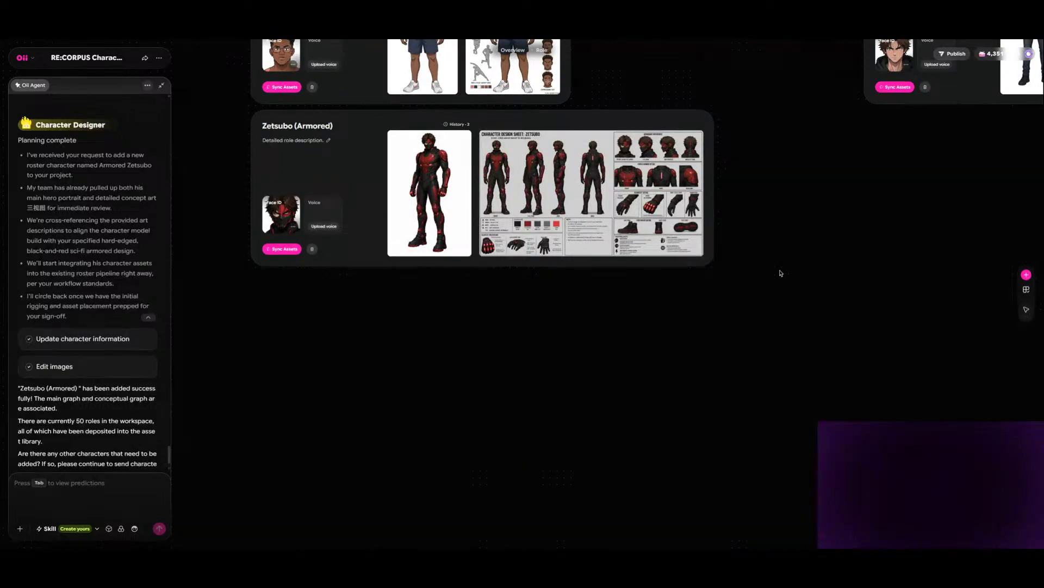
{"action": "scroll", "coordinate": [785, 269], "scroll_direction": "up", "scroll_amount": 1}
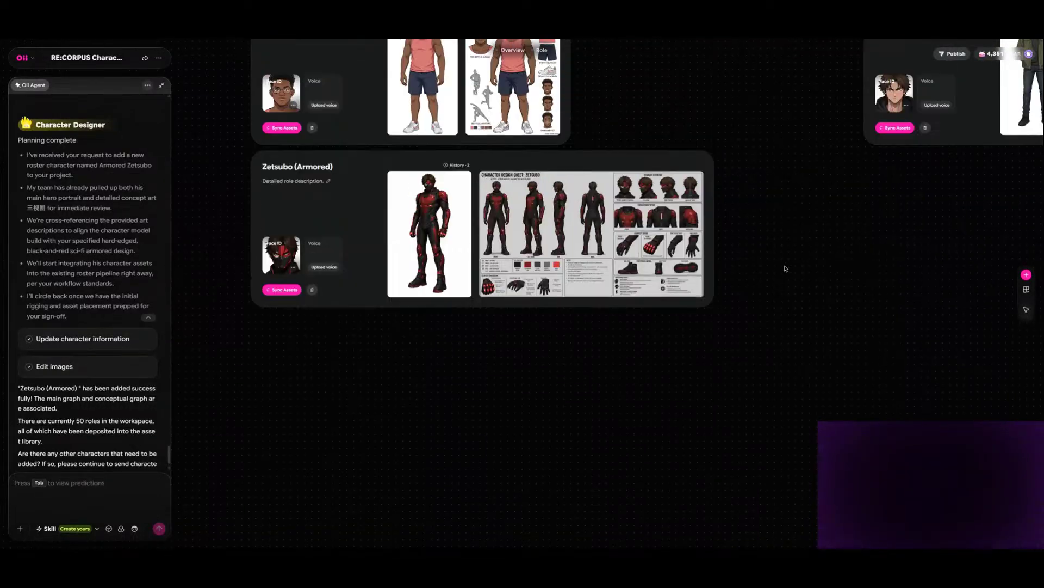
{"action": "scroll", "coordinate": [786, 268], "scroll_direction": "up", "scroll_amount": 4}
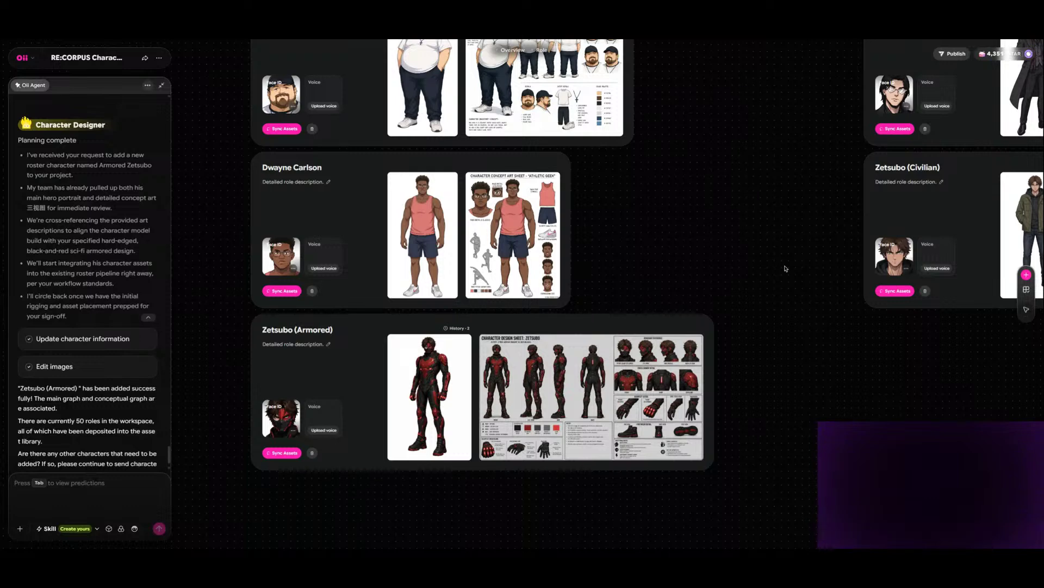
{"action": "scroll", "coordinate": [785, 268], "scroll_direction": "up", "scroll_amount": 2}
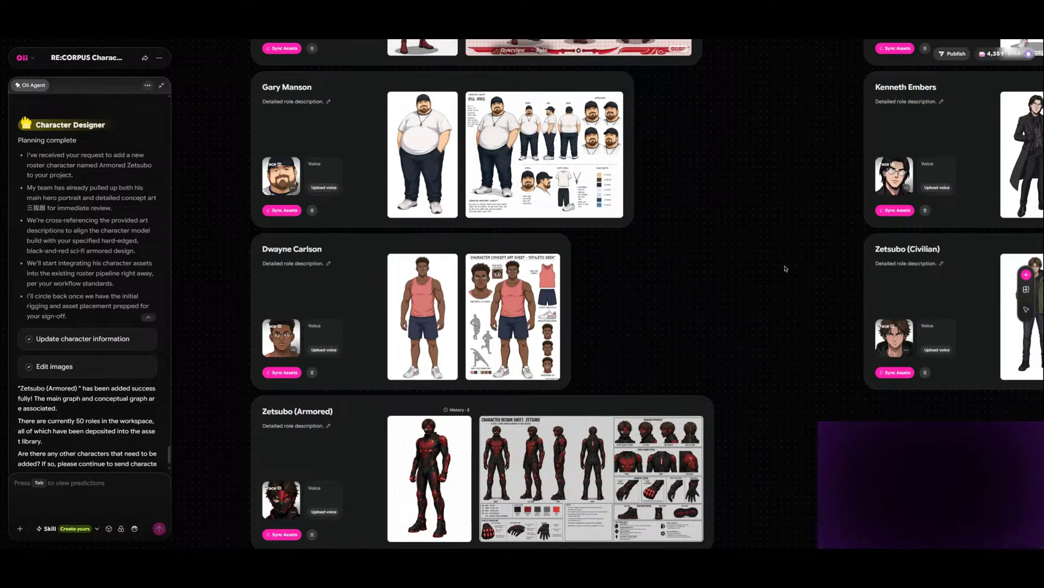
{"action": "scroll", "coordinate": [785, 268], "scroll_direction": "down", "scroll_amount": 10}
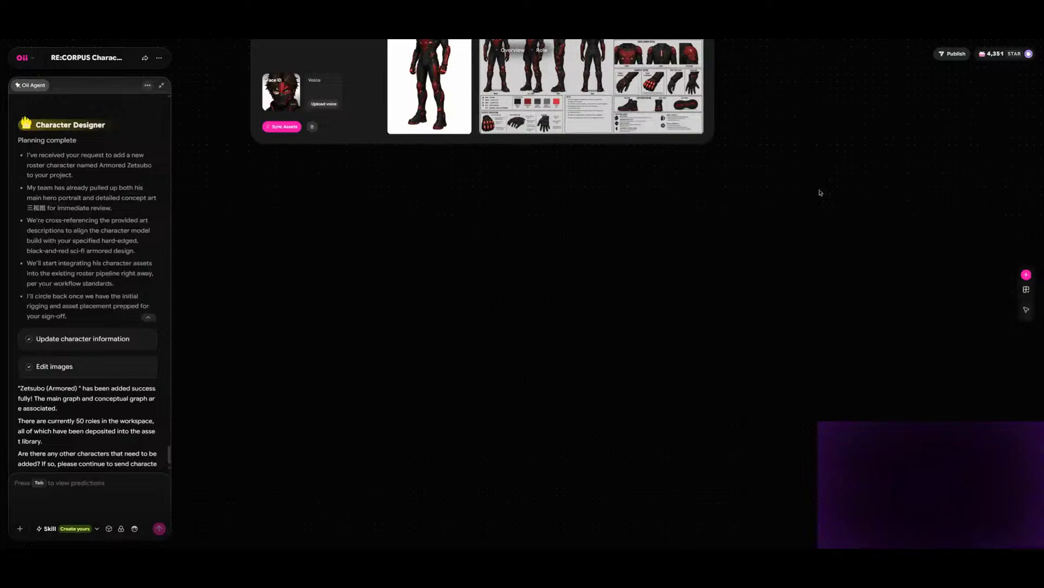
- Review the whole roster in an overview, up to Destiny Mason (Armored) and back down to Zetsubo (Armored)
{"action": "scroll", "coordinate": [814, 185], "scroll_direction": "up", "scroll_amount": 8}
{"action": "scroll", "coordinate": [749, 168], "scroll_direction": "up", "scroll_amount": 20}
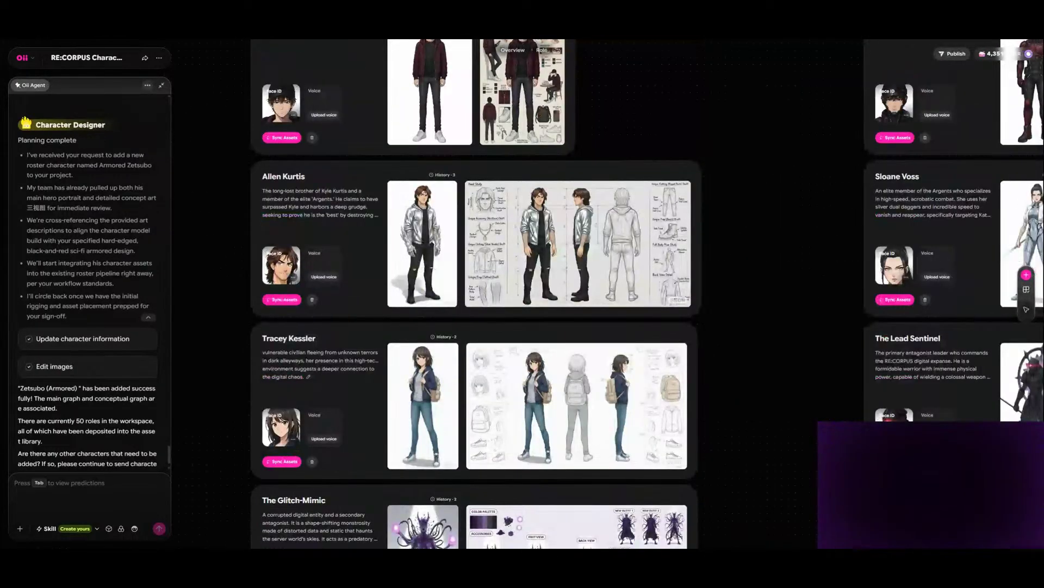
{"action": "key", "text": "ctrl+minus"}
{"action": "key", "text": "ctrl+minus"}
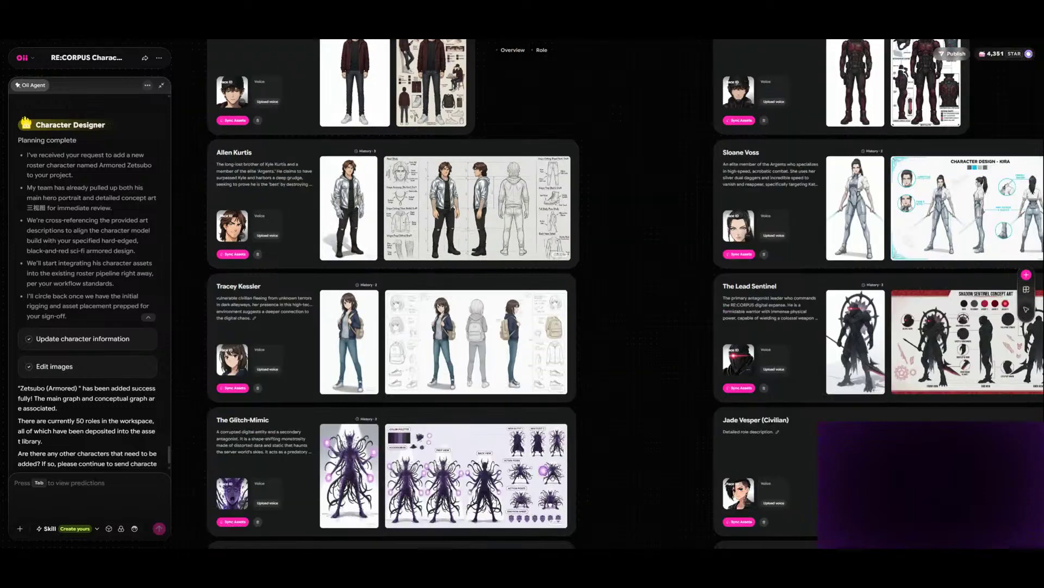
{"action": "key", "text": "ctrl+minus"}
{"action": "key", "text": "ctrl+minus"}
{"action": "key", "text": "ctrl+minus"}
{"action": "key", "text": "ctrl+minus"}
{"action": "key", "text": "ctrl+minus"}
{"action": "key", "text": "ctrl+minus"}
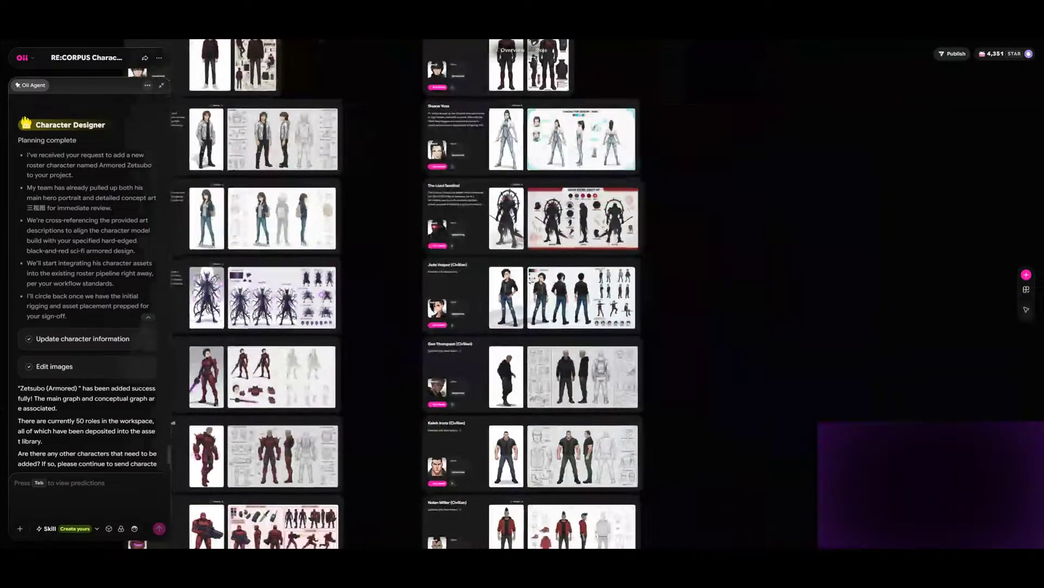
{"action": "scroll", "coordinate": [403, 293], "scroll_direction": "down", "scroll_amount": 2}
{"action": "scroll", "coordinate": [403, 294], "scroll_direction": "down", "scroll_amount": 4}
{"action": "scroll", "coordinate": [402, 294], "scroll_direction": "left", "scroll_amount": 4}
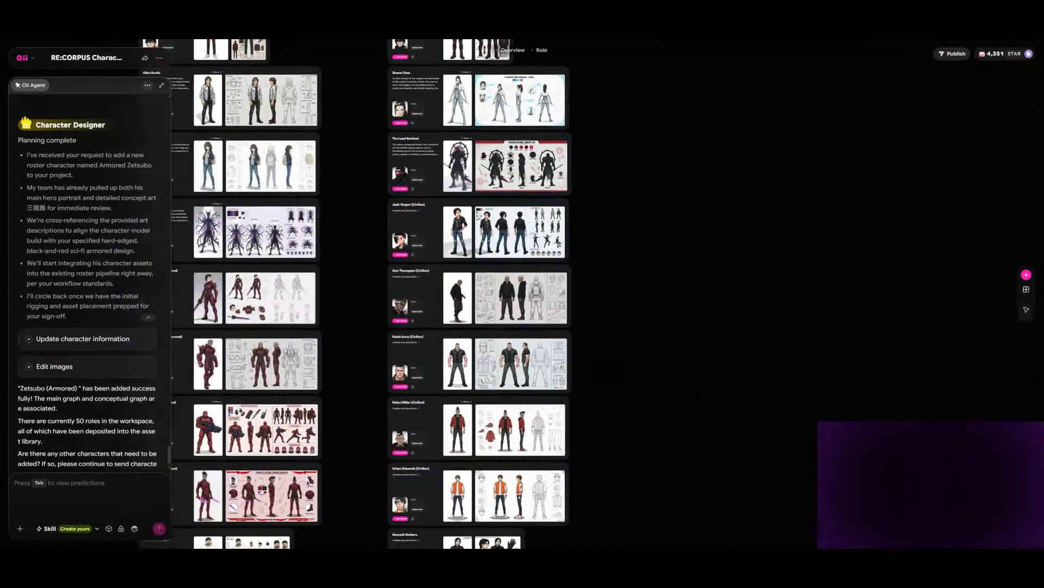
{"action": "scroll", "coordinate": [522, 294], "scroll_direction": "down", "scroll_amount": 2}
{"action": "scroll", "coordinate": [522, 294], "scroll_direction": "left", "scroll_amount": 2}
{"action": "scroll", "coordinate": [522, 294], "scroll_direction": "right", "scroll_amount": 2}
{"action": "scroll", "coordinate": [522, 293], "scroll_direction": "up", "scroll_amount": 1}
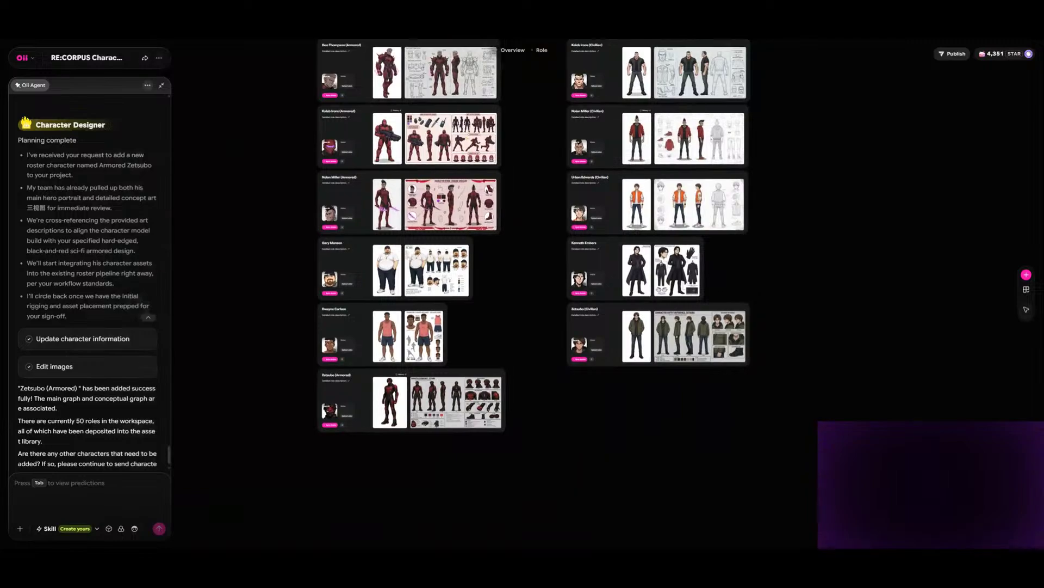
{"action": "scroll", "coordinate": [555, 294], "scroll_direction": "down", "scroll_amount": 10}
{"action": "scroll", "coordinate": [555, 294], "scroll_direction": "left", "scroll_amount": 2}
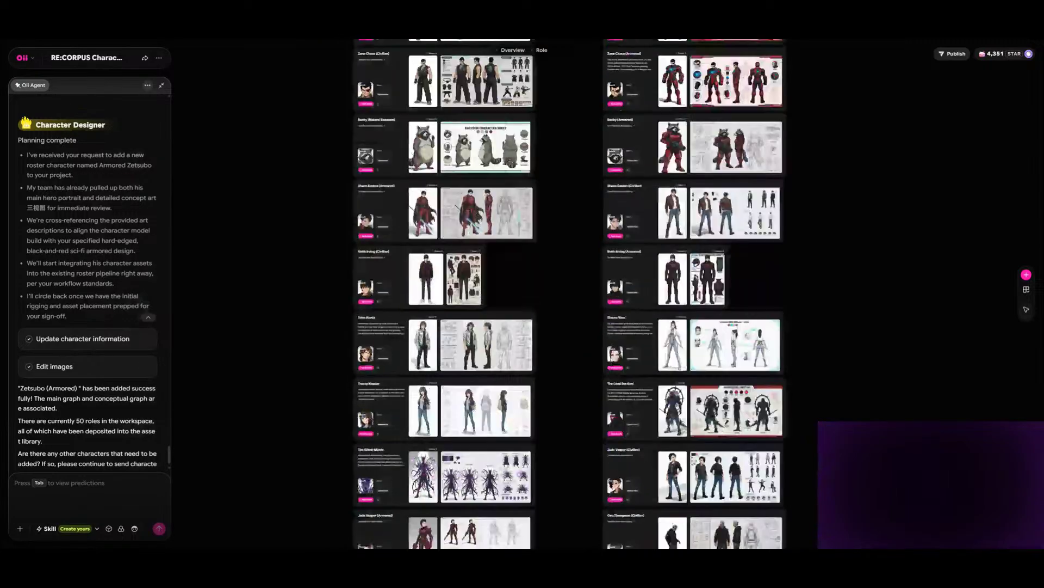
{"action": "scroll", "coordinate": [522, 294], "scroll_direction": "up", "scroll_amount": 9}
{"action": "scroll", "coordinate": [522, 293], "scroll_direction": "right", "scroll_amount": 1}
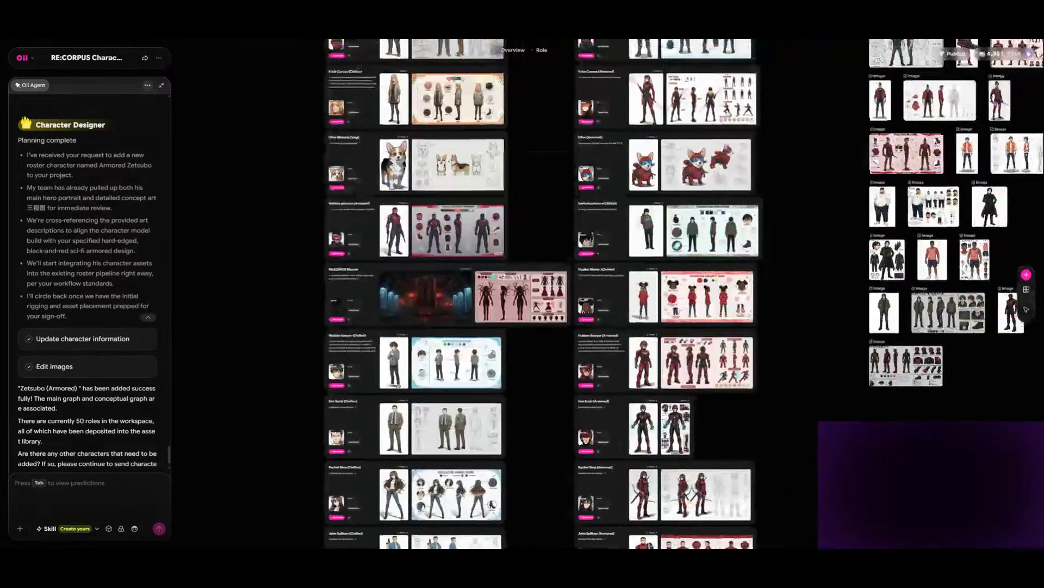
{"action": "scroll", "coordinate": [522, 294], "scroll_direction": "up", "scroll_amount": 4}
{"action": "scroll", "coordinate": [523, 294], "scroll_direction": "left", "scroll_amount": 1}
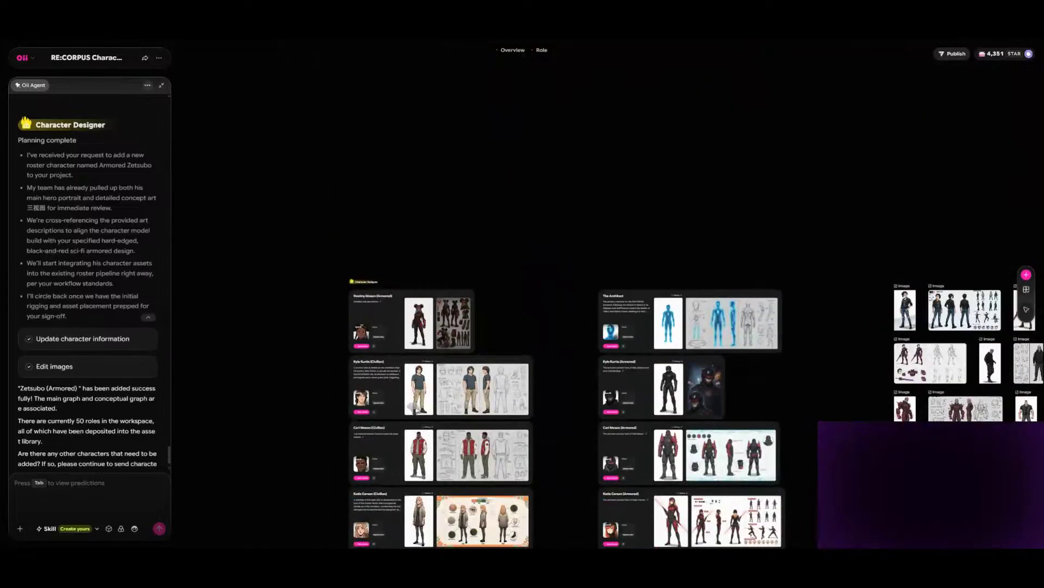
{"action": "scroll", "coordinate": [522, 293], "scroll_direction": "down", "scroll_amount": 10}
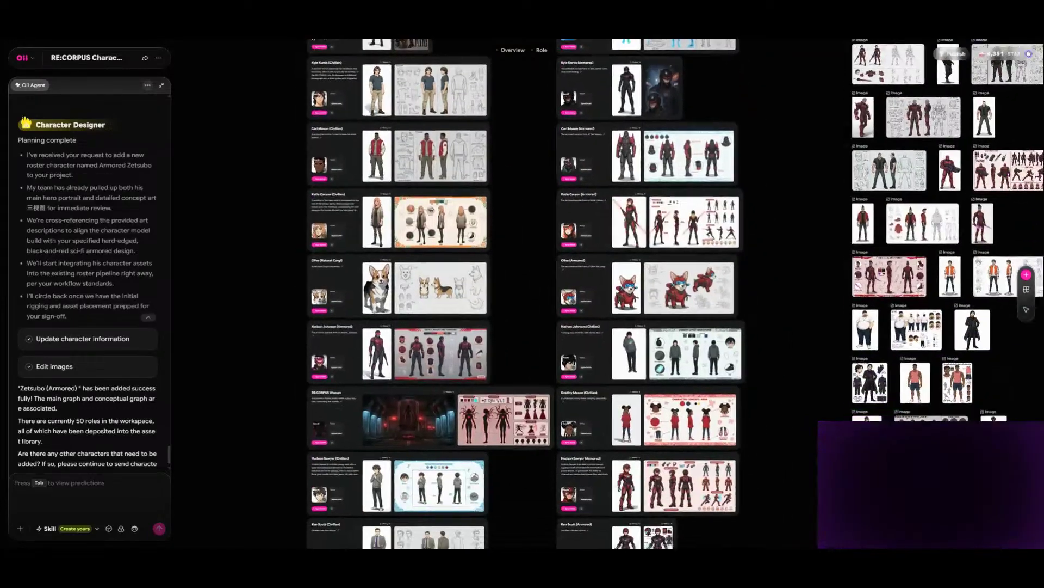
{"action": "scroll", "coordinate": [522, 294], "scroll_direction": "down", "scroll_amount": 4}
{"action": "scroll", "coordinate": [522, 294], "scroll_direction": "up", "scroll_amount": 6}
{"action": "scroll", "coordinate": [522, 294], "scroll_direction": "right", "scroll_amount": 1}
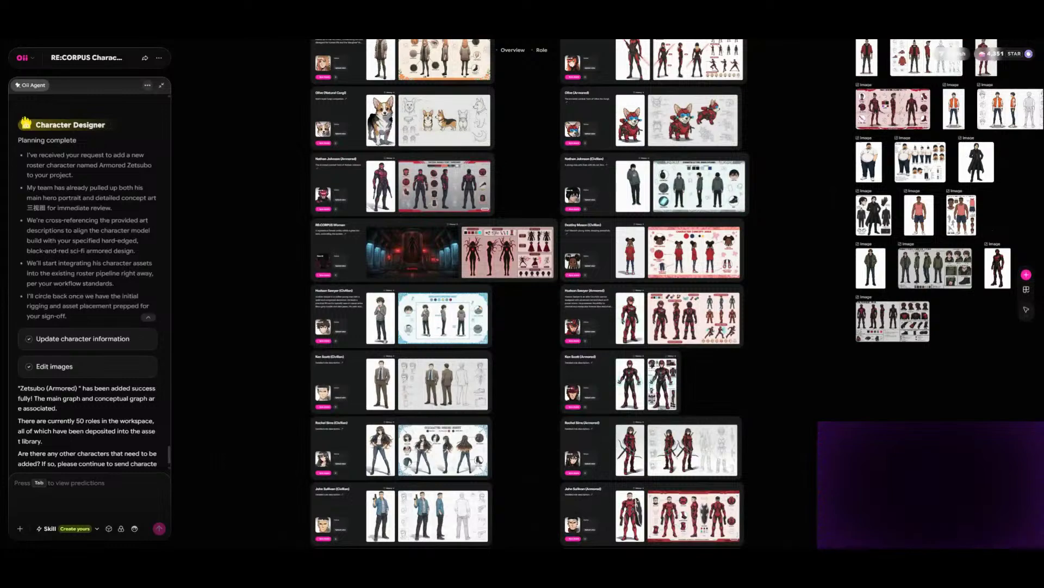
{"action": "scroll", "coordinate": [522, 294], "scroll_direction": "down", "scroll_amount": 5}
{"action": "scroll", "coordinate": [522, 294], "scroll_direction": "down", "scroll_amount": 10}
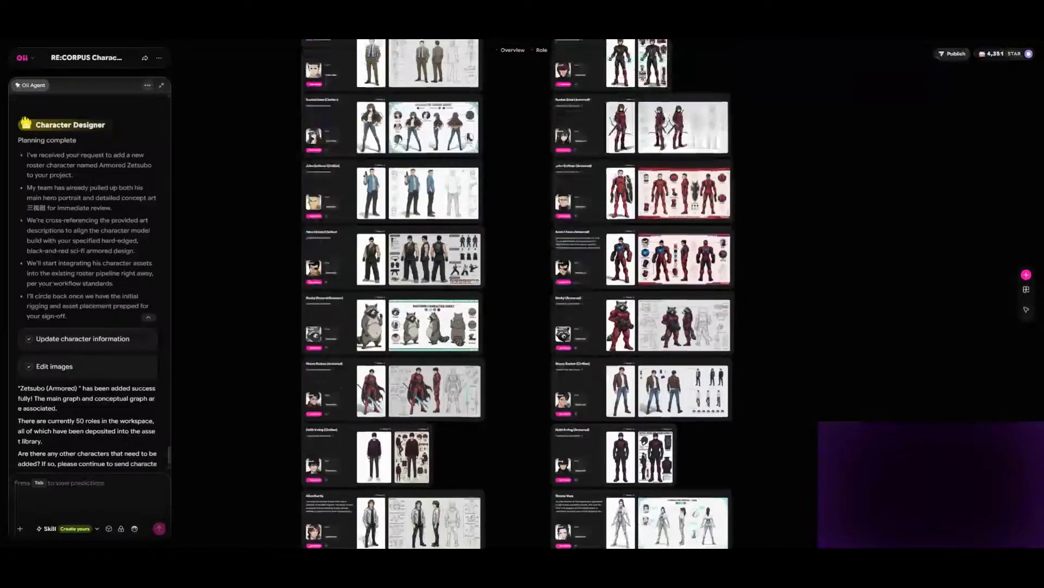
{"action": "scroll", "coordinate": [522, 294], "scroll_direction": "down", "scroll_amount": 4}
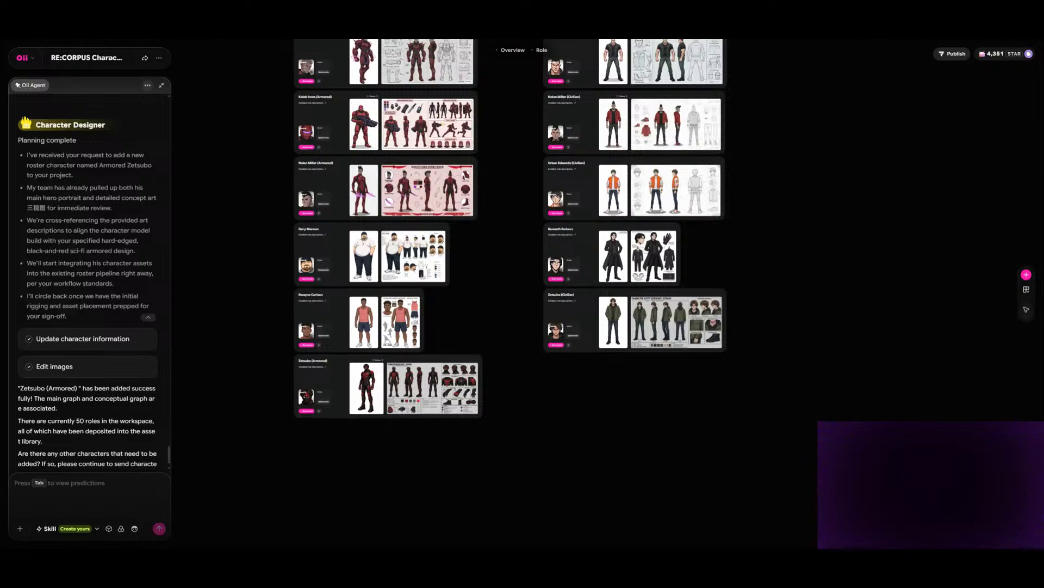
{"action": "scroll", "coordinate": [507, 364], "scroll_direction": "up", "scroll_amount": 5}
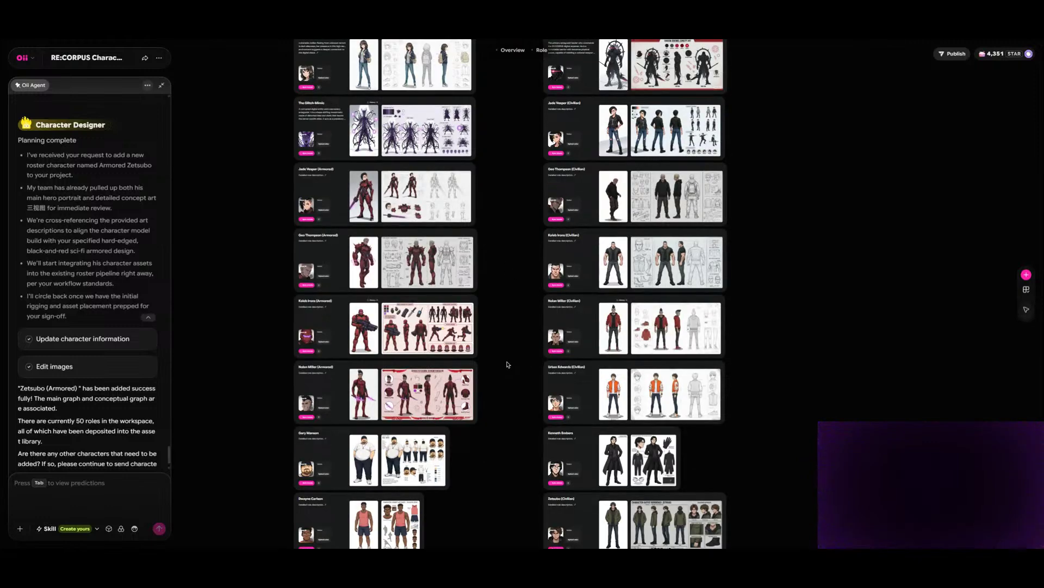
{"action": "scroll", "coordinate": [507, 365], "scroll_direction": "down", "scroll_amount": 6}
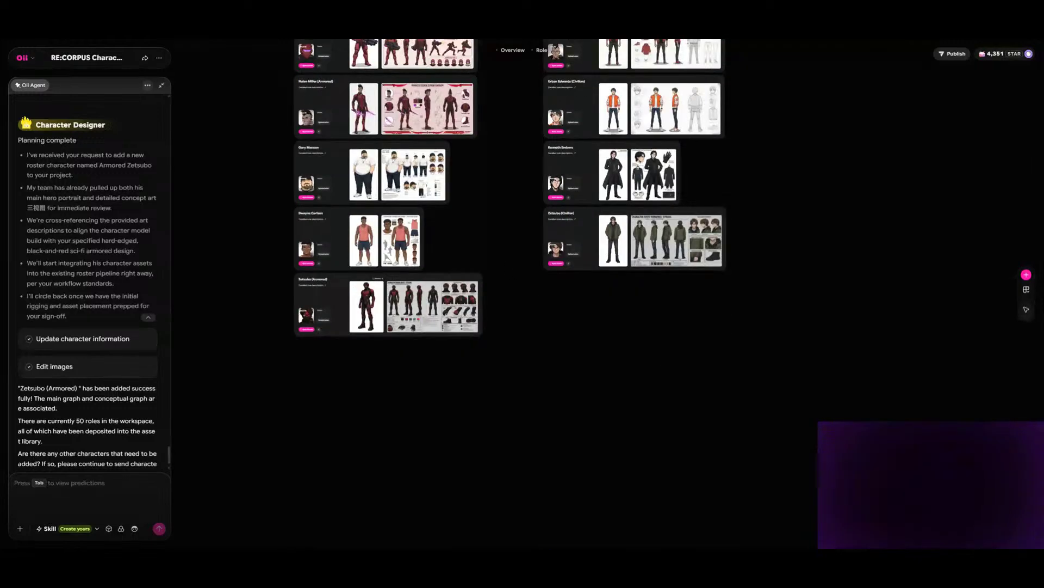
{"action": "scroll", "coordinate": [861, 223], "scroll_direction": "up", "scroll_amount": 4}
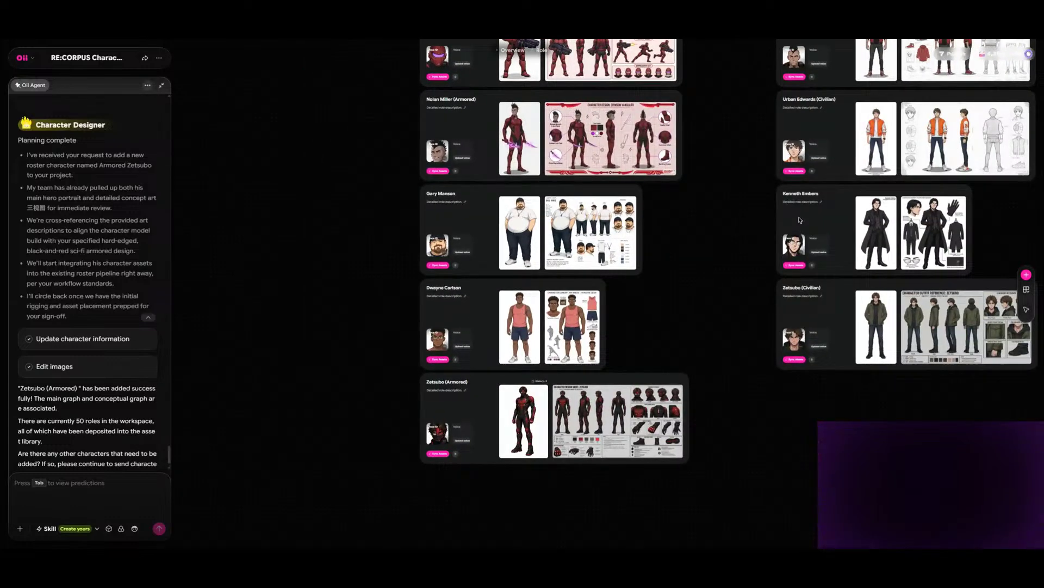
{"action": "scroll", "coordinate": [321, 214], "scroll_direction": "down", "scroll_amount": 3}
{"action": "scroll", "coordinate": [322, 215], "scroll_direction": "up", "scroll_amount": 2}
{"action": "scroll", "coordinate": [323, 216], "scroll_direction": "down", "scroll_amount": 6}
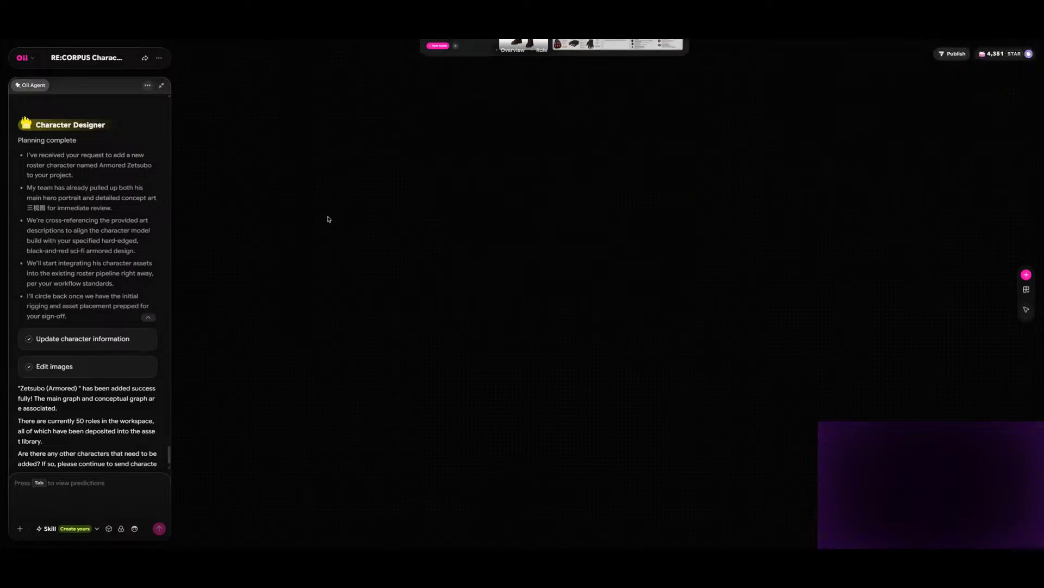
{"action": "scroll", "coordinate": [326, 218], "scroll_direction": "down", "scroll_amount": 1}
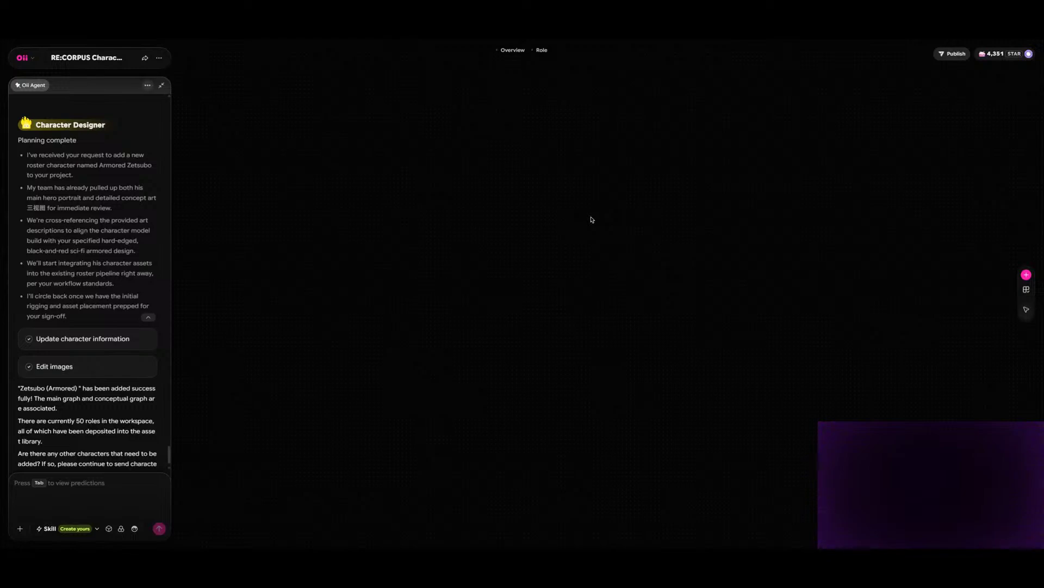
{"action": "scroll", "coordinate": [775, 190], "scroll_direction": "up", "scroll_amount": 5}
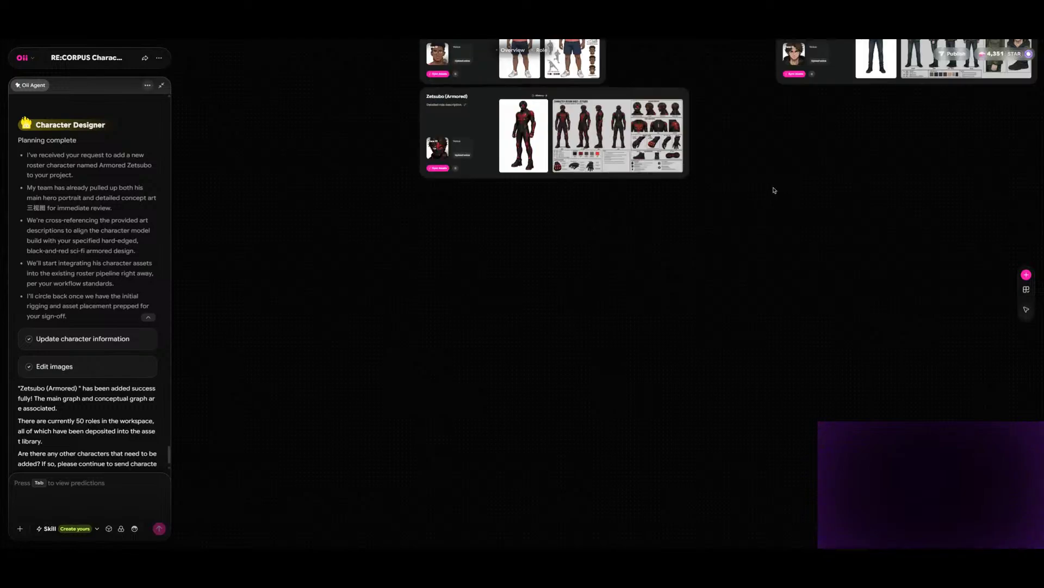
{"action": "scroll", "coordinate": [741, 190], "scroll_direction": "up", "scroll_amount": 7}
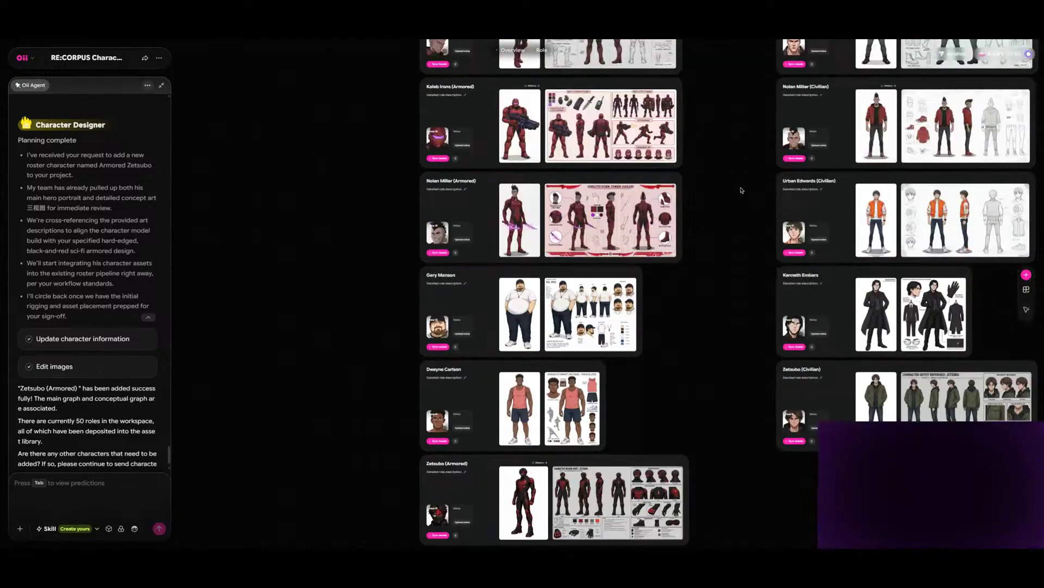
{"action": "scroll", "coordinate": [741, 190], "scroll_direction": "up", "scroll_amount": 10}
{"action": "scroll", "coordinate": [742, 190], "scroll_direction": "up", "scroll_amount": 15}
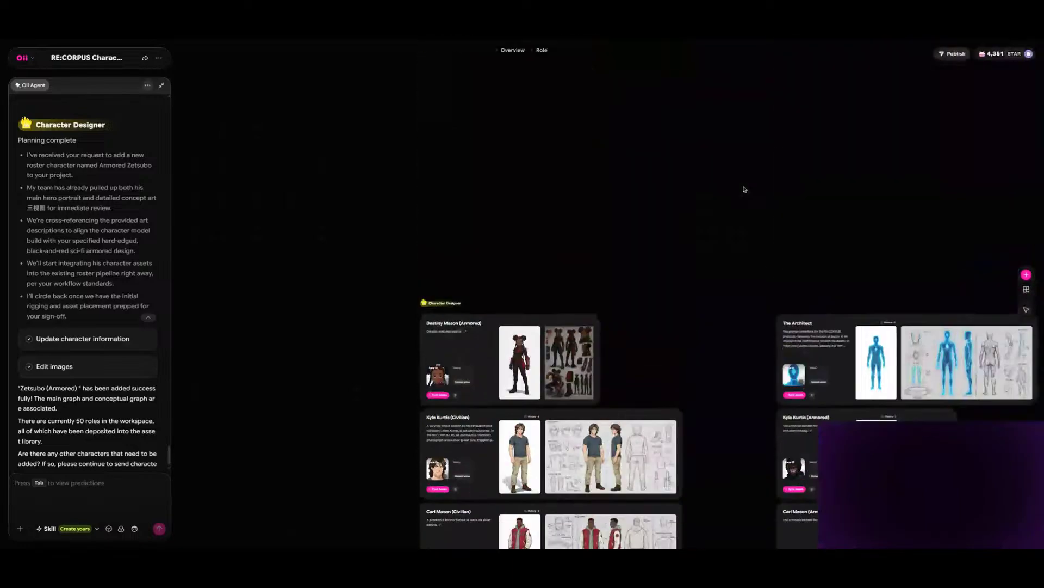
{"action": "scroll", "coordinate": [366, 191], "scroll_direction": "down", "scroll_amount": 10}
{"action": "scroll", "coordinate": [366, 191], "scroll_direction": "down", "scroll_amount": 15}
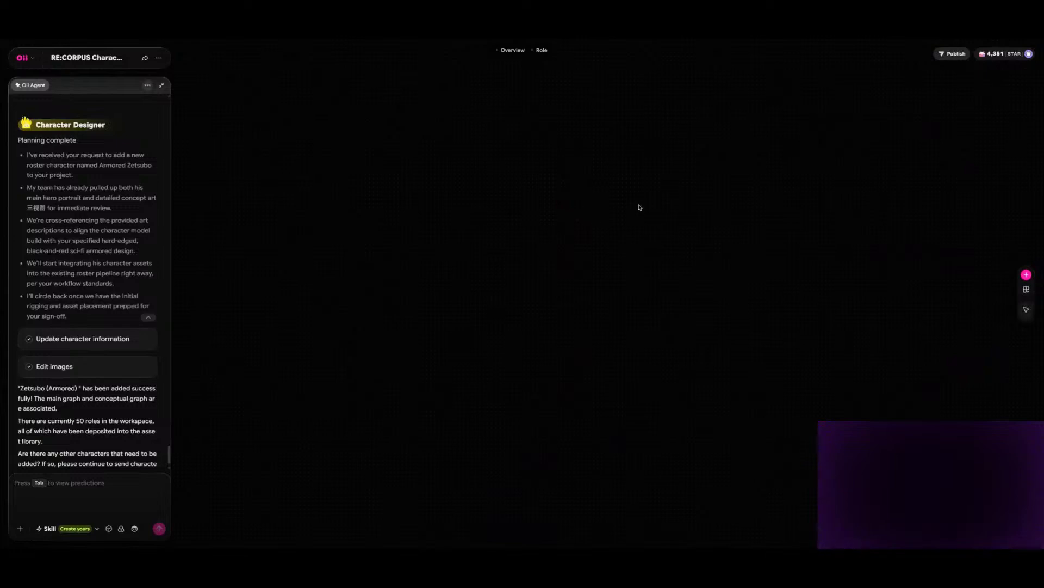
{"action": "scroll", "coordinate": [576, 204], "scroll_direction": "up", "scroll_amount": 3}
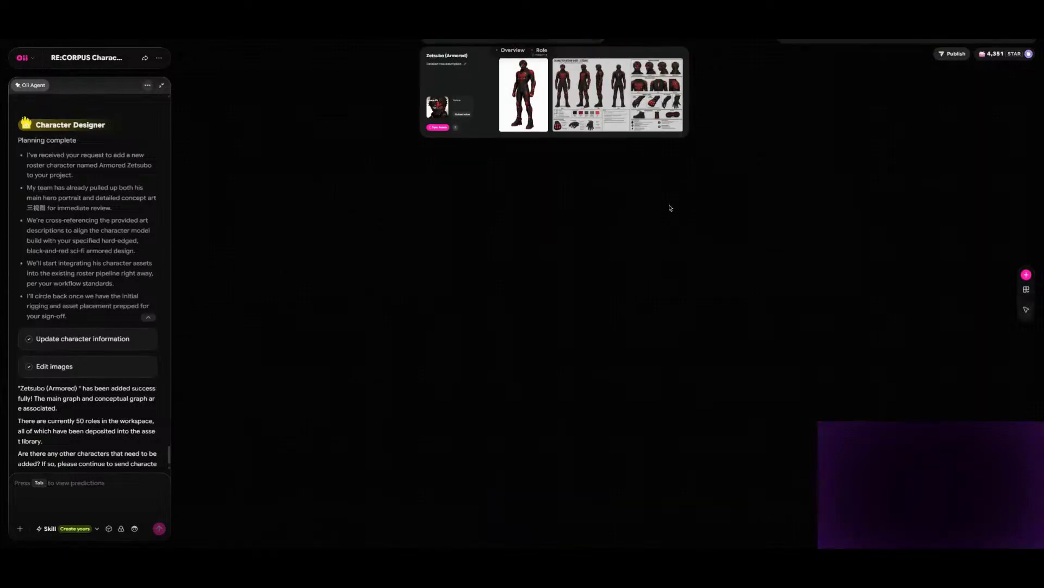
{"action": "scroll", "coordinate": [668, 206], "scroll_direction": "down", "scroll_amount": 1}
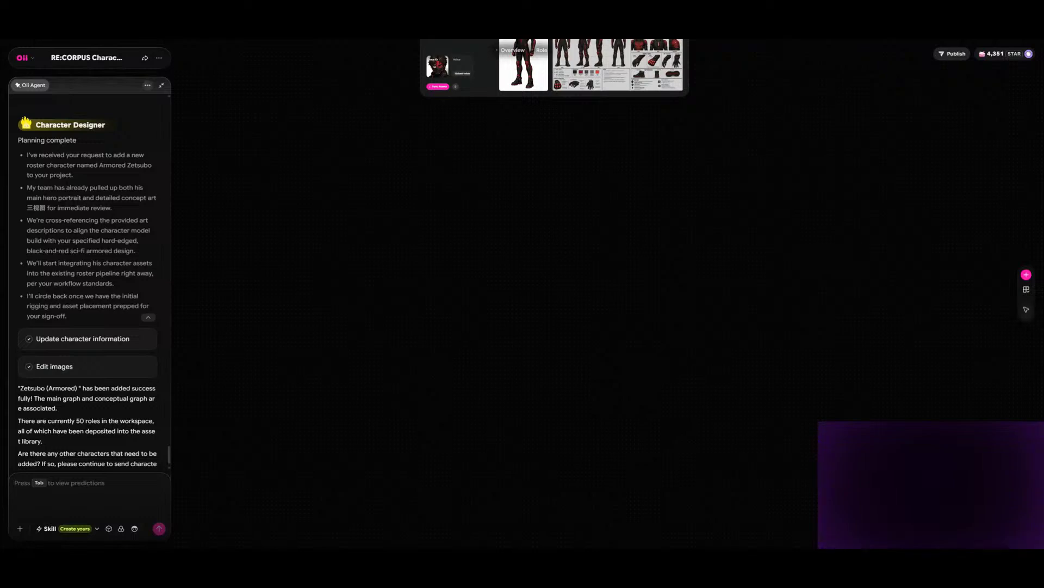
{"action": "scroll", "coordinate": [745, 211], "scroll_direction": "up", "scroll_amount": 6}
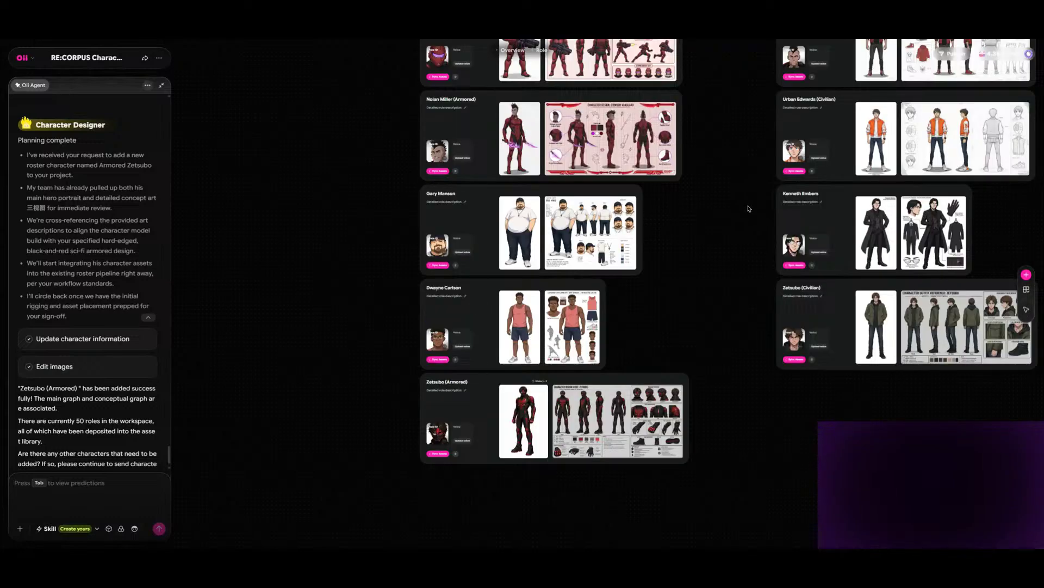
{"action": "scroll", "coordinate": [750, 207], "scroll_direction": "up", "scroll_amount": 4}
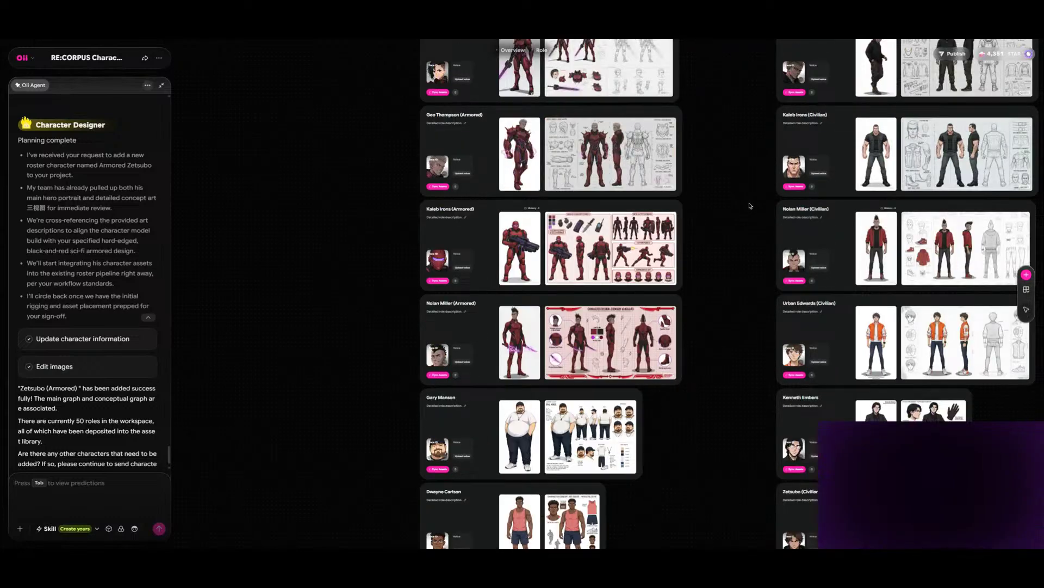
{"action": "scroll", "coordinate": [750, 206], "scroll_direction": "down", "scroll_amount": 5}
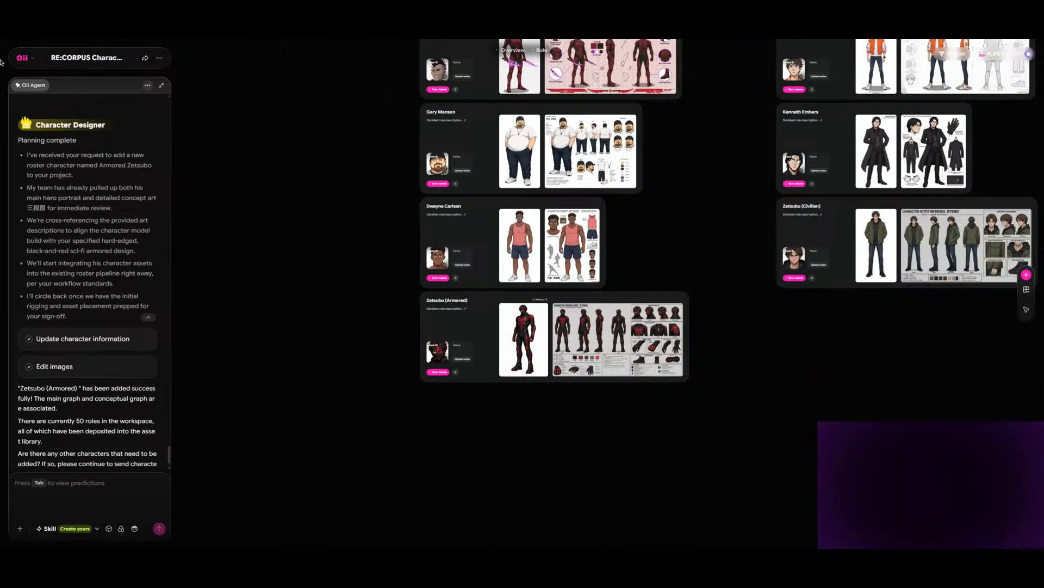
- Create a new project from the home page, choose the Item Design skill for it and return to the home page
{"action": "left_click", "coordinate": [22, 58]}
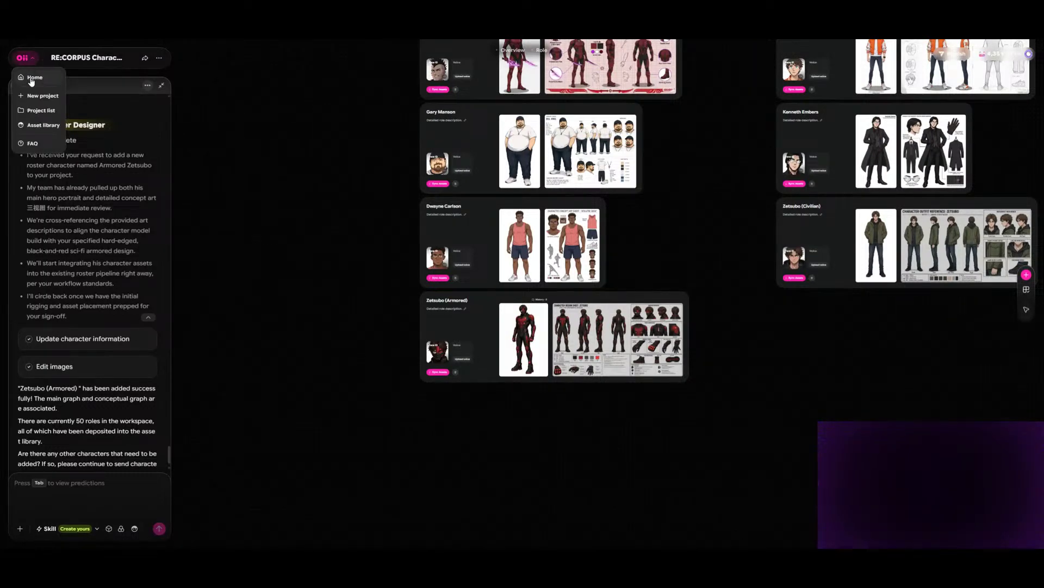
{"action": "left_click", "coordinate": [32, 77]}
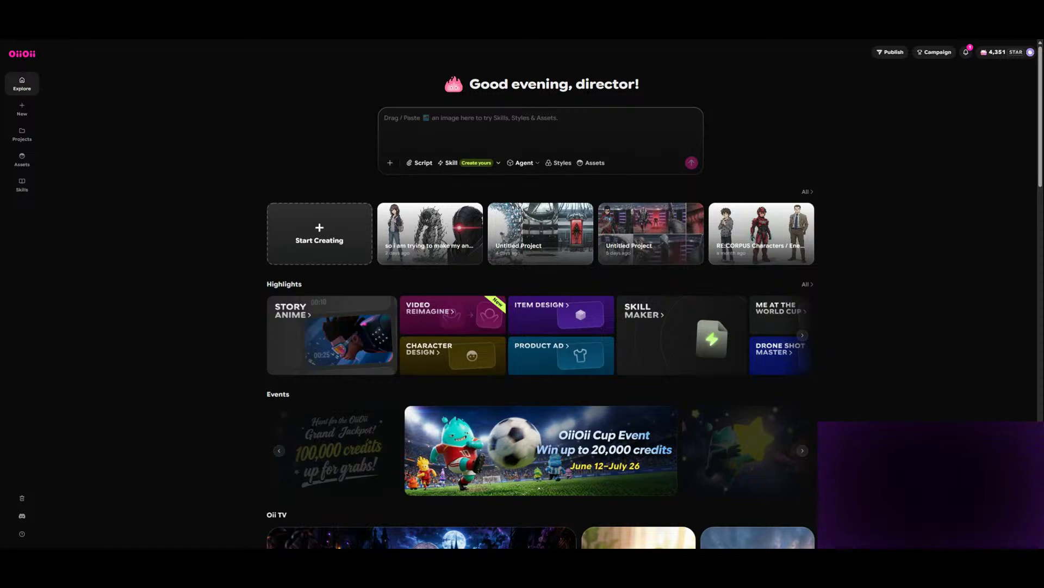
{"action": "left_click", "coordinate": [319, 230]}
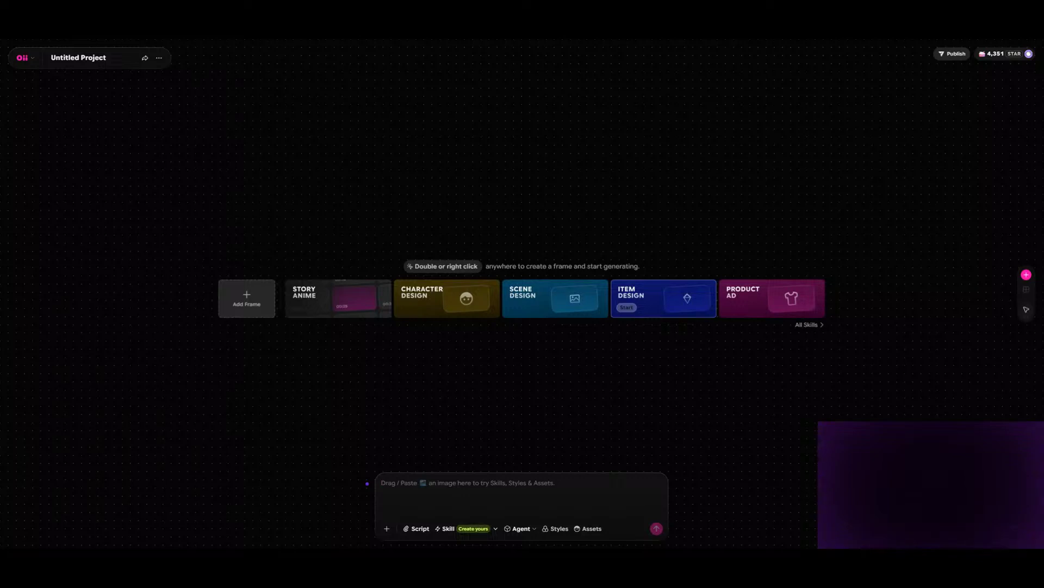
{"action": "left_click", "coordinate": [629, 308]}
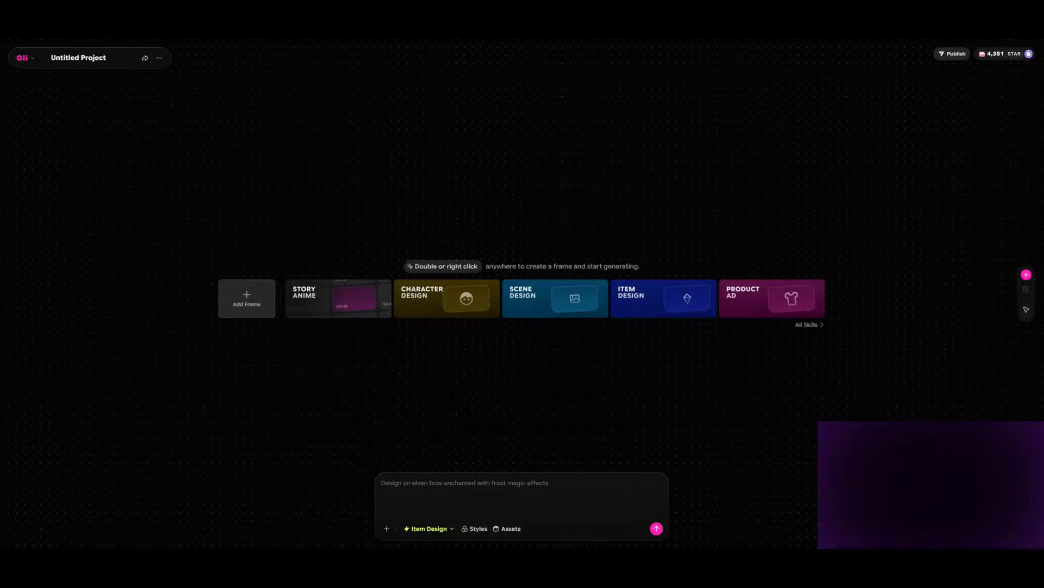
{"action": "left_click", "coordinate": [25, 60]}
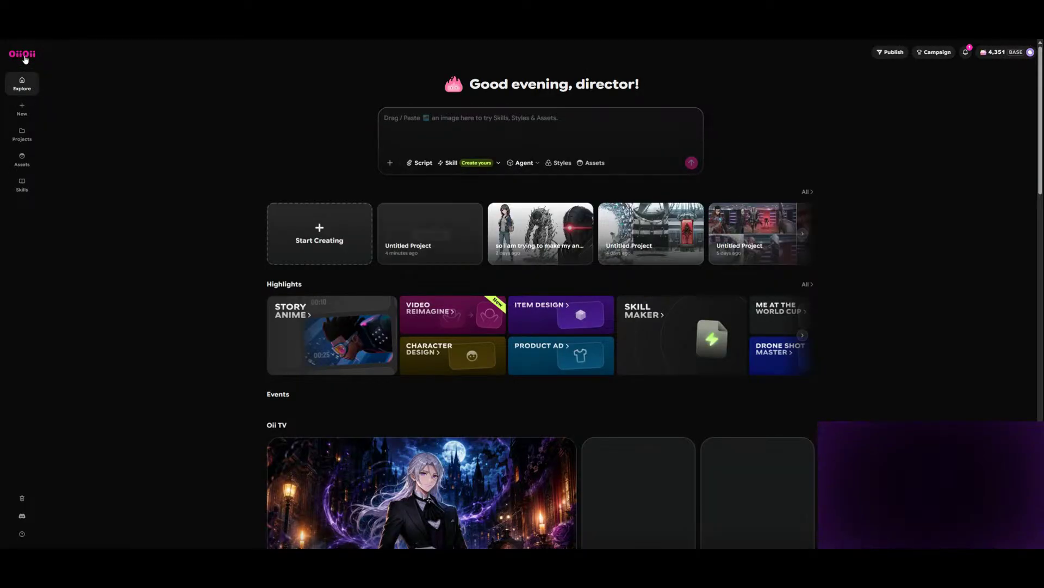